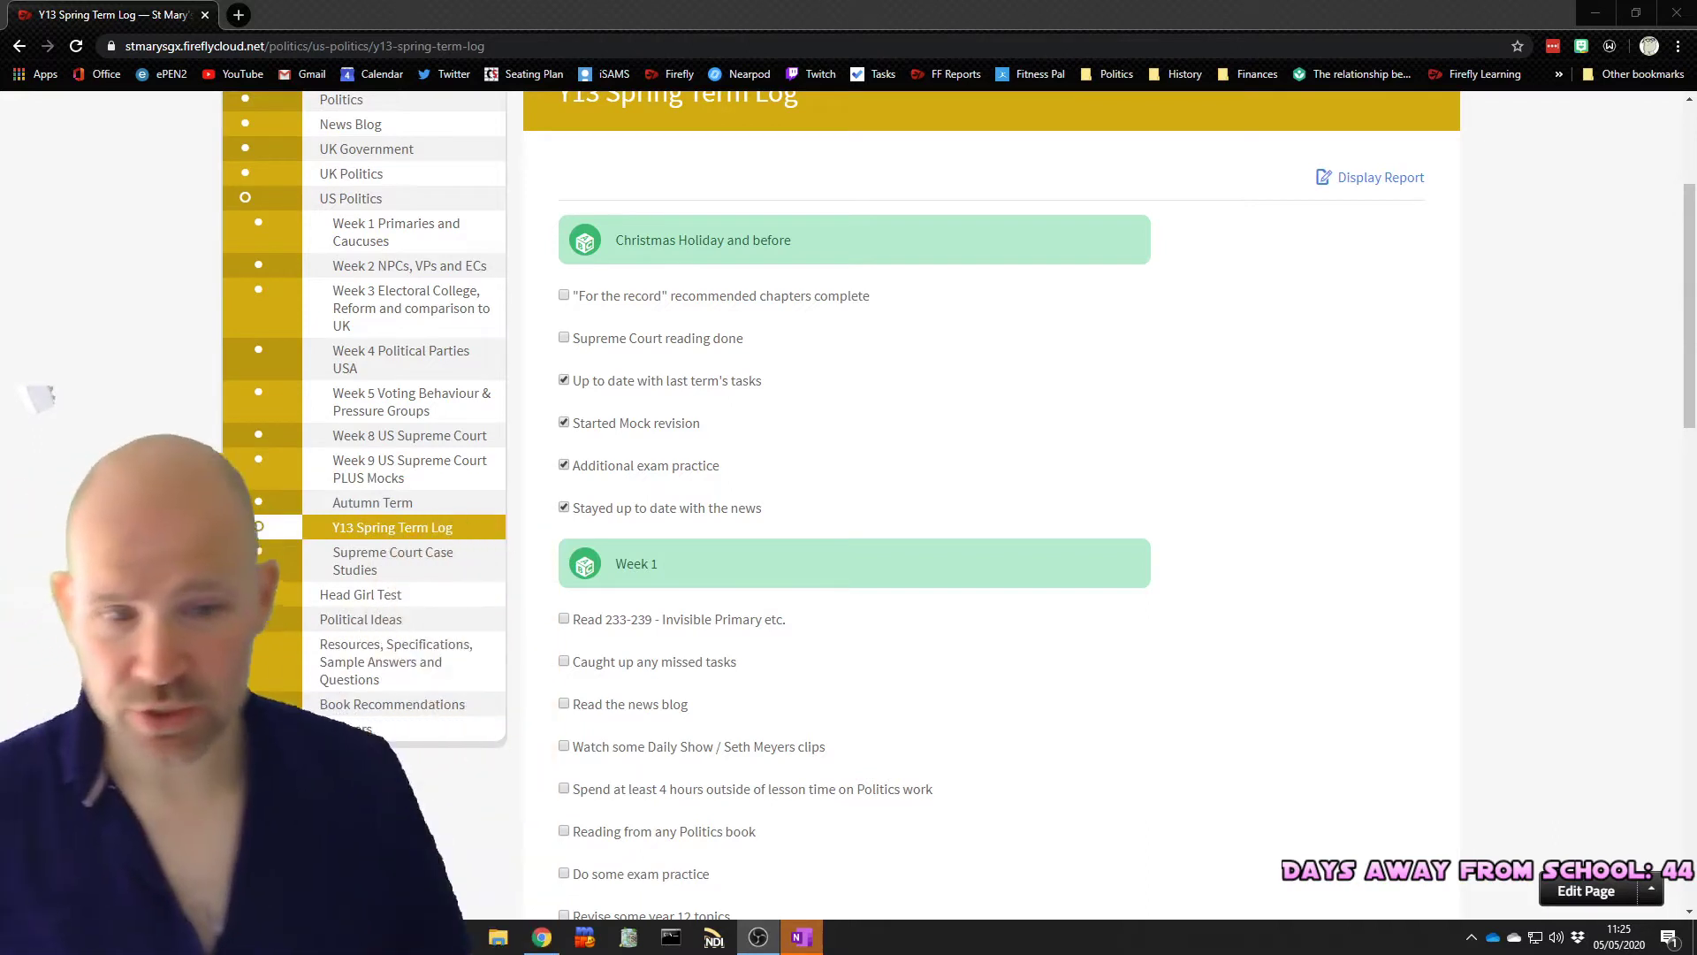
Clear the ticks from the four Christmas Holiday check points
click(564, 380)
click(564, 422)
click(564, 465)
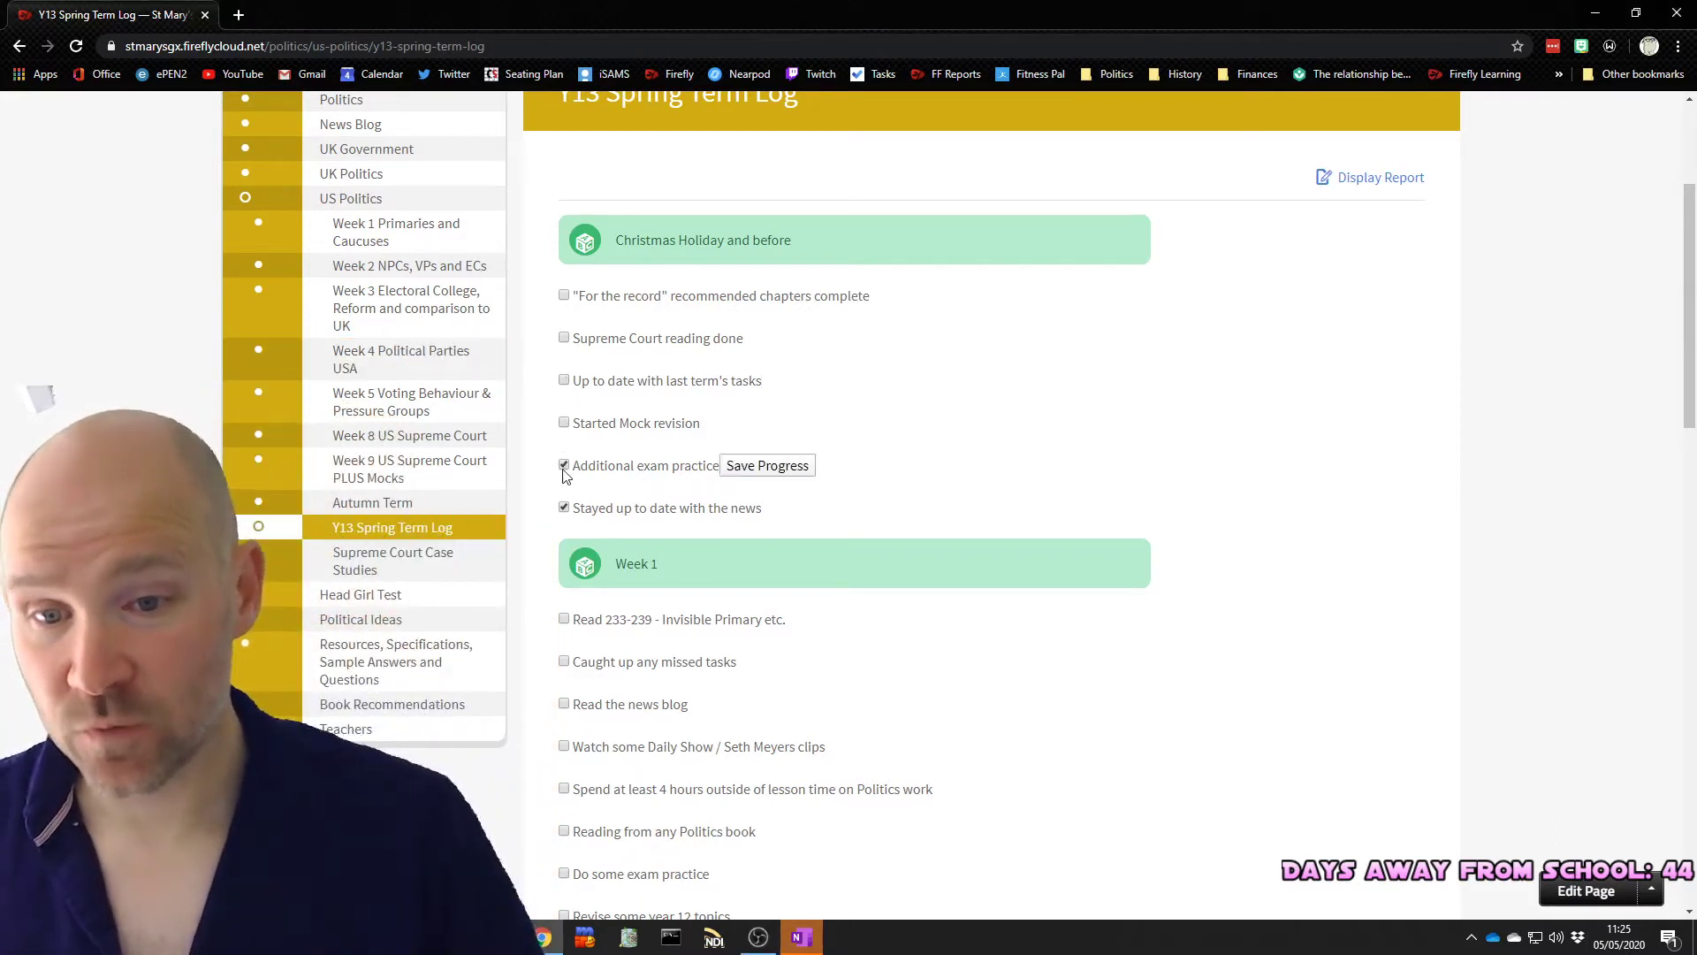
click(564, 507)
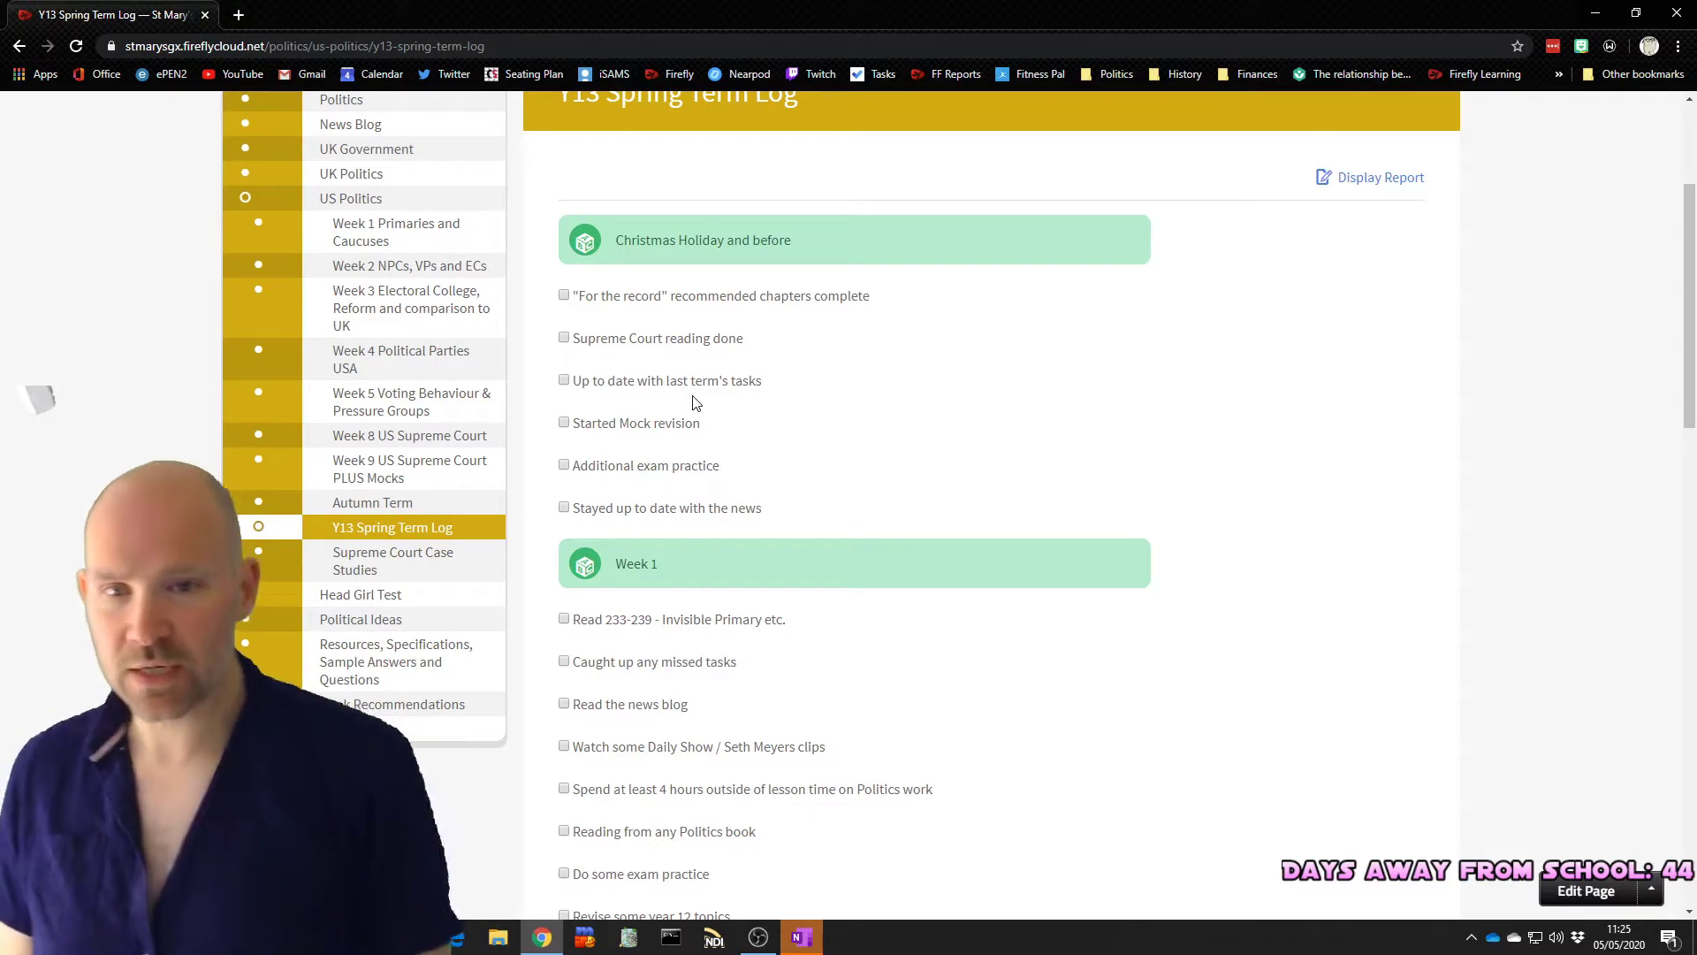
Tick For the record chapters and Up to date with last term's tasks, then save progress
mouse_move(800, 386)
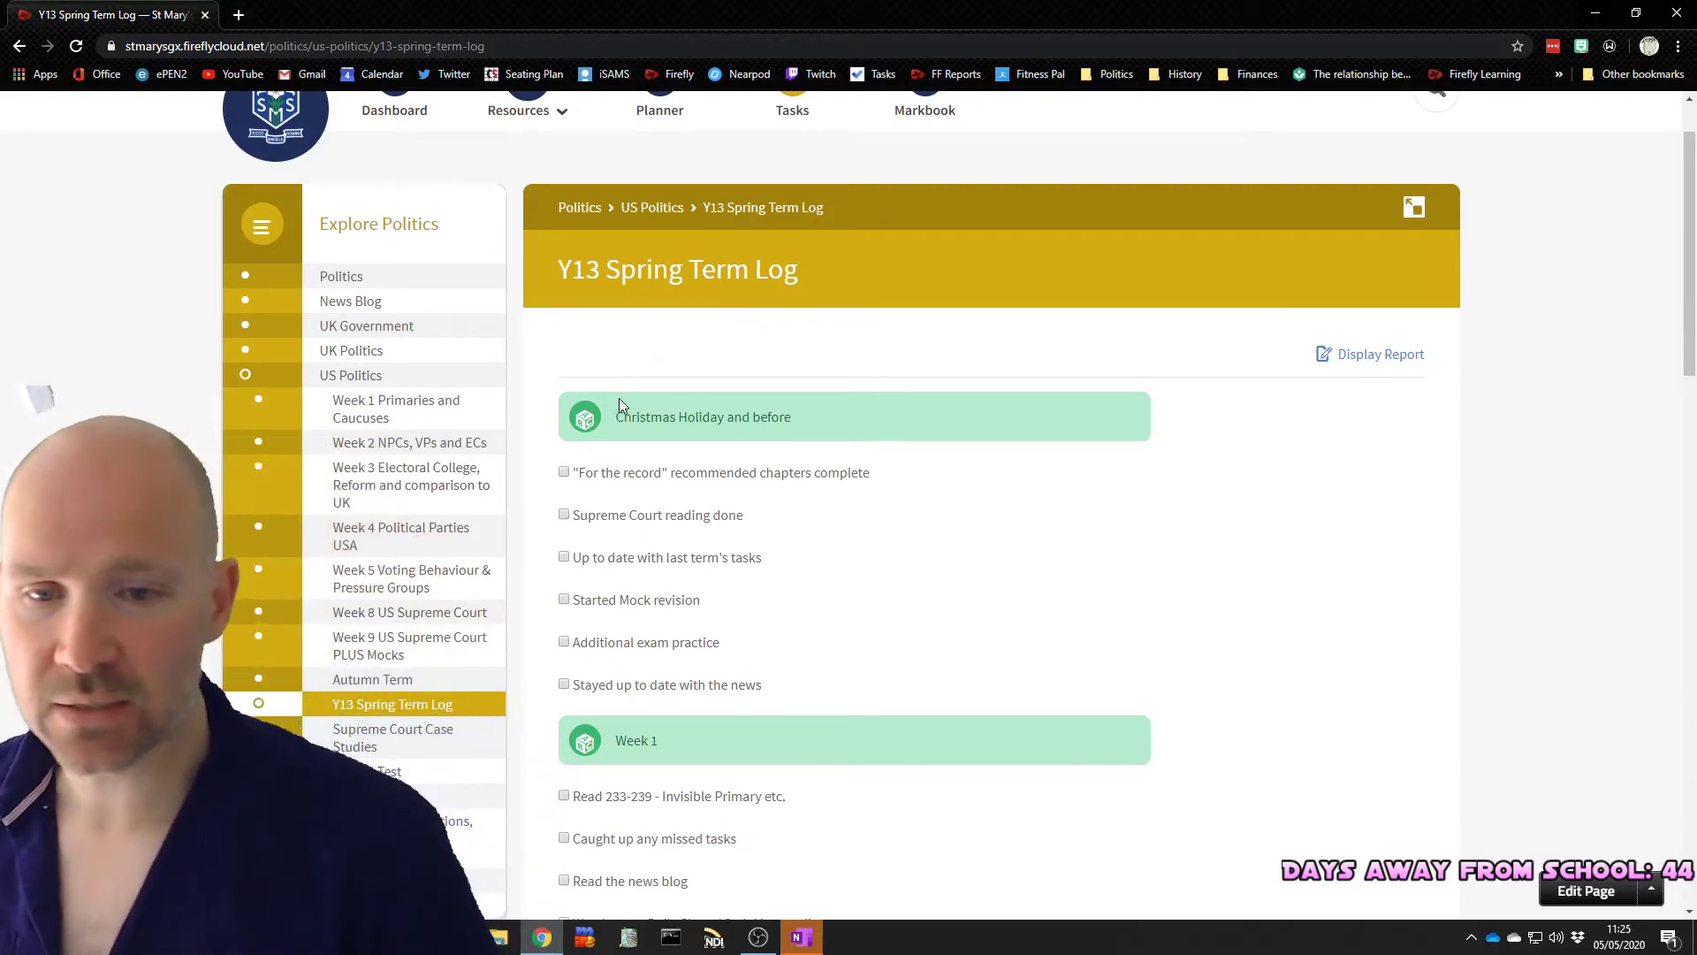
click(564, 472)
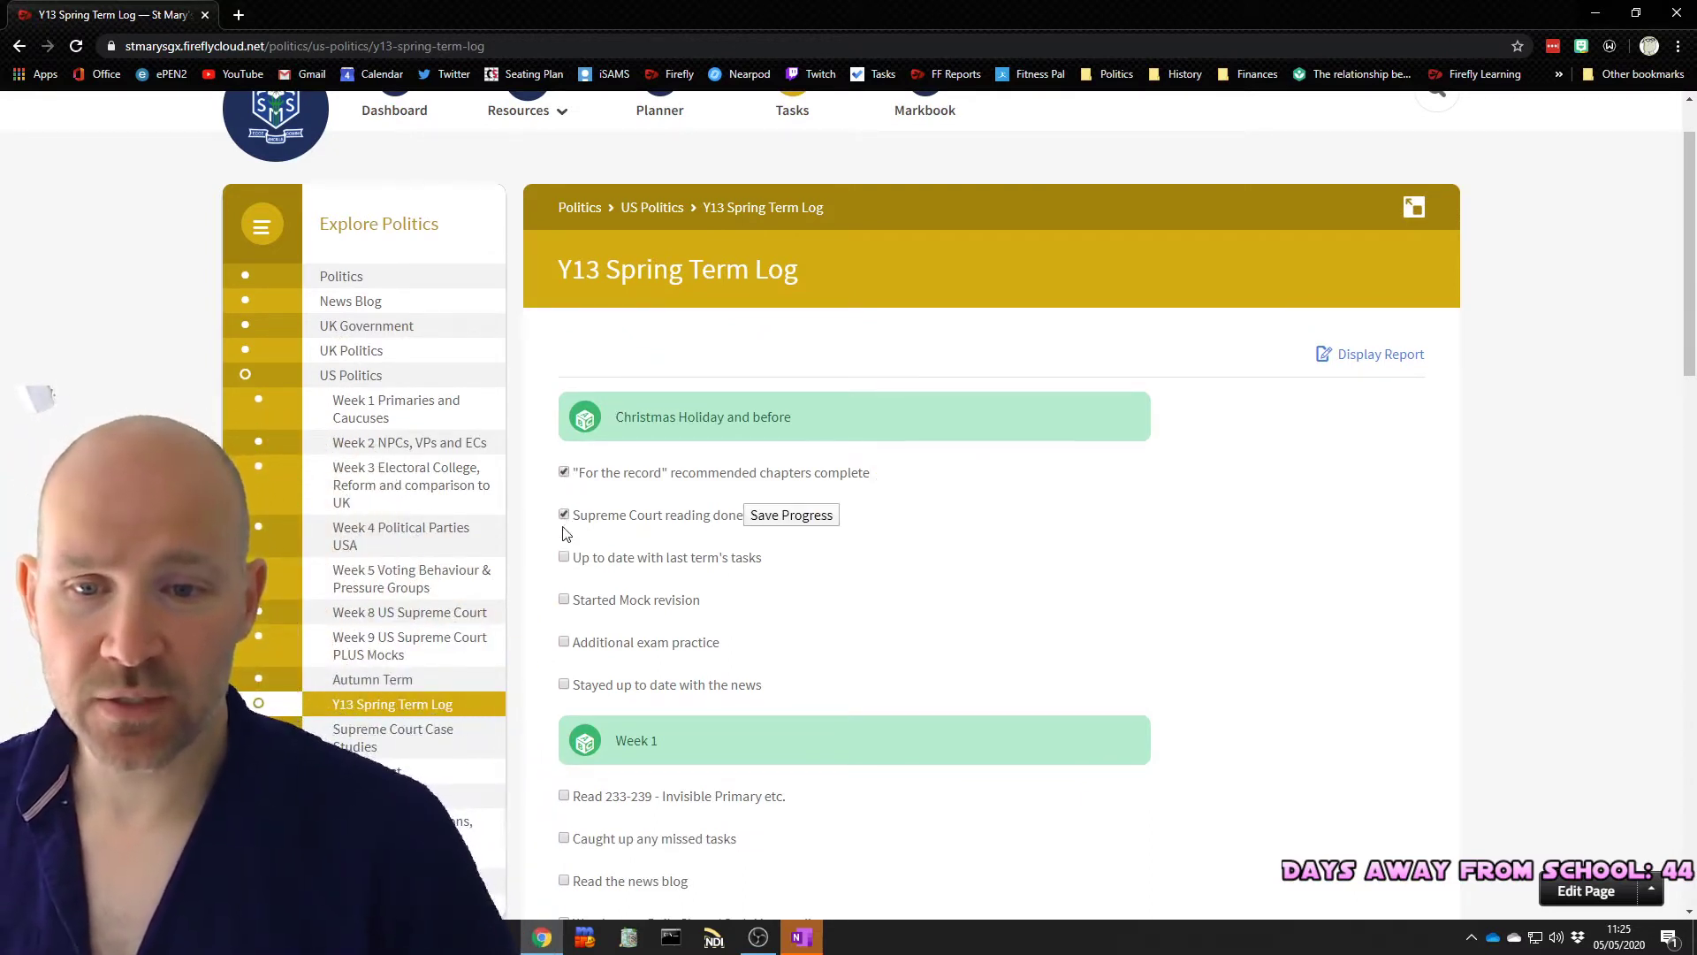
click(563, 556)
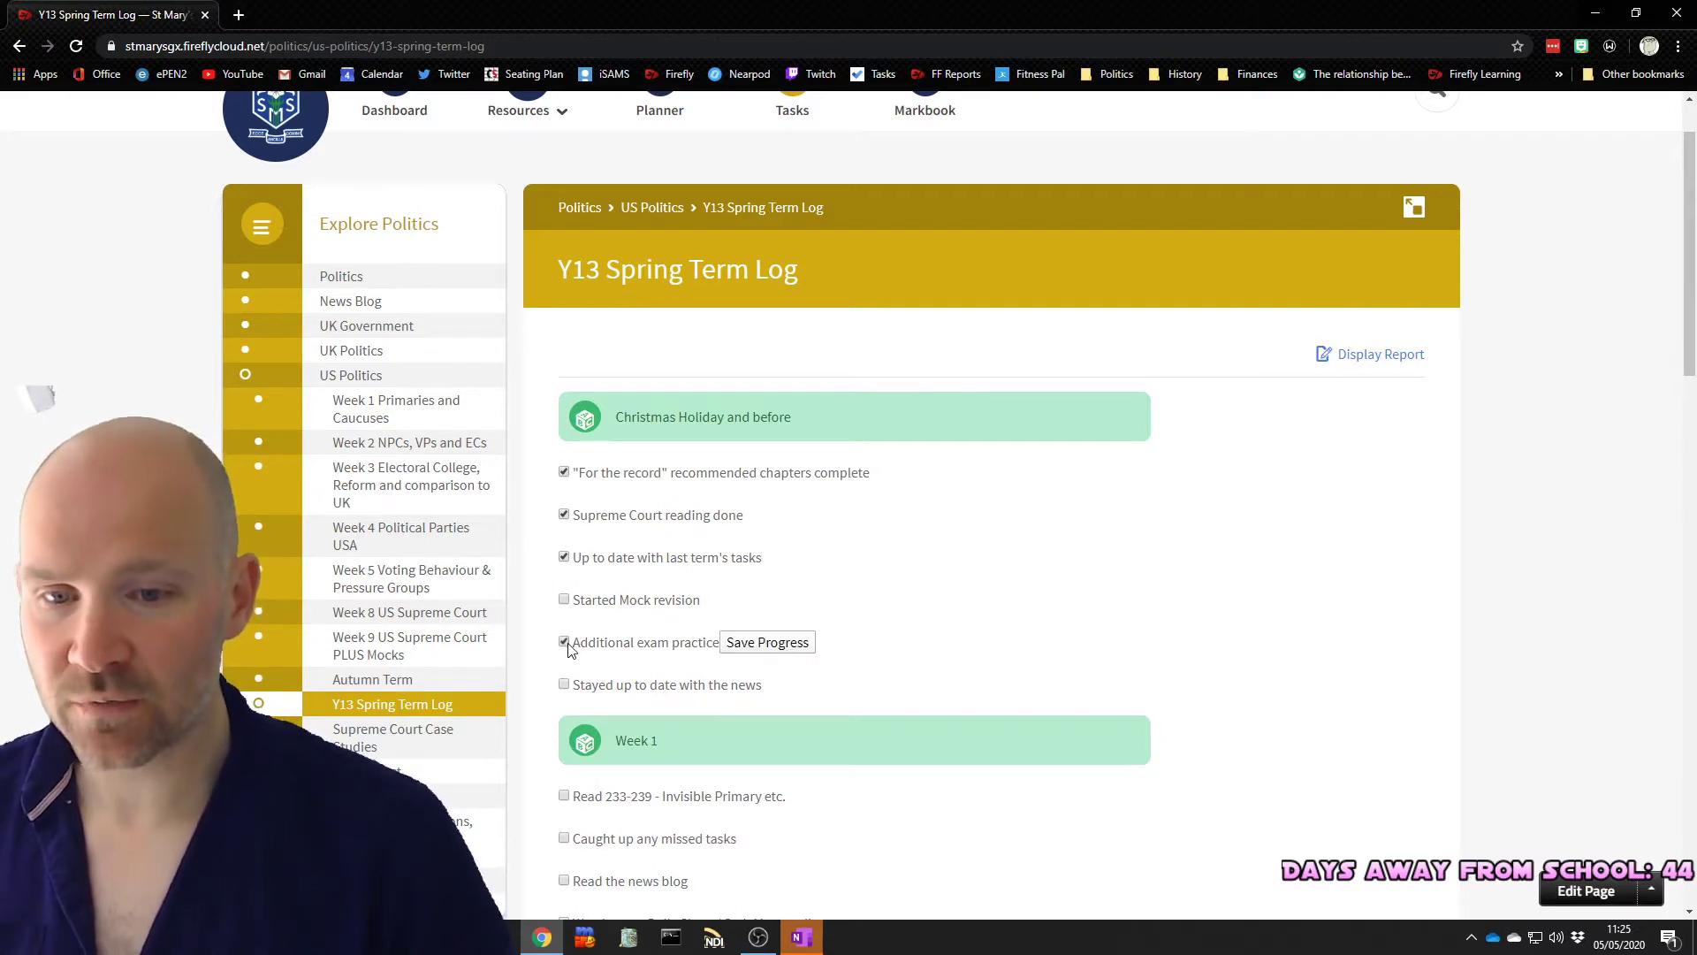
click(760, 649)
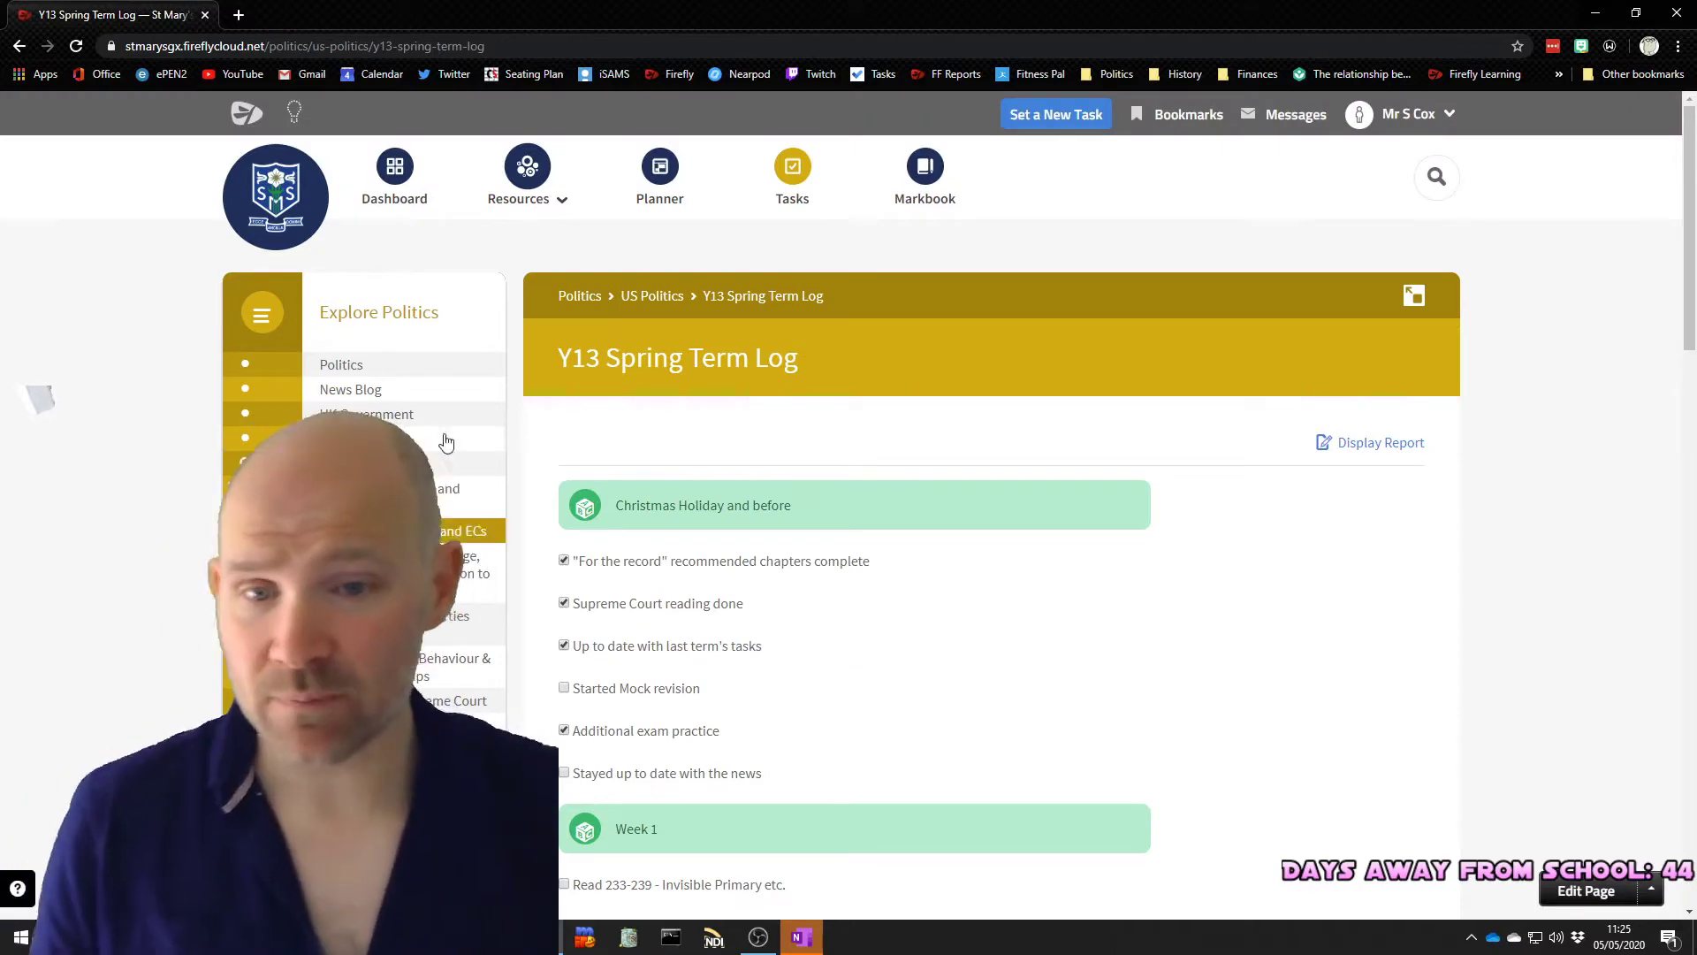
Reload the page, then untick Additional exam practice
click(76, 48)
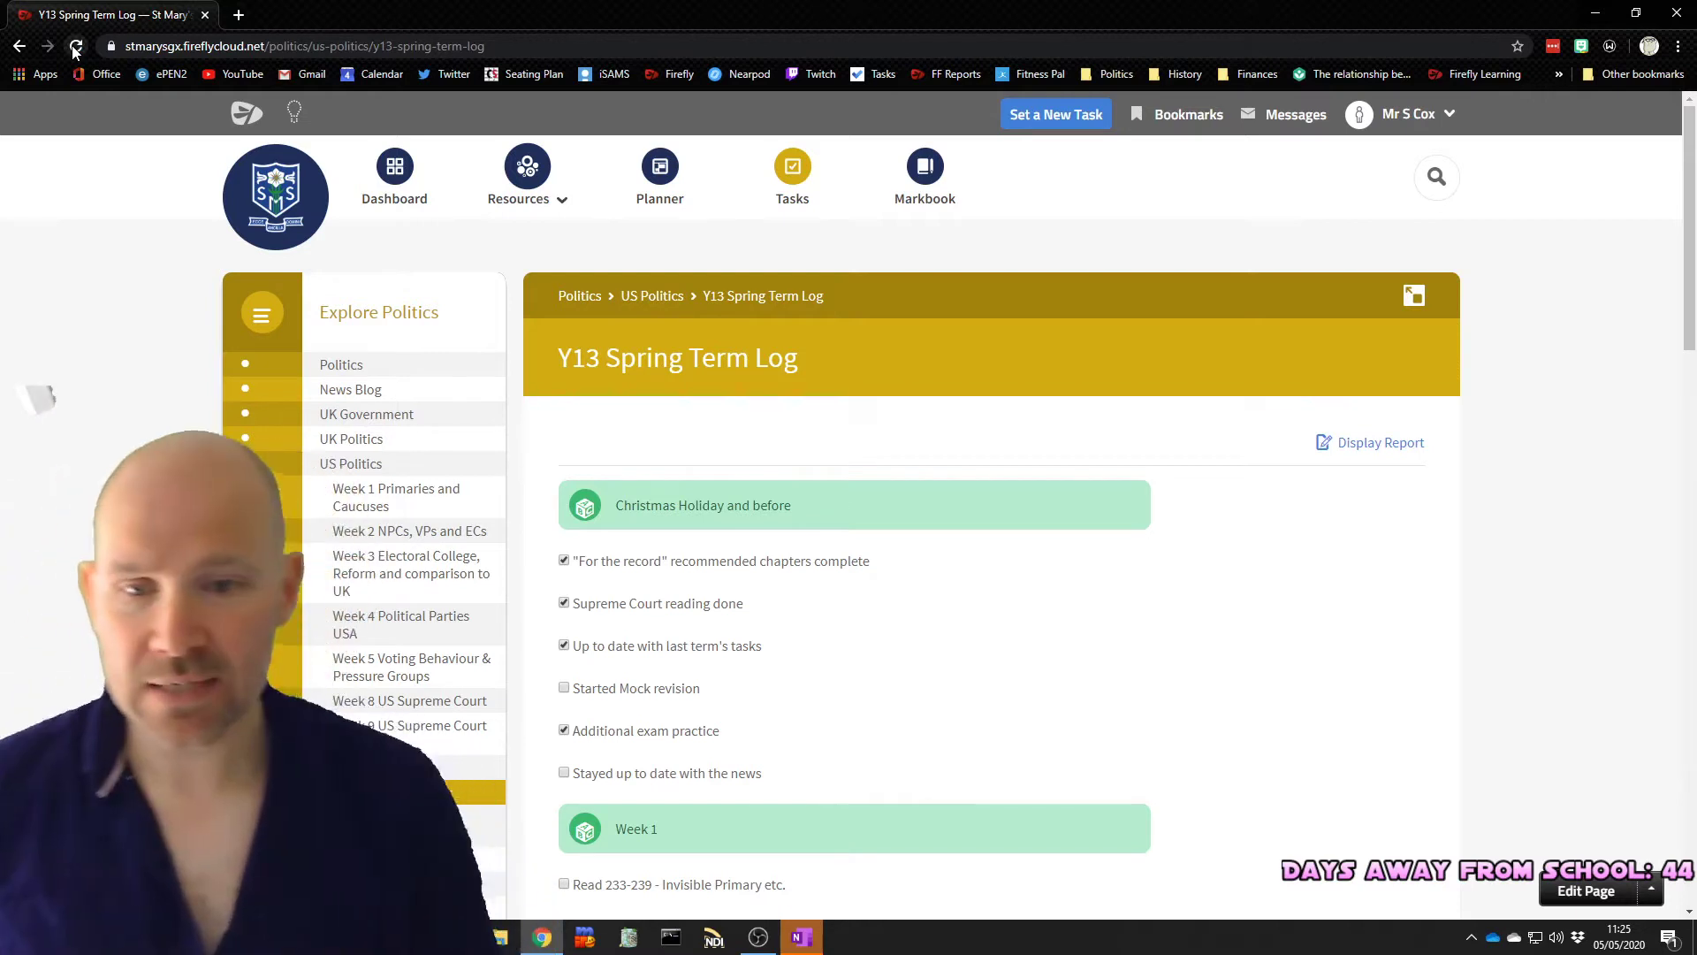
mouse_move(609, 623)
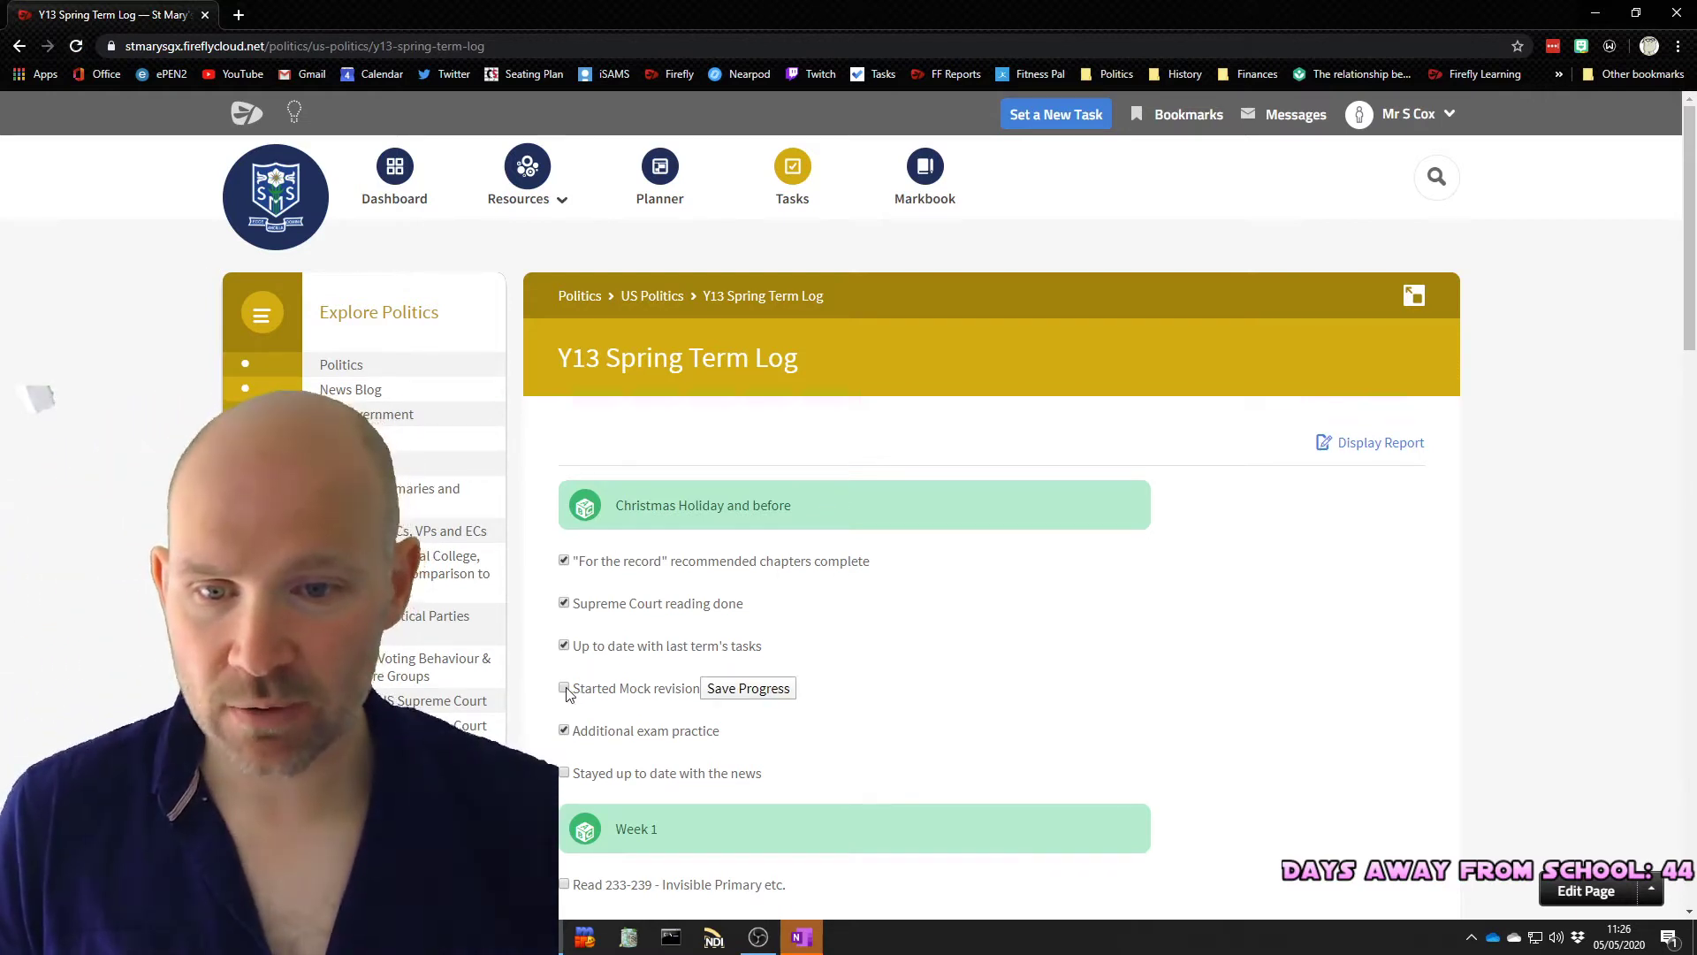
click(564, 730)
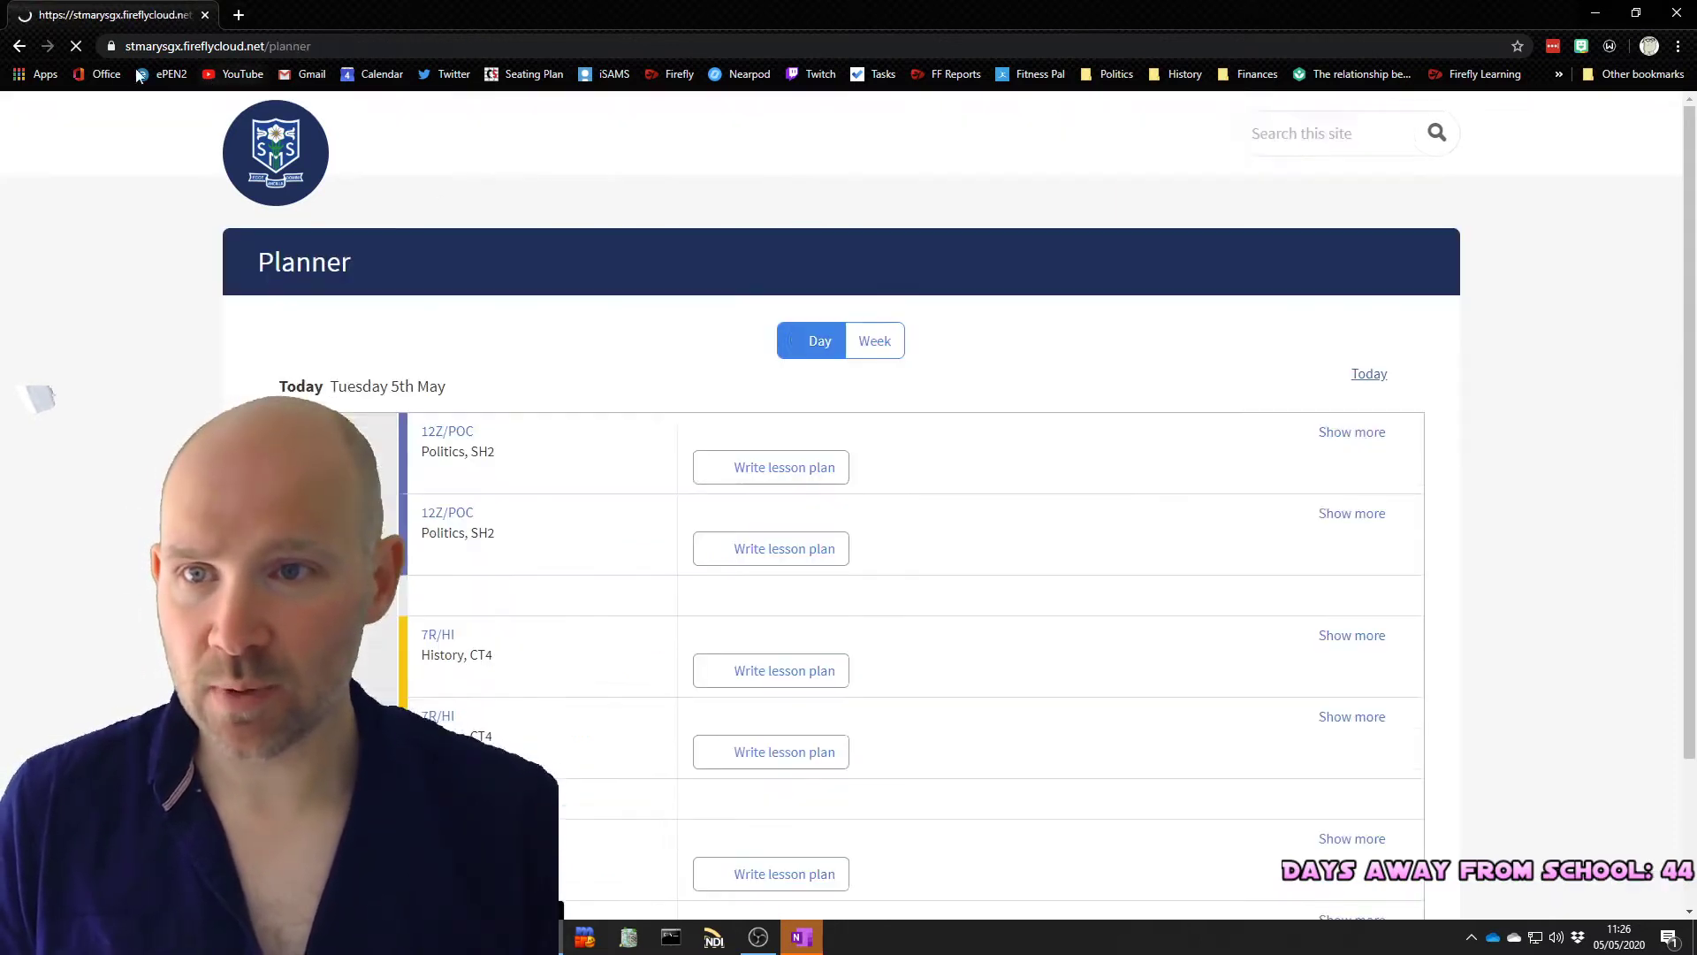
click(17, 47)
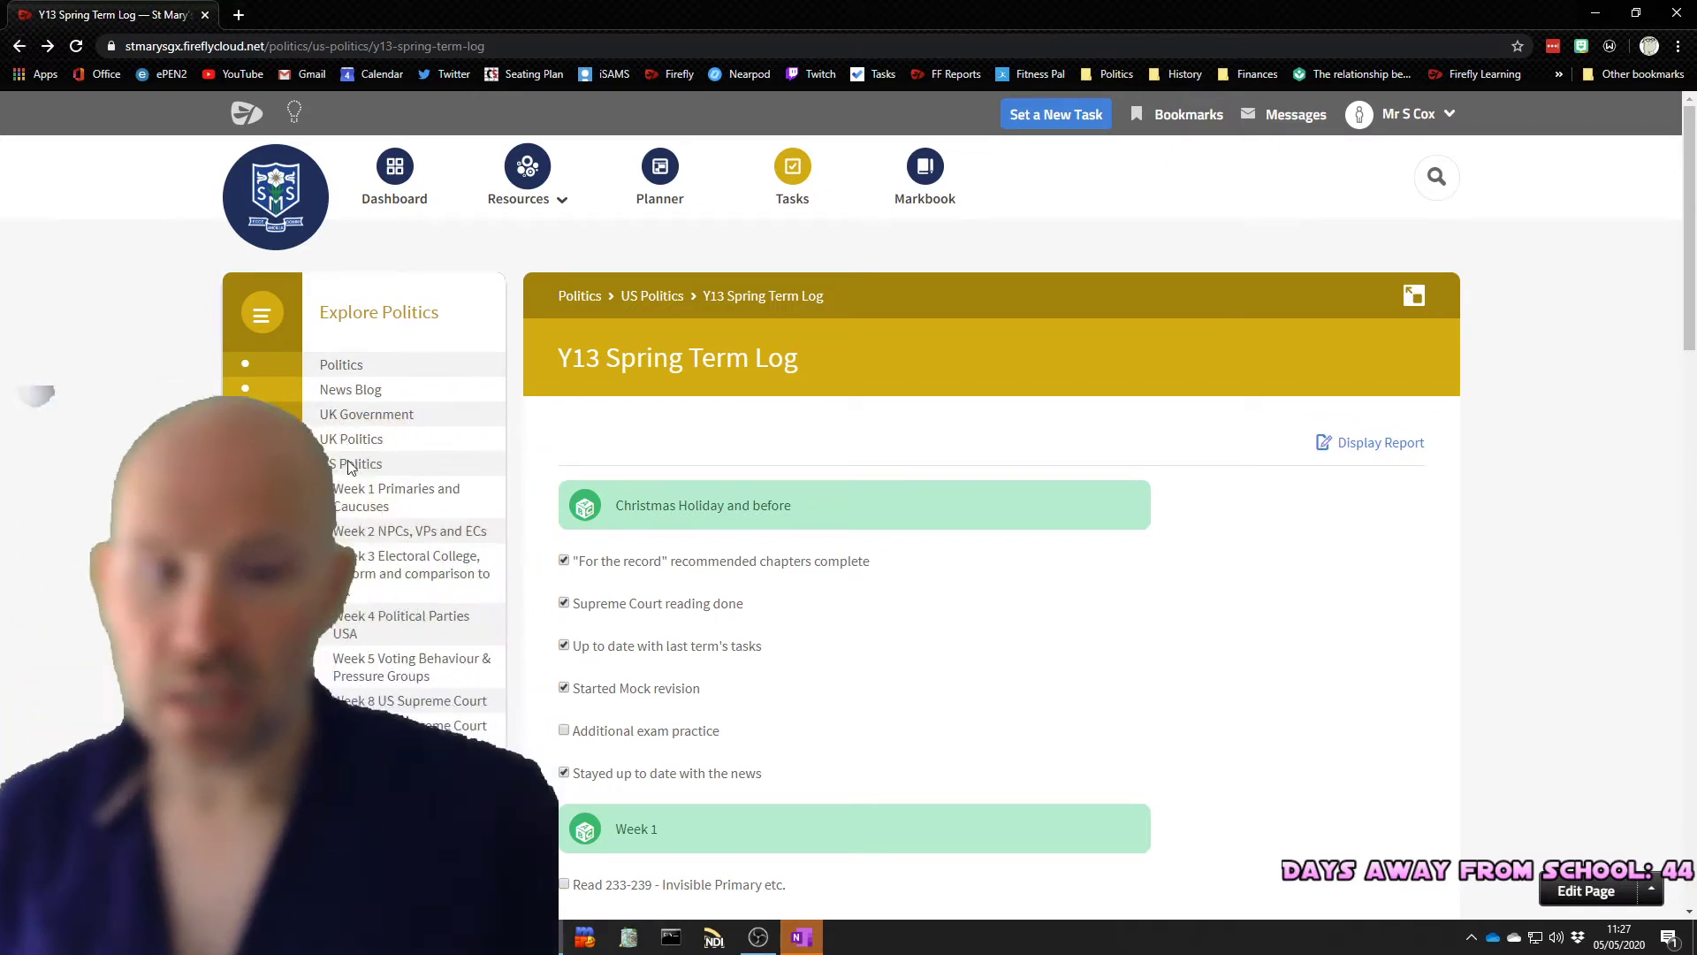
mouse_move(1045, 610)
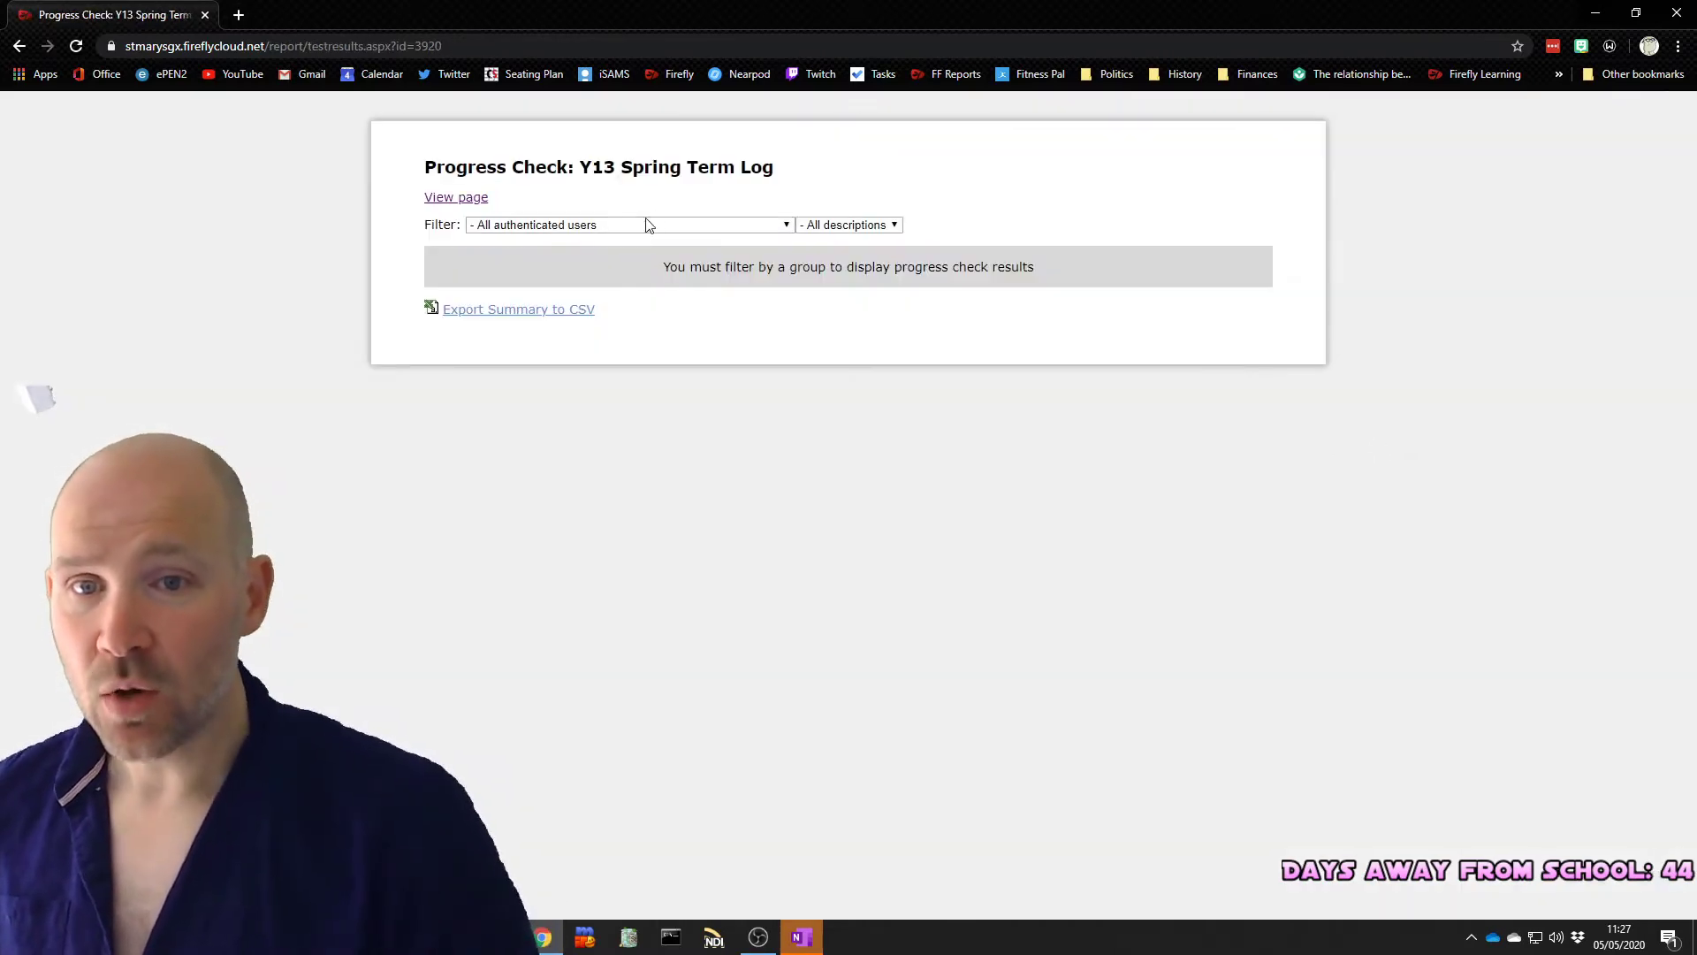
Filter the Progress Check report by Parents of Set 13Z/POC
click(650, 227)
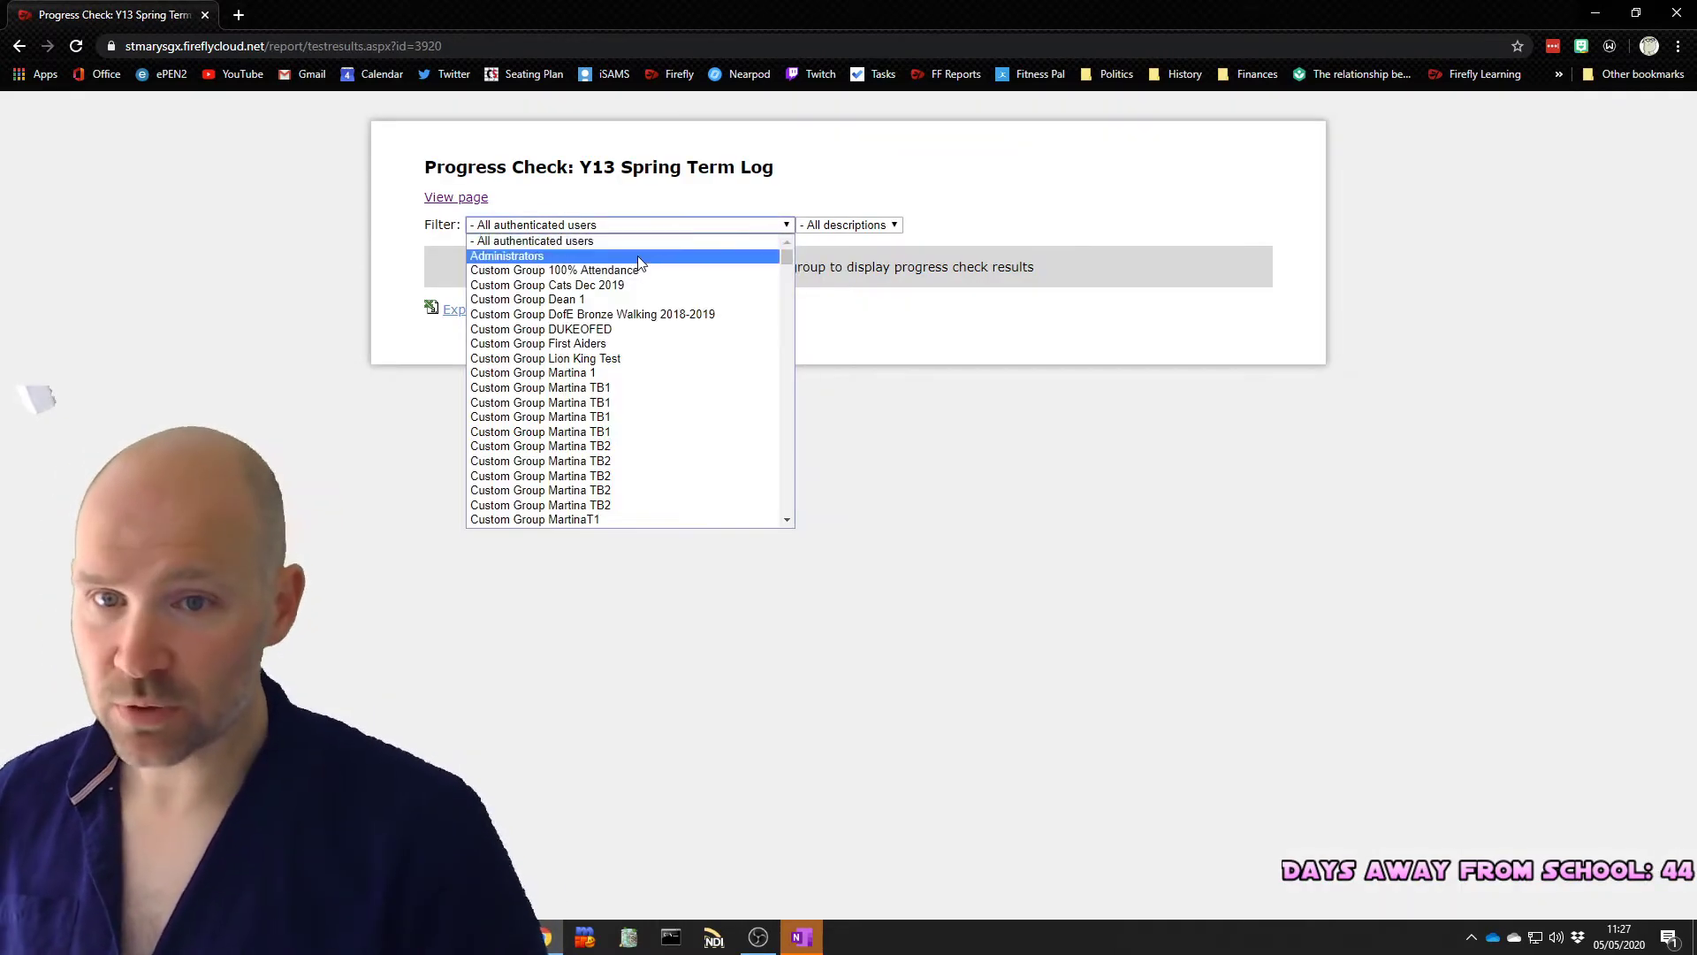
scroll(651, 325, down, 10)
scroll(651, 324, down, 8)
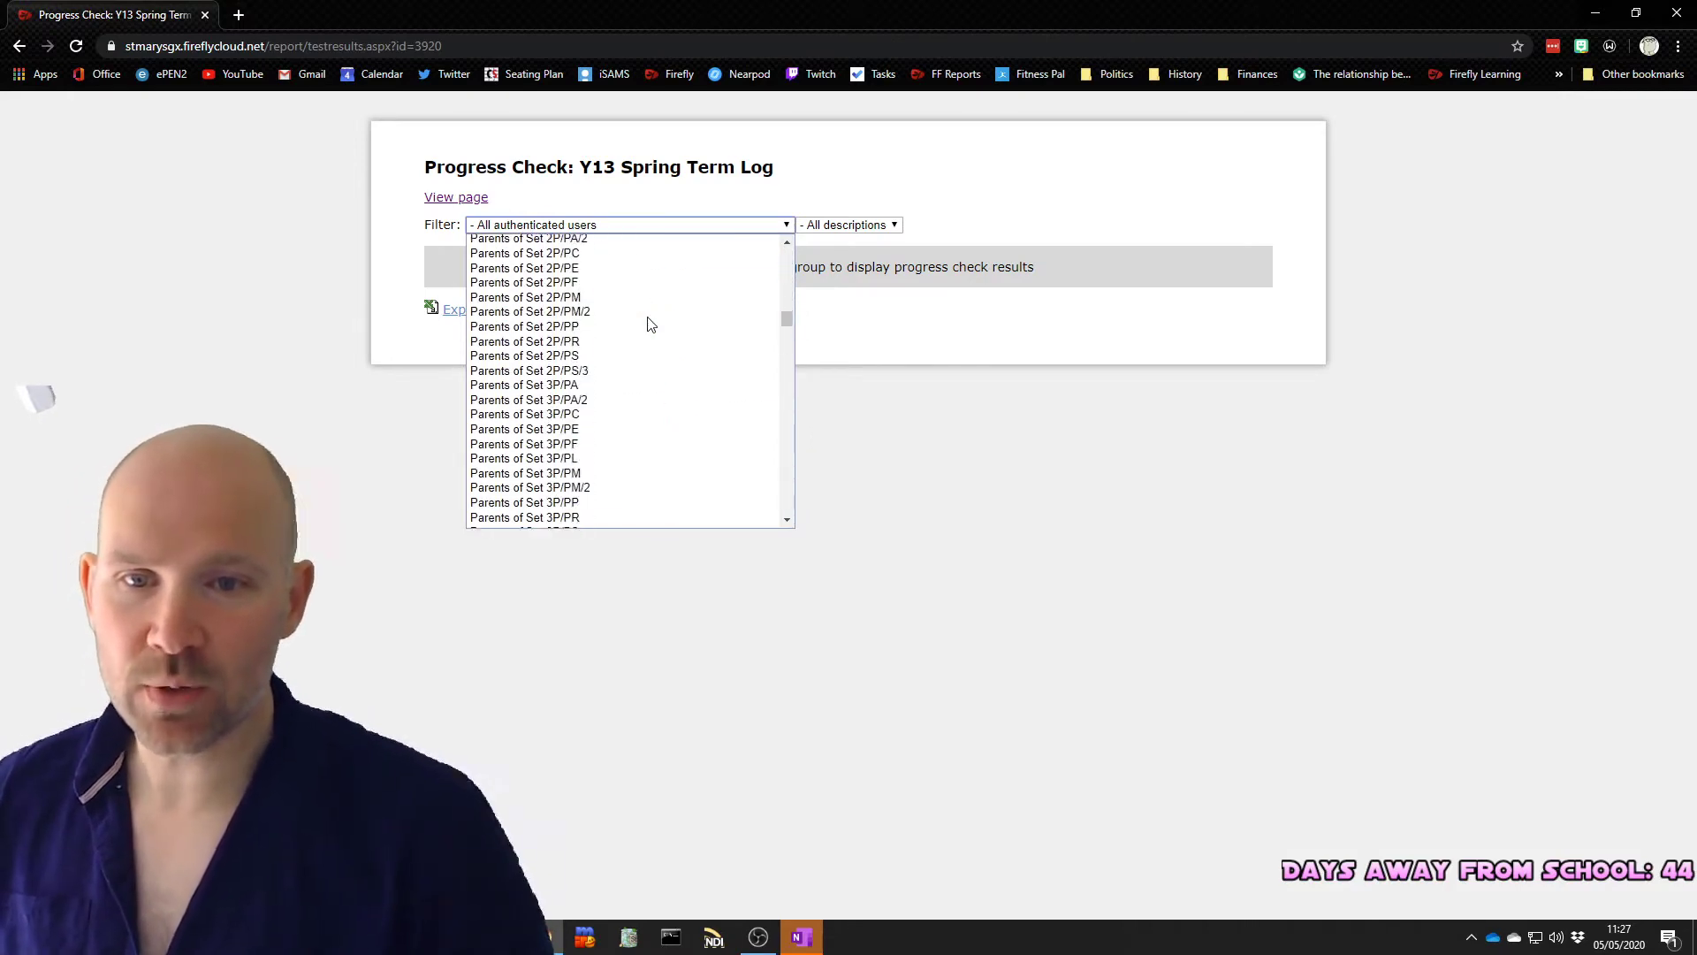
scroll(650, 325, up, 10)
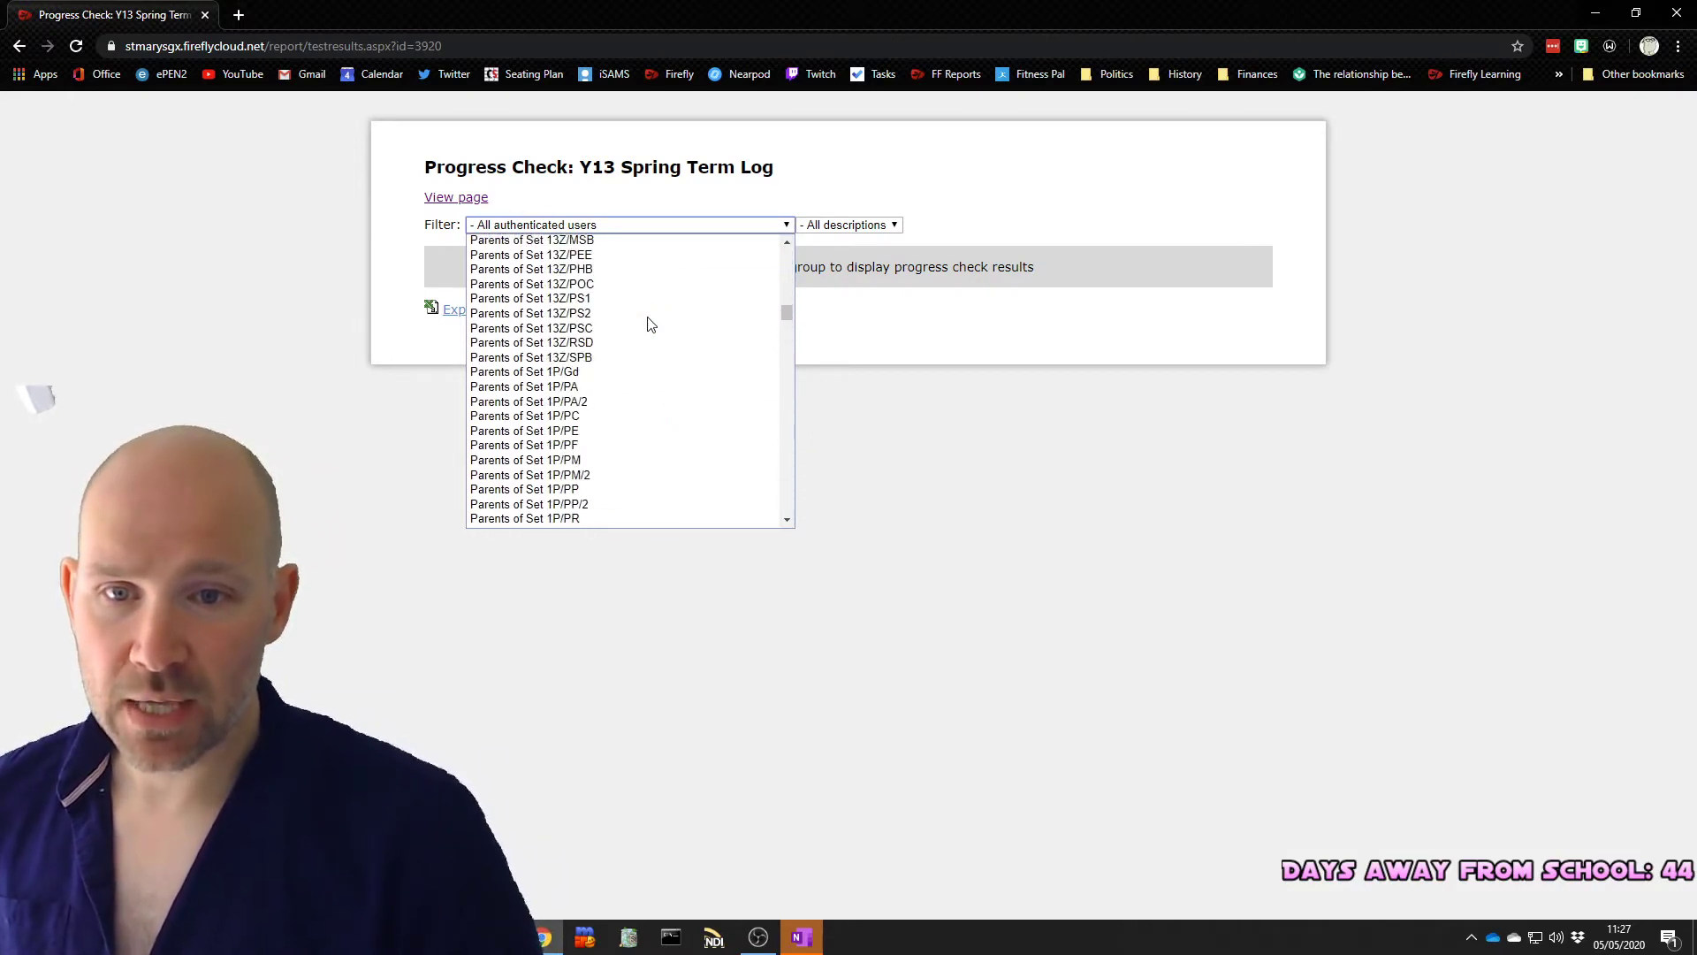
scroll(588, 398, down, 3)
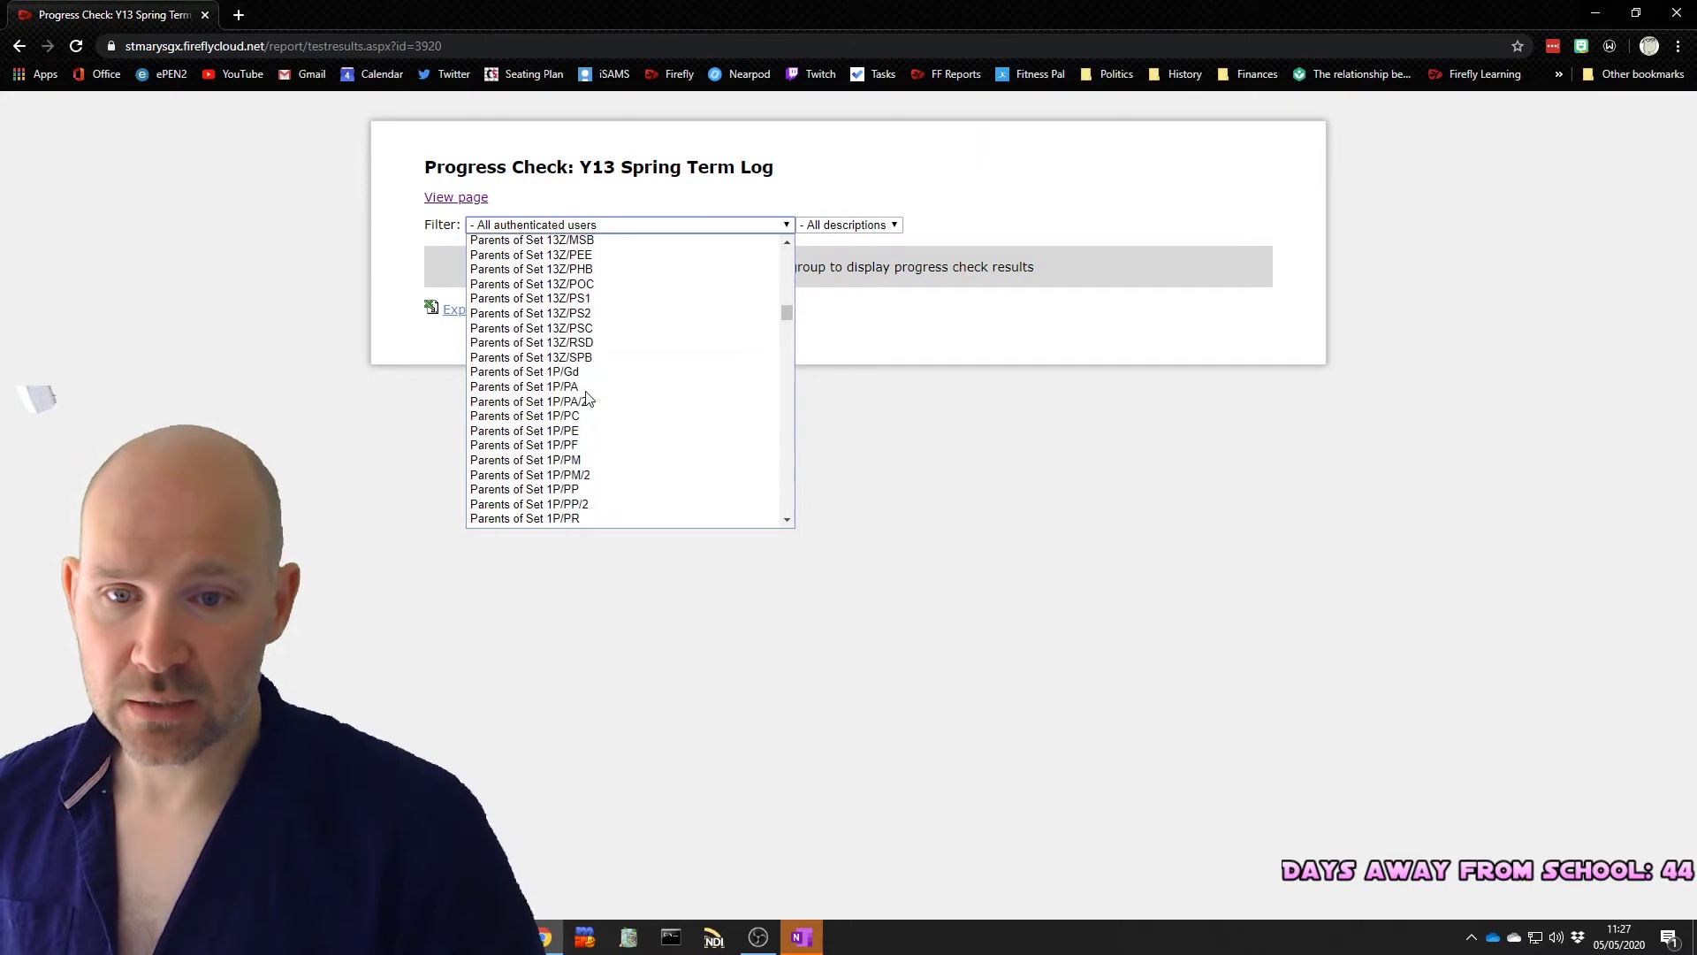
click(563, 304)
Change the report filter to Set 13Z/POC
click(629, 225)
scroll(646, 330, down, 15)
scroll(648, 331, up, 8)
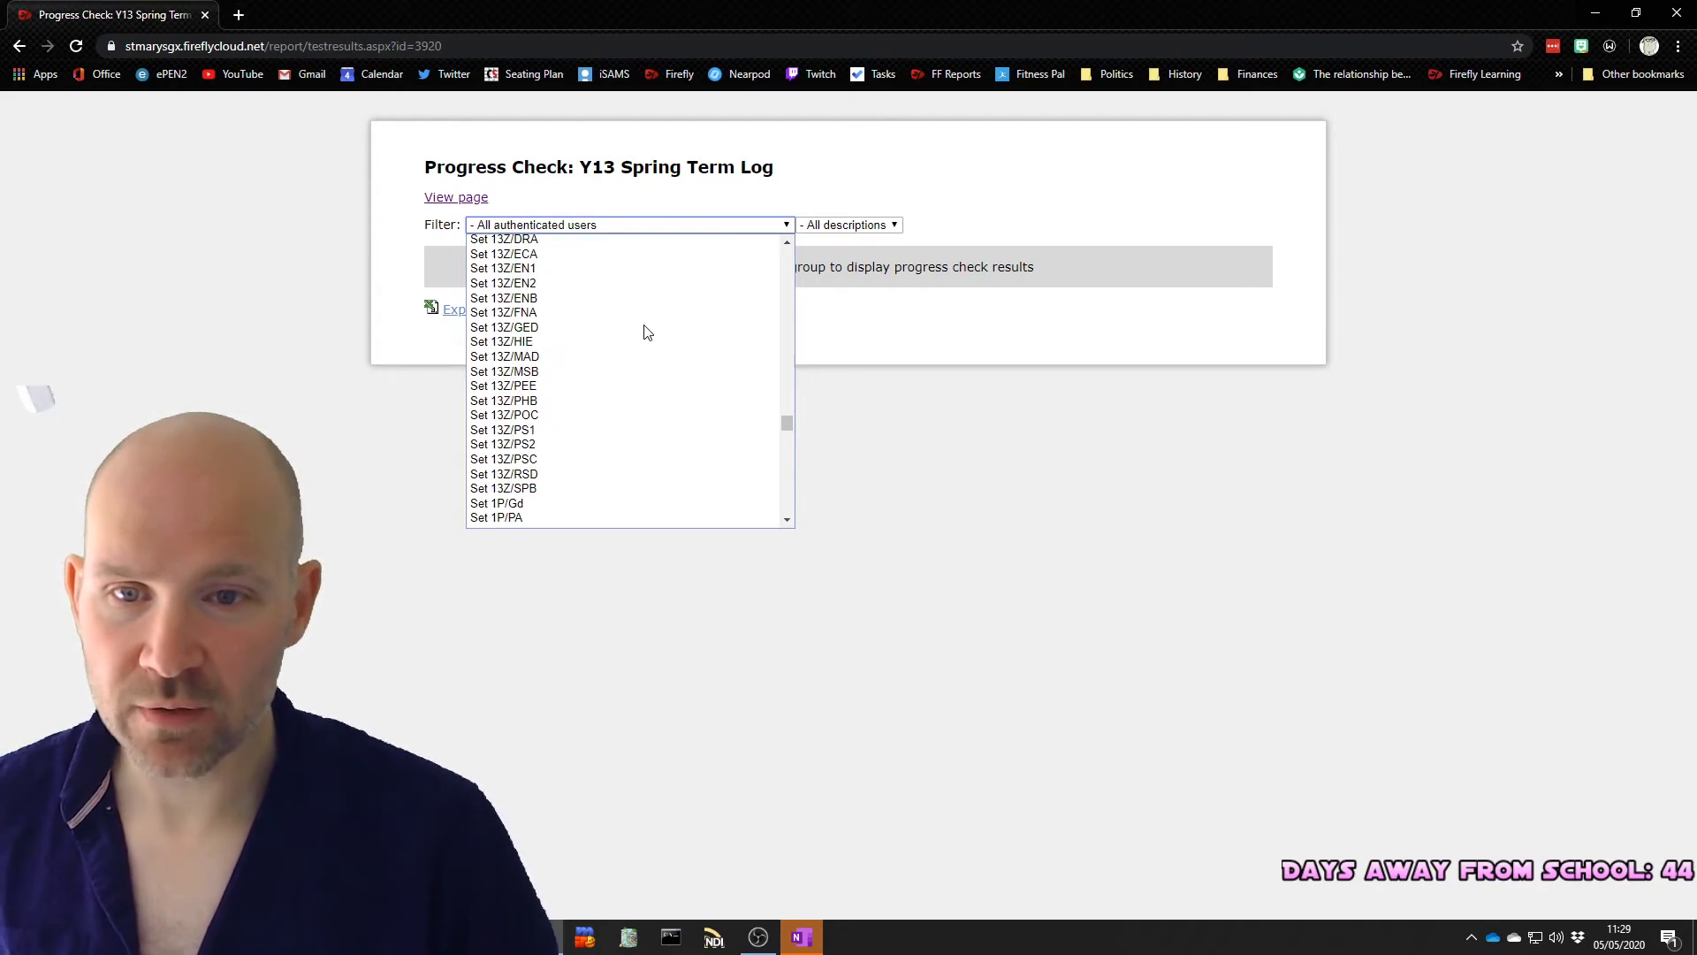
click(544, 415)
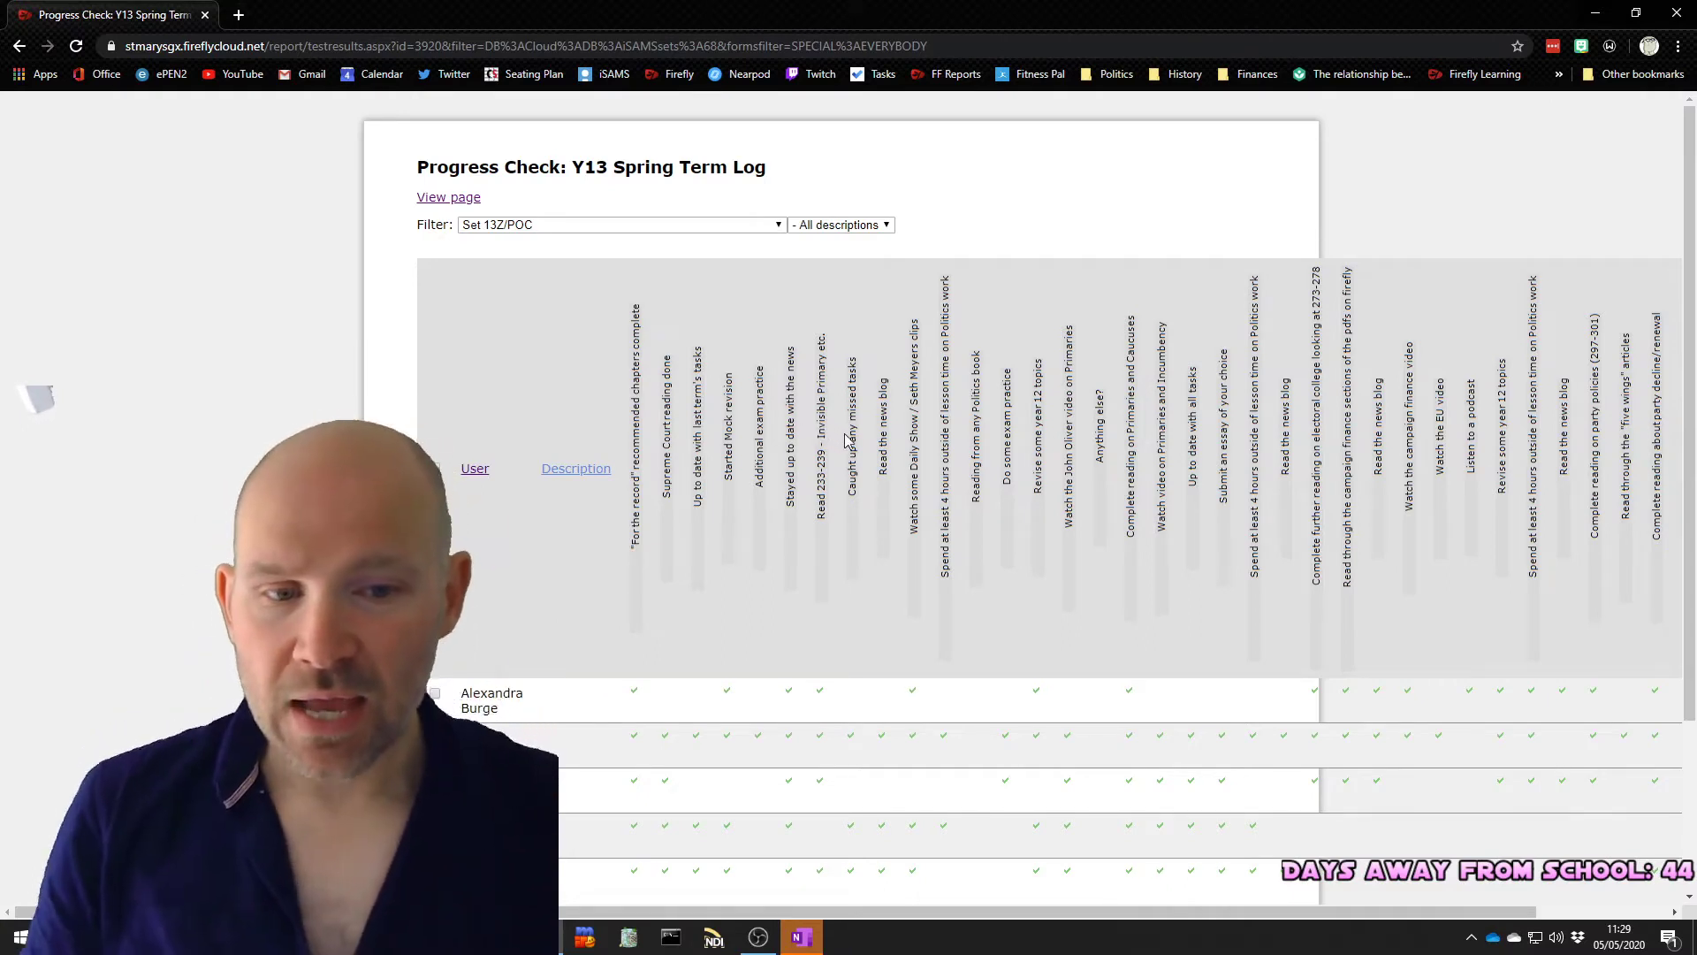
Scroll and pan through the Set 13Z/POC results table to review each student's ticks
scroll(846, 439, down, 1)
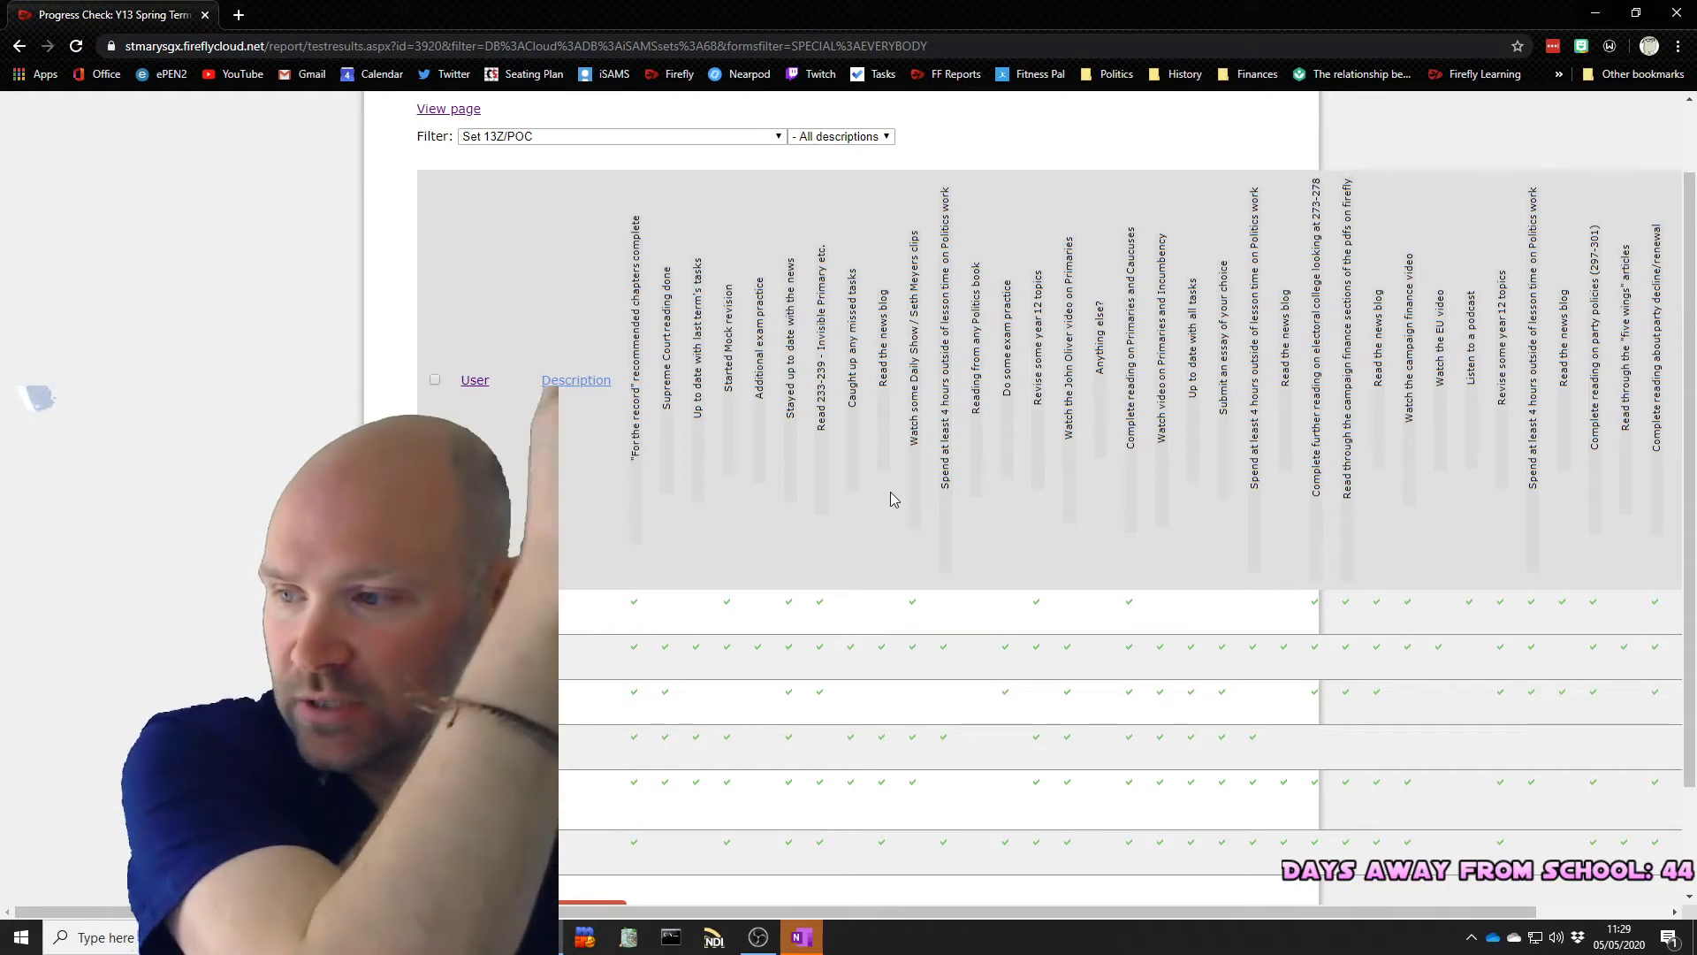
scroll(889, 493, down, 1)
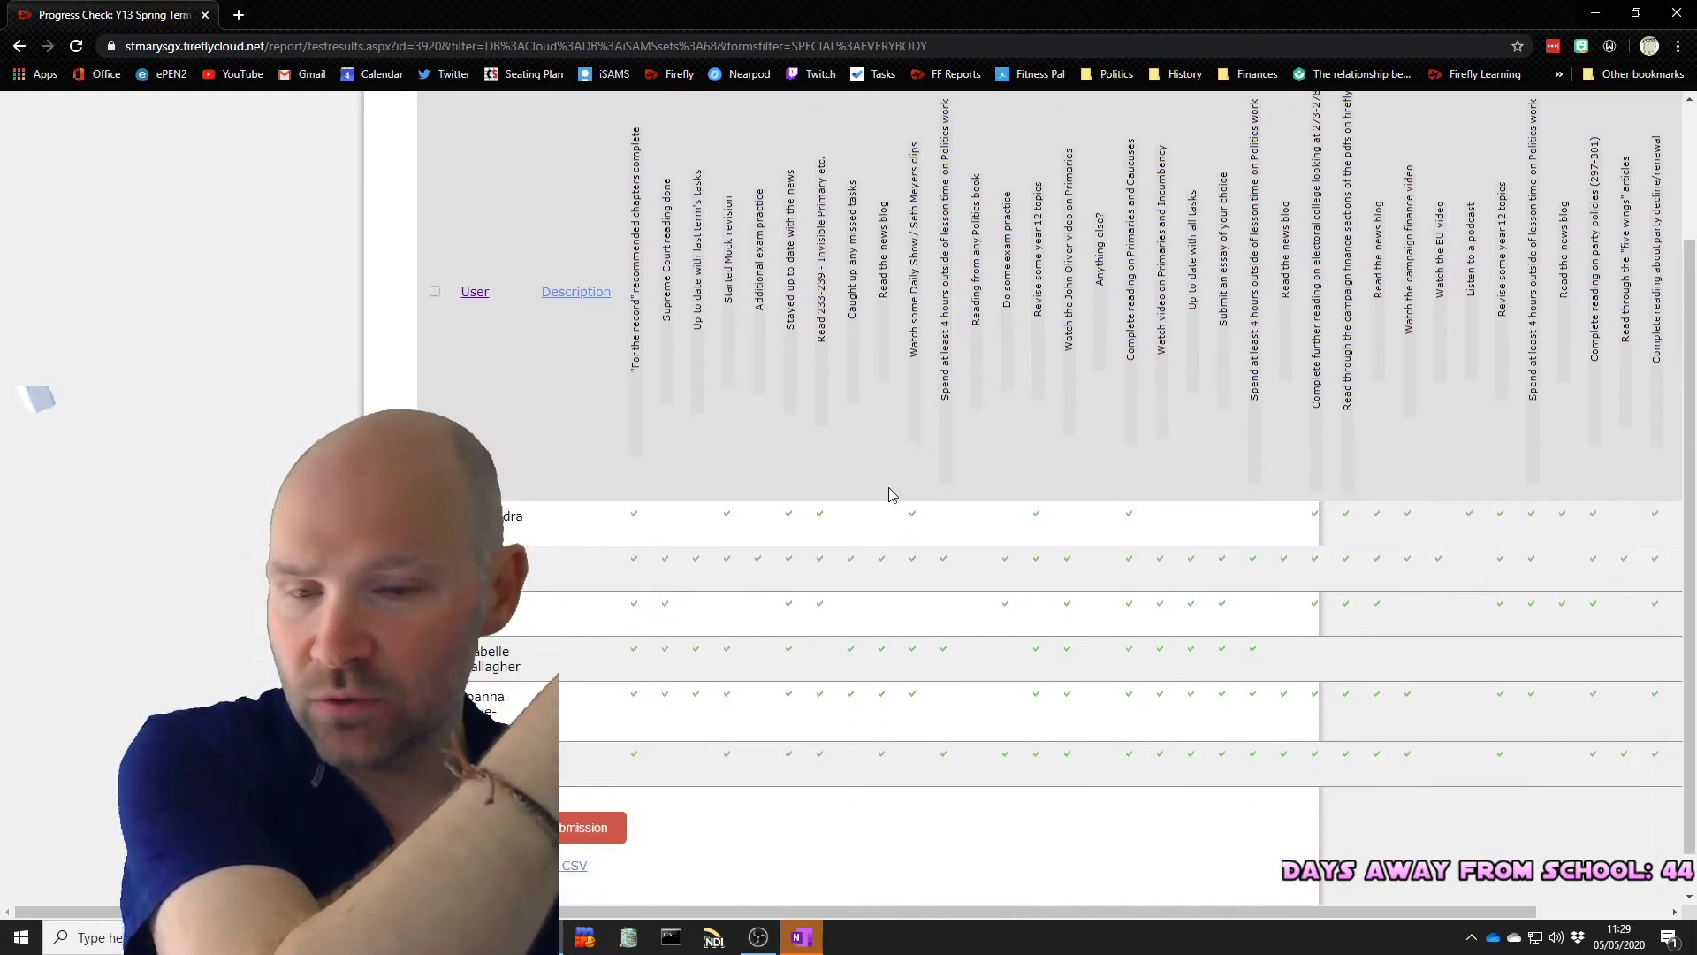
scroll(888, 494, up, 1)
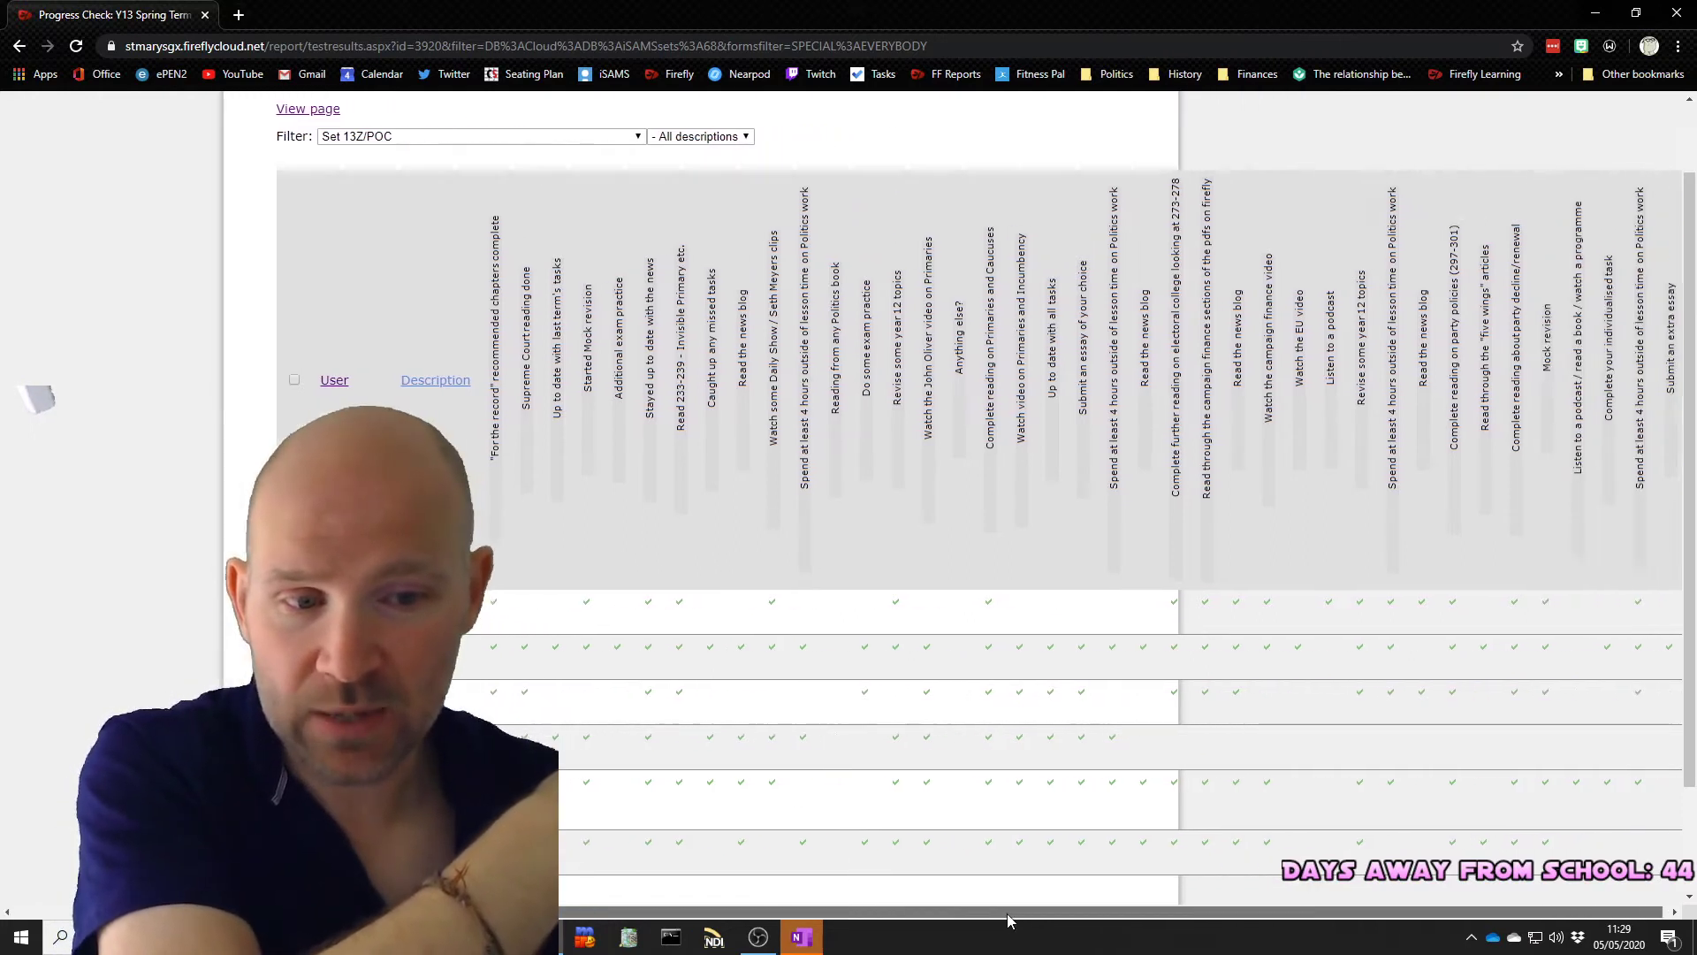
drag(1006, 914, 1192, 909)
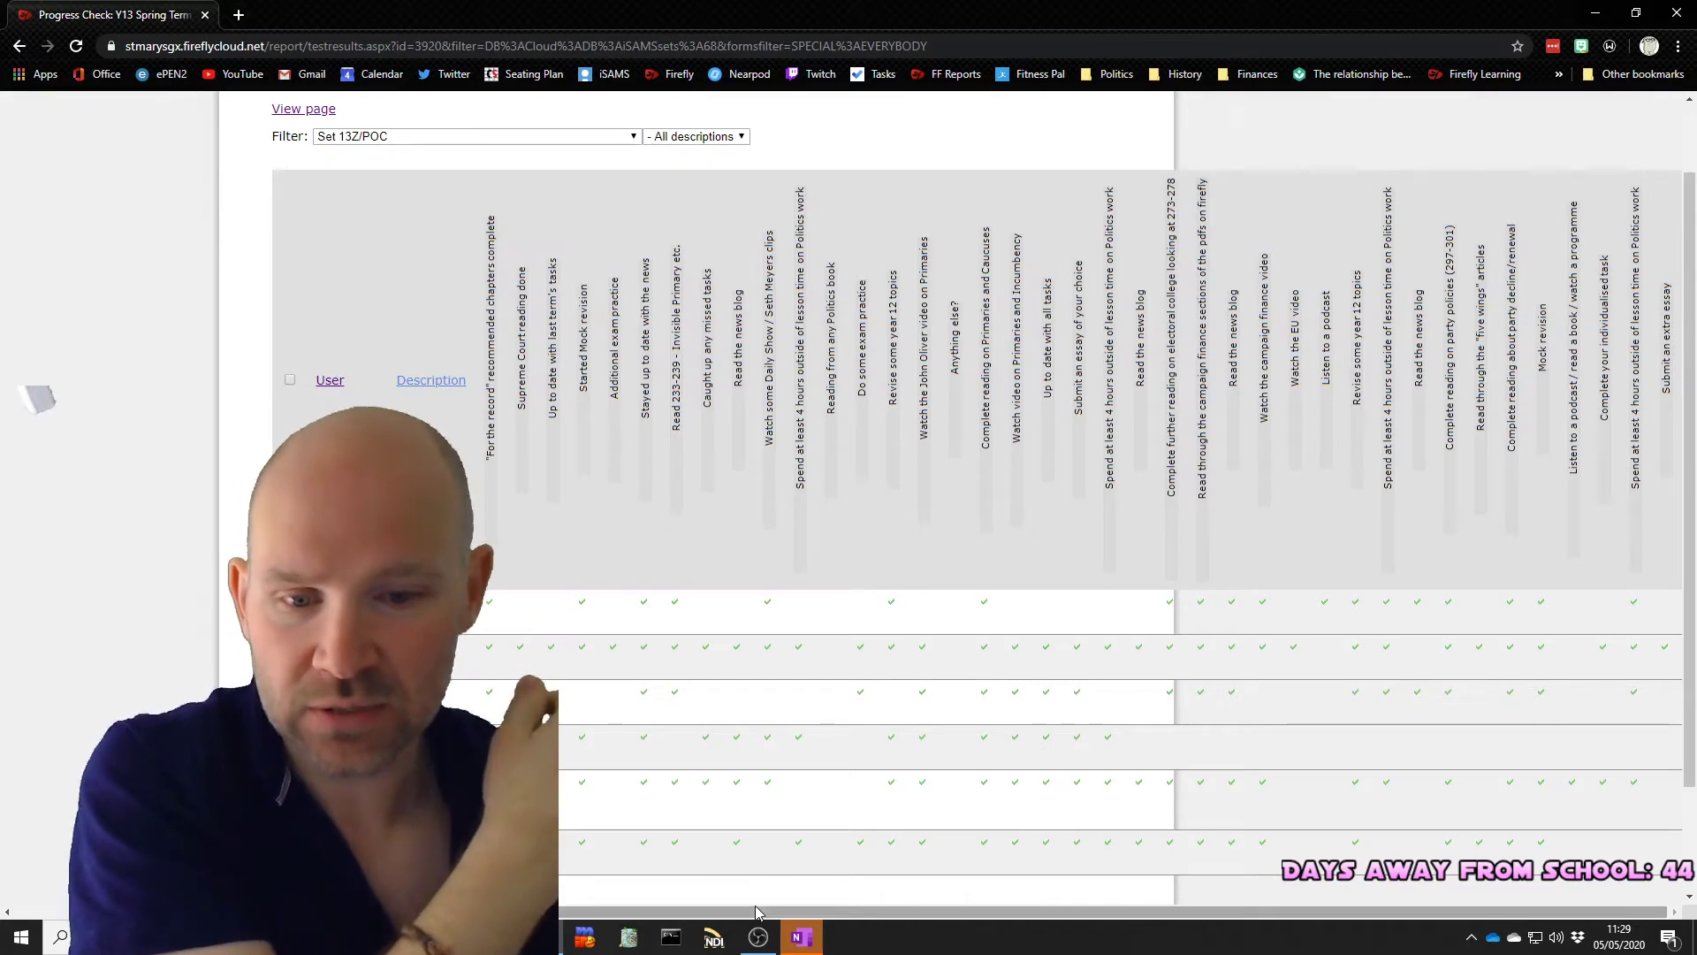
drag(755, 910, 624, 910)
scroll(972, 530, down, 2)
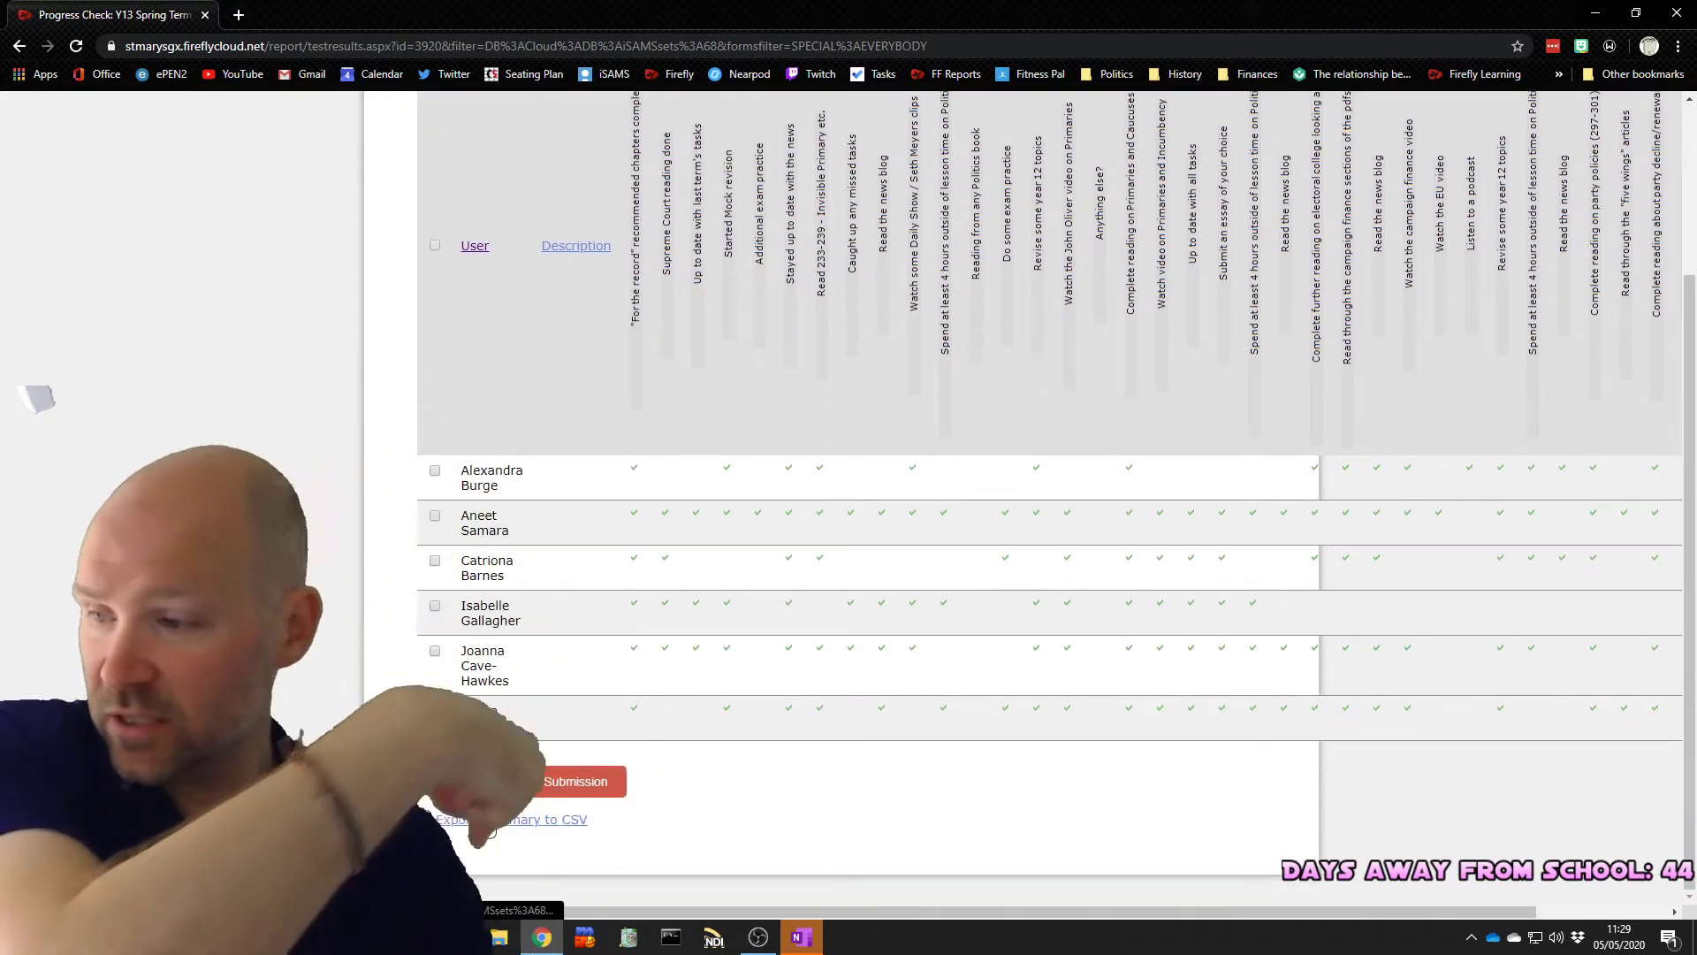
scroll(681, 688, up, 1)
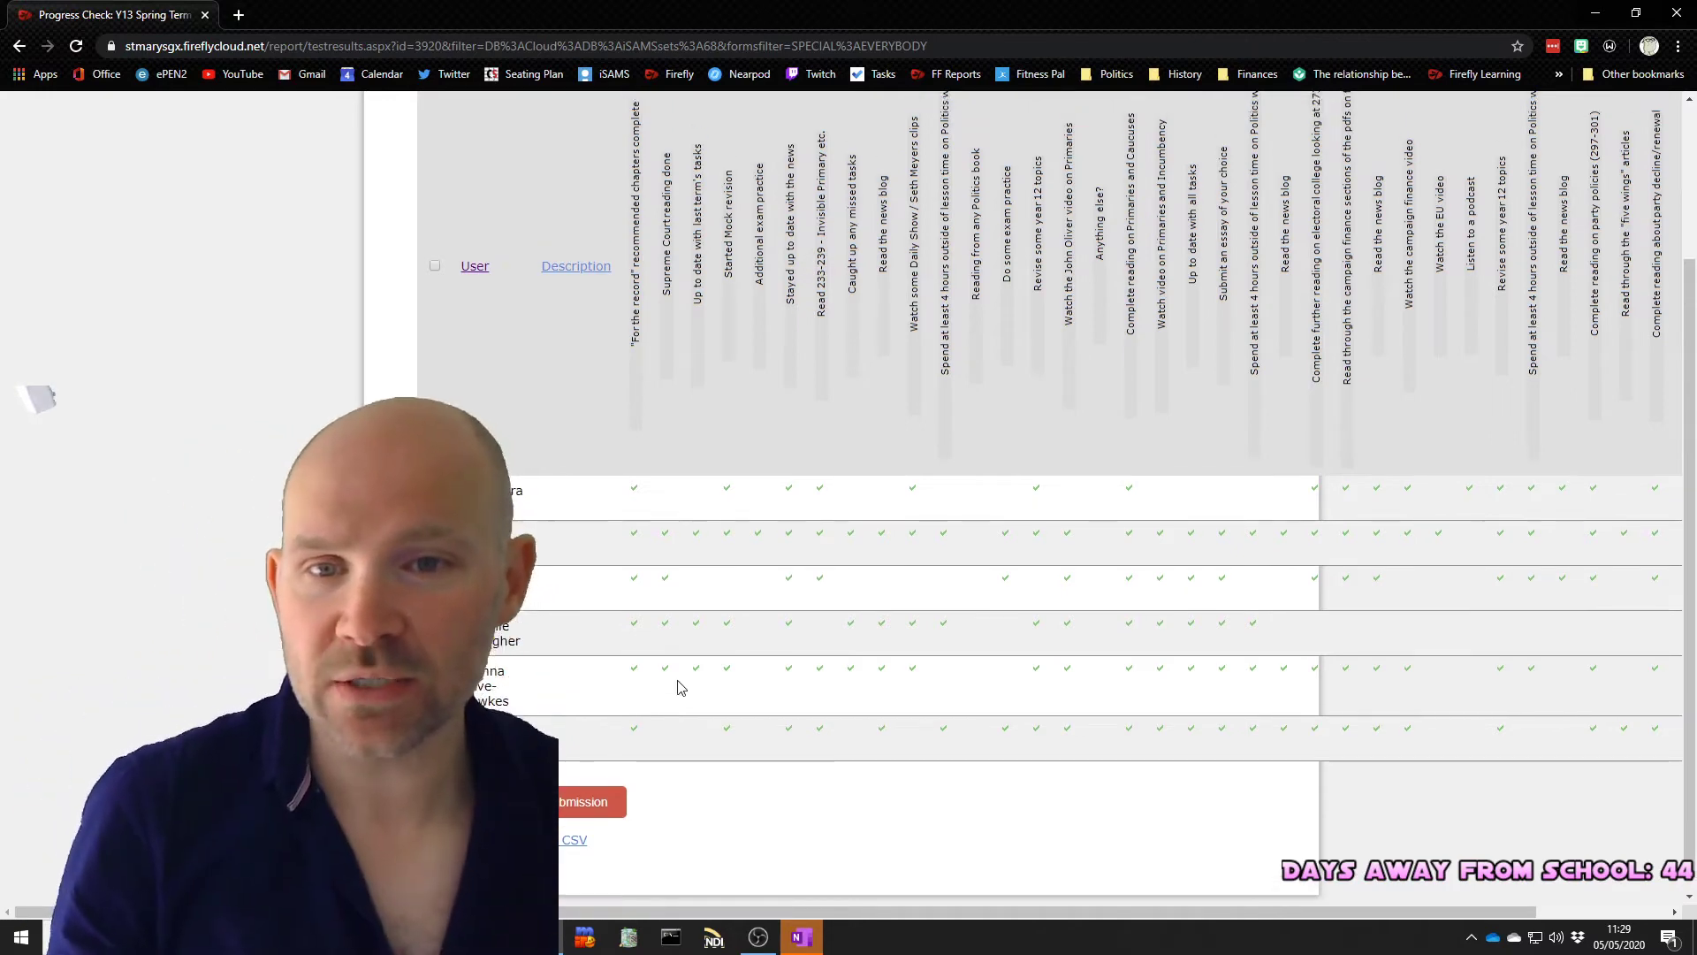
scroll(681, 687, up, 2)
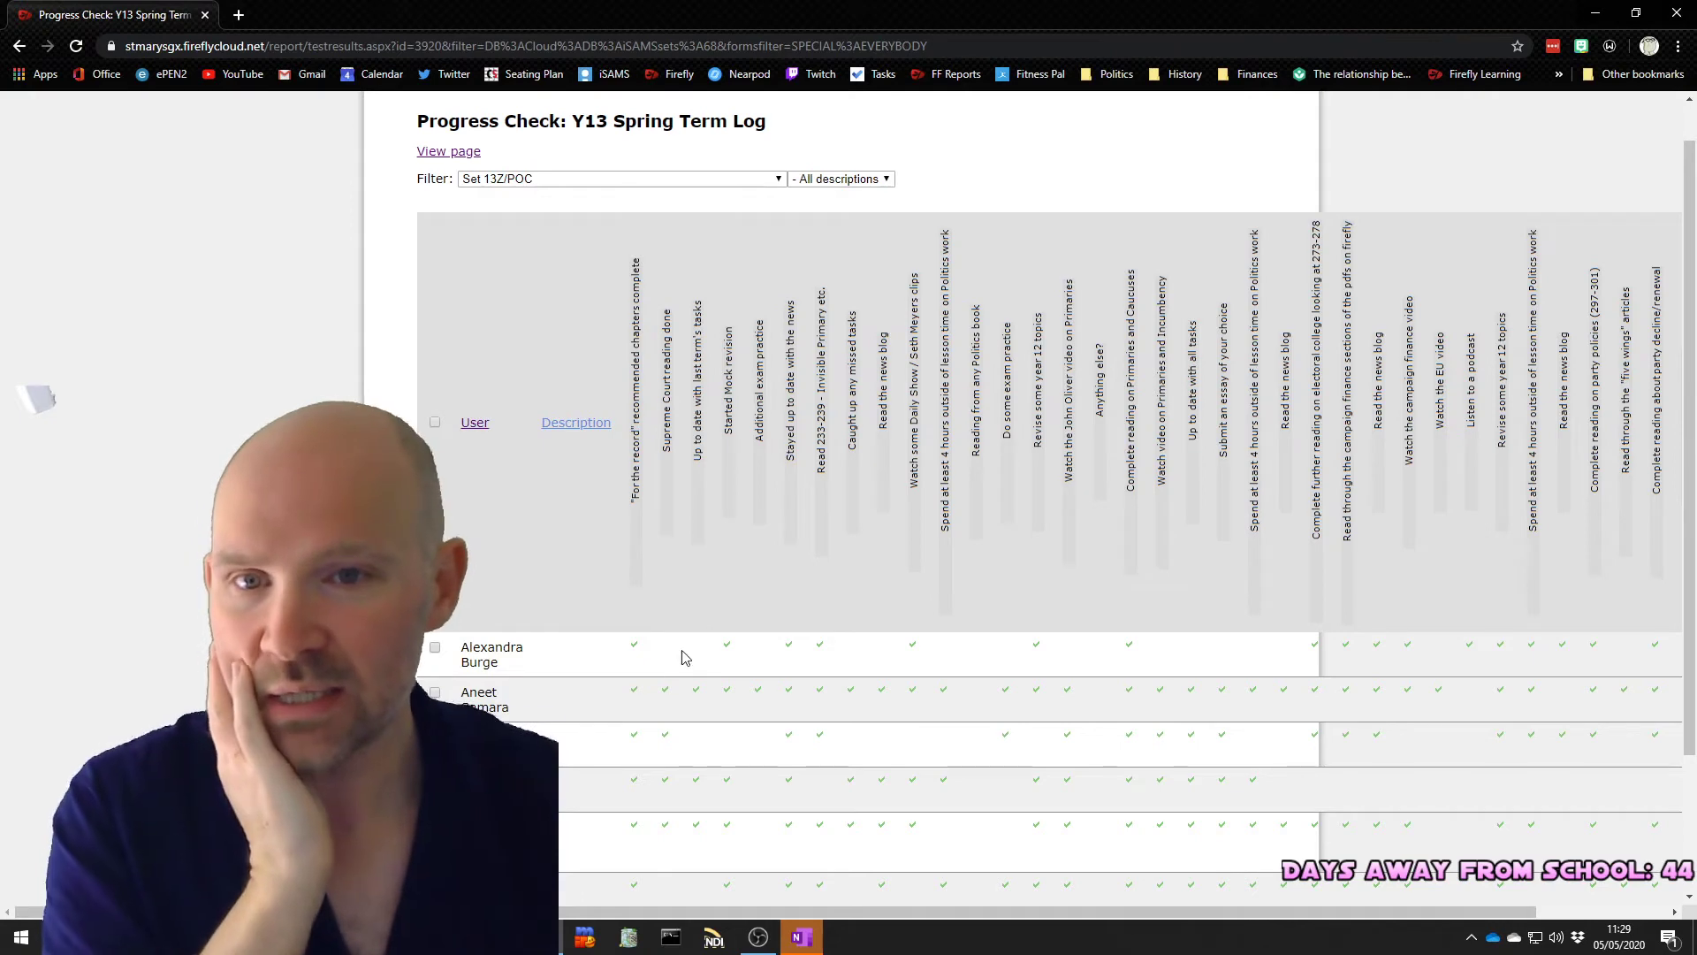
scroll(807, 383, up, 1)
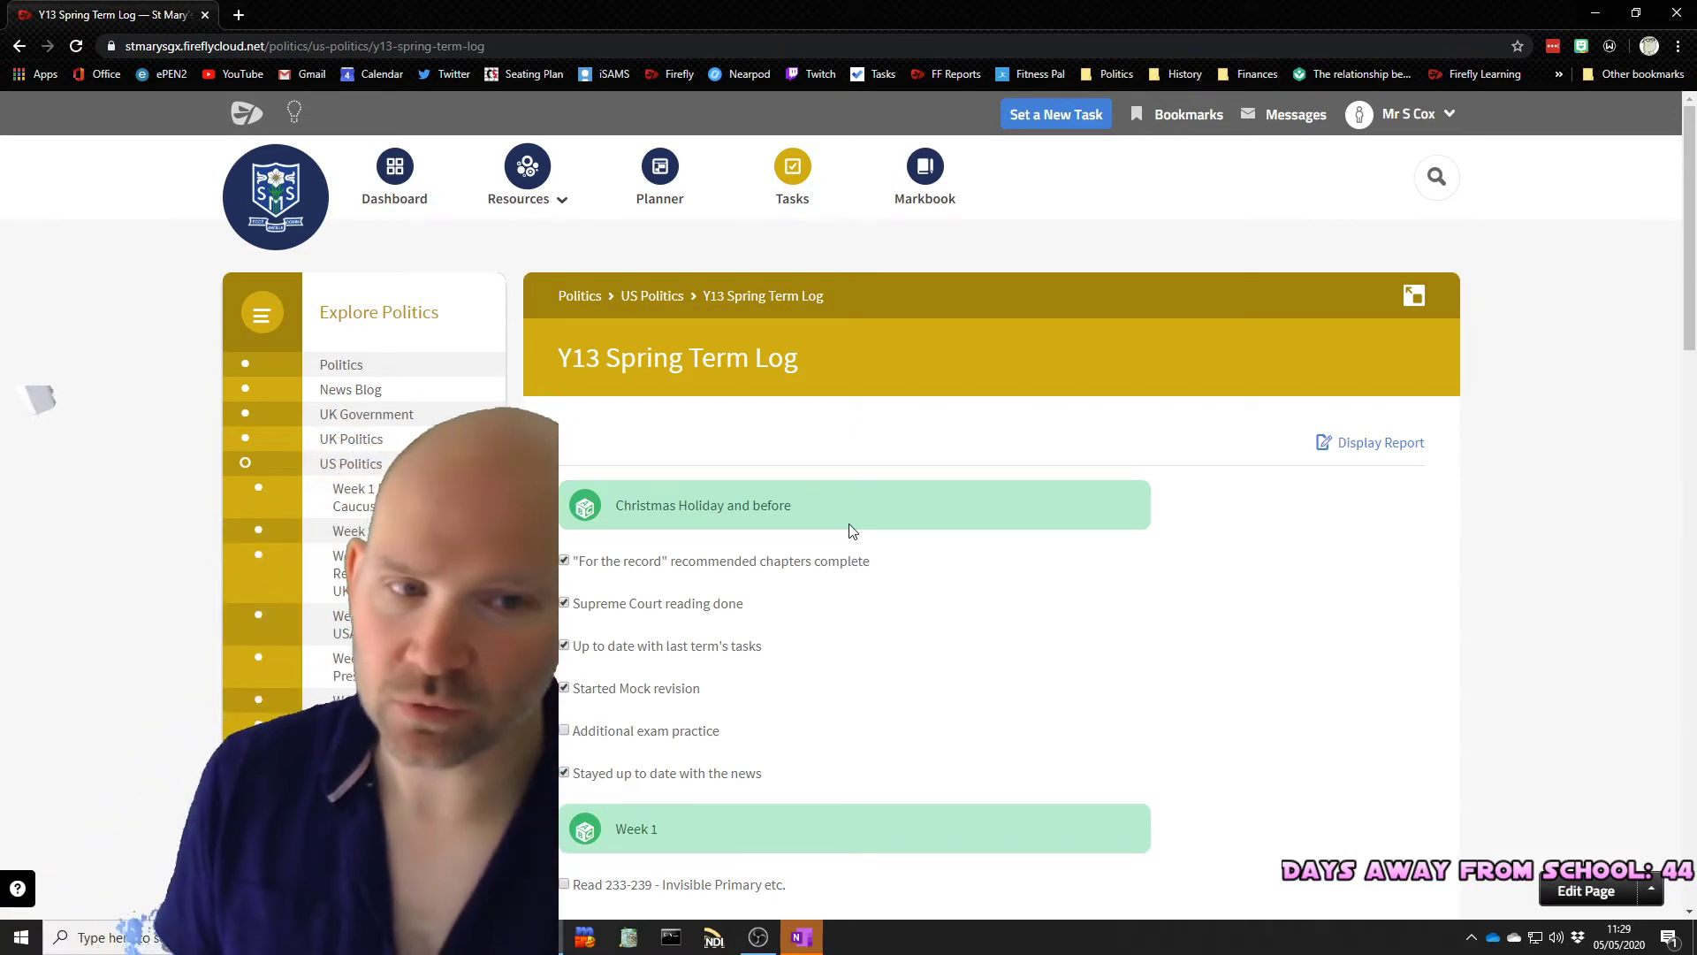
scroll(826, 510, down, 1)
scroll(826, 510, up, 1)
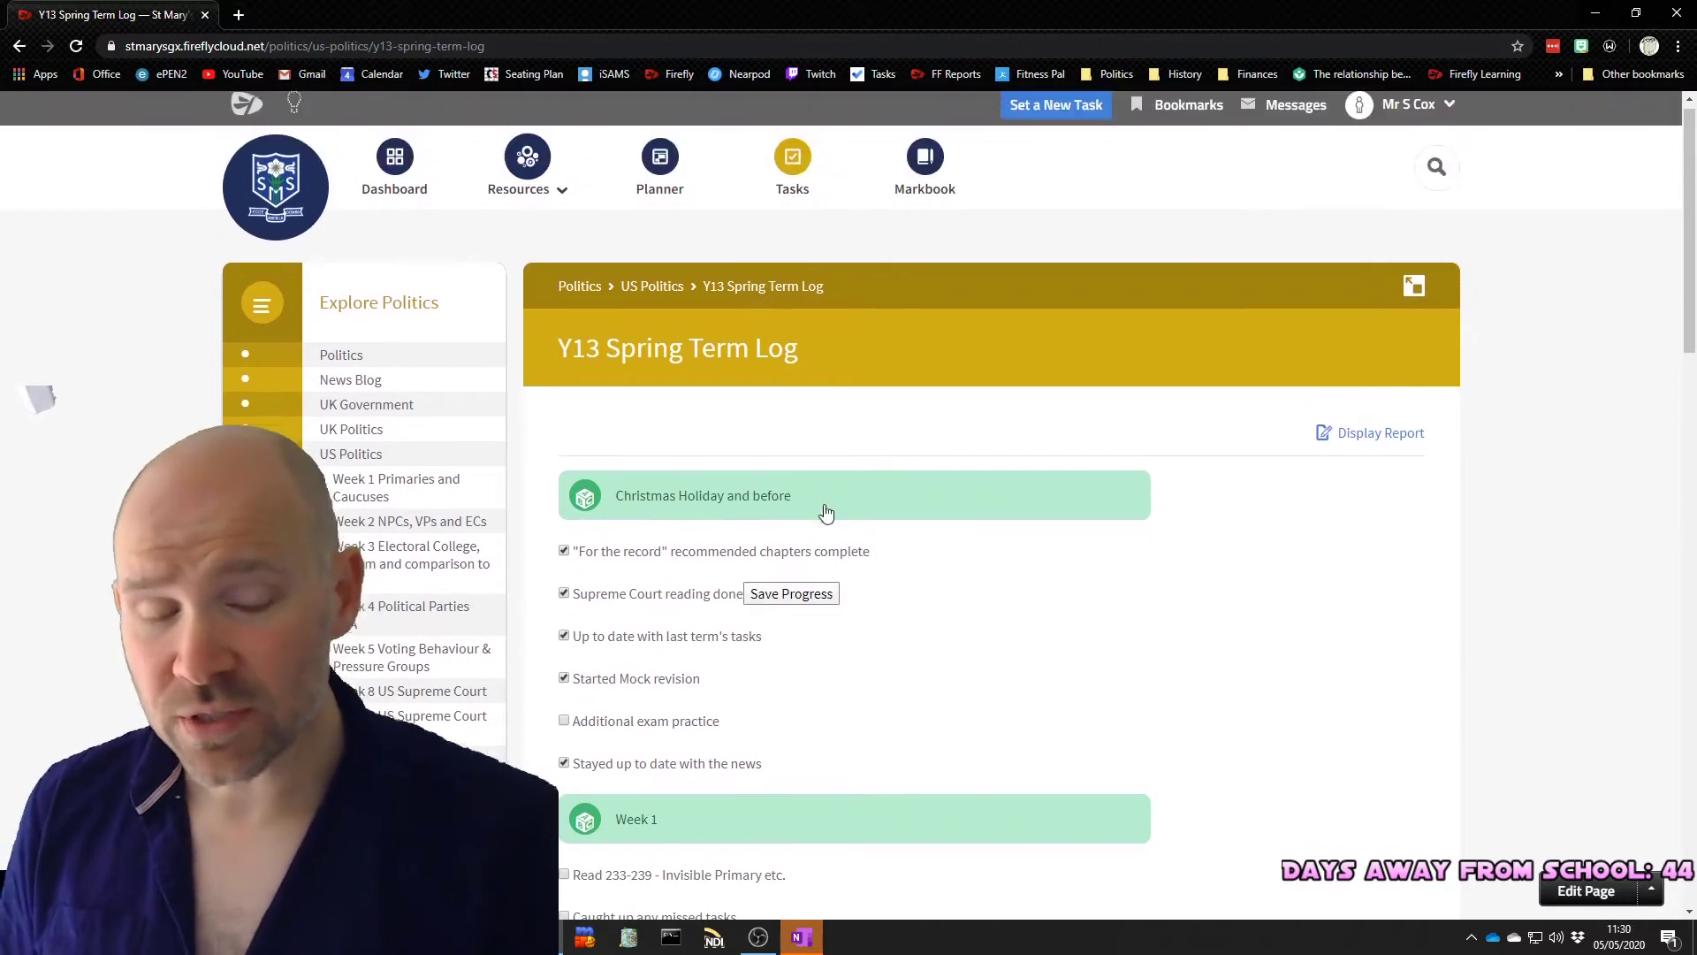
scroll(875, 534, down, 1)
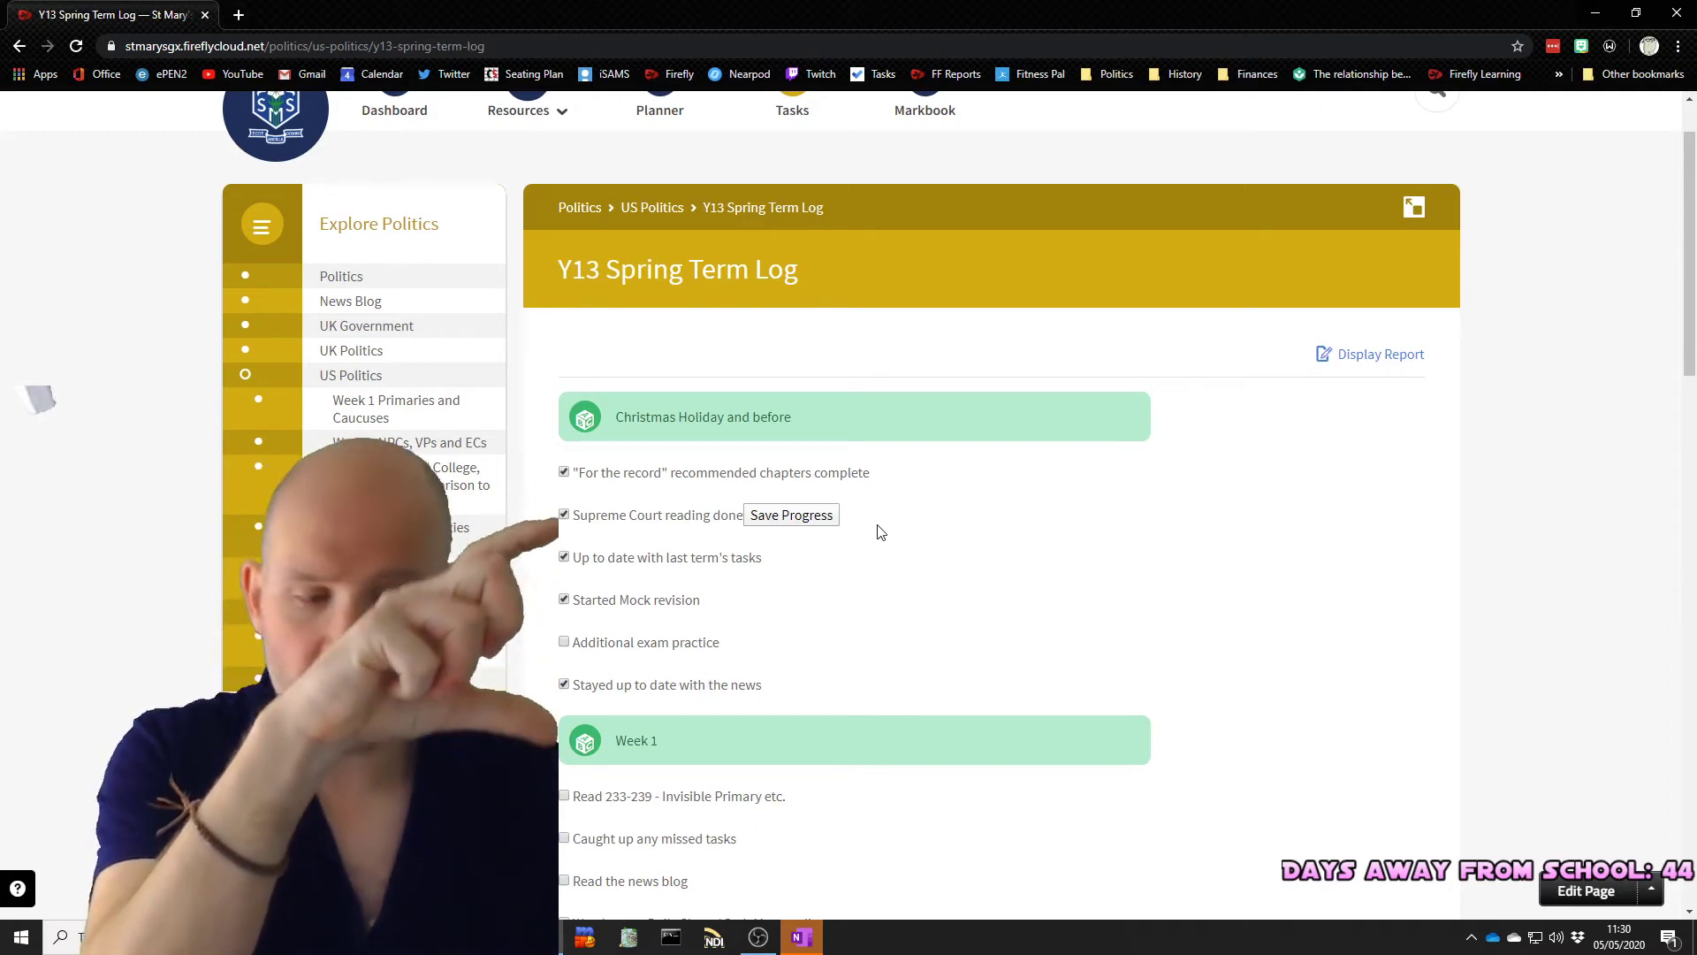
scroll(880, 530, down, 2)
scroll(880, 531, down, 1)
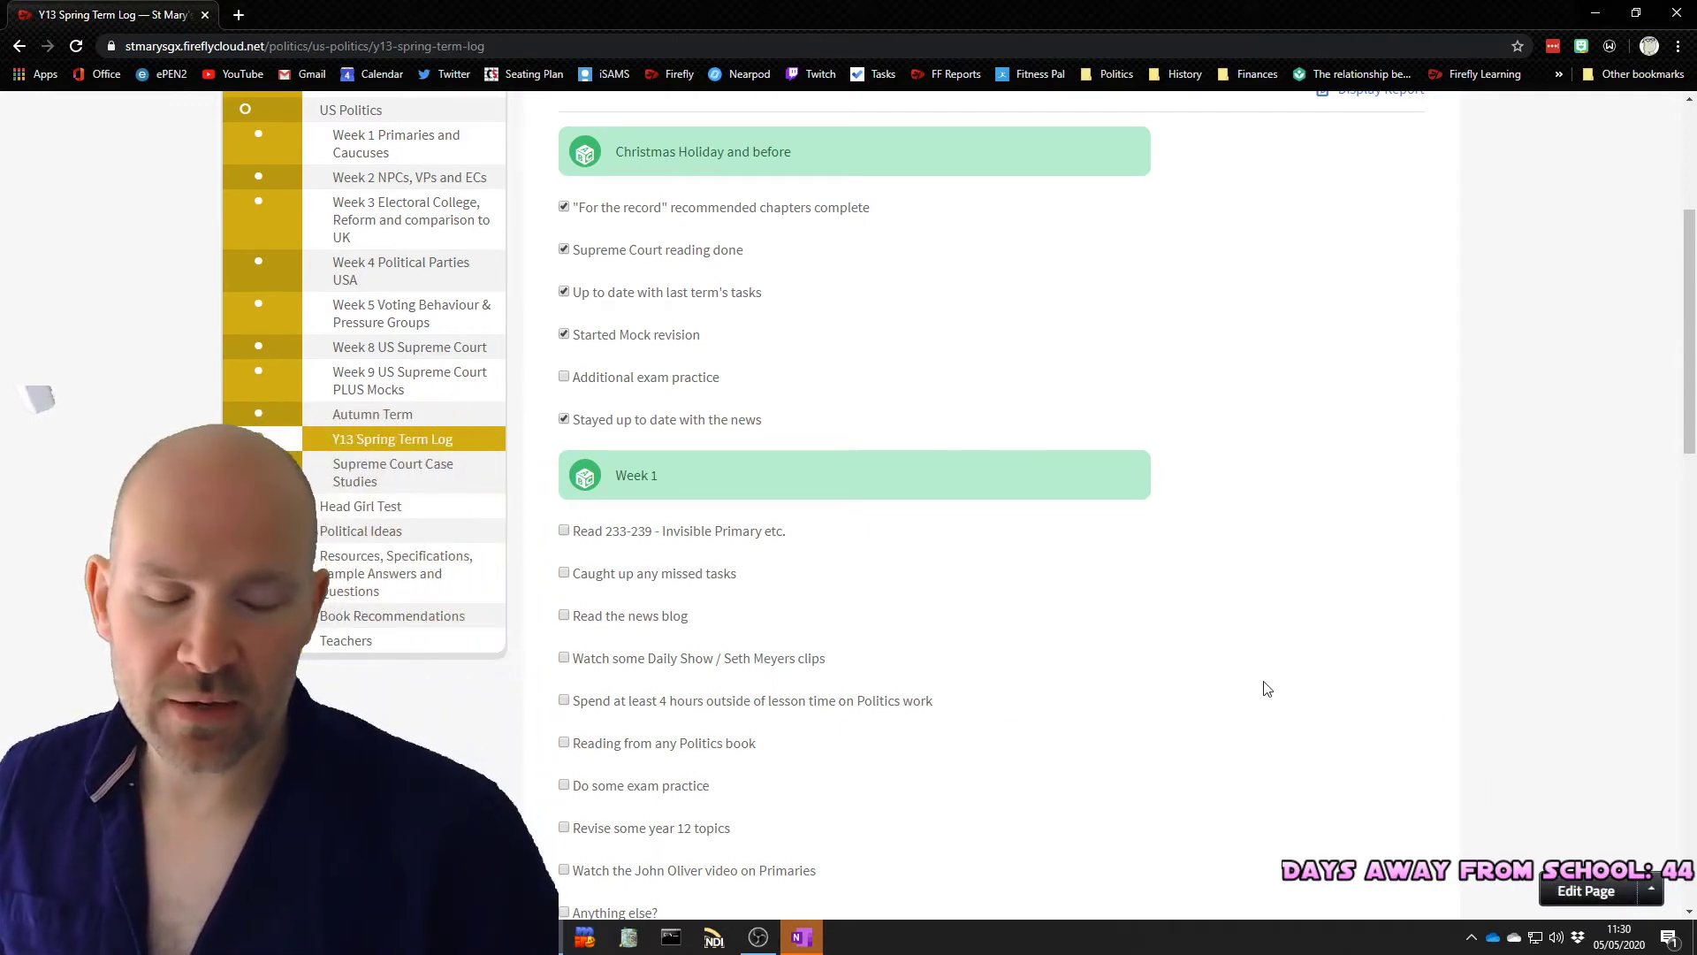
scroll(1255, 688, down, 3)
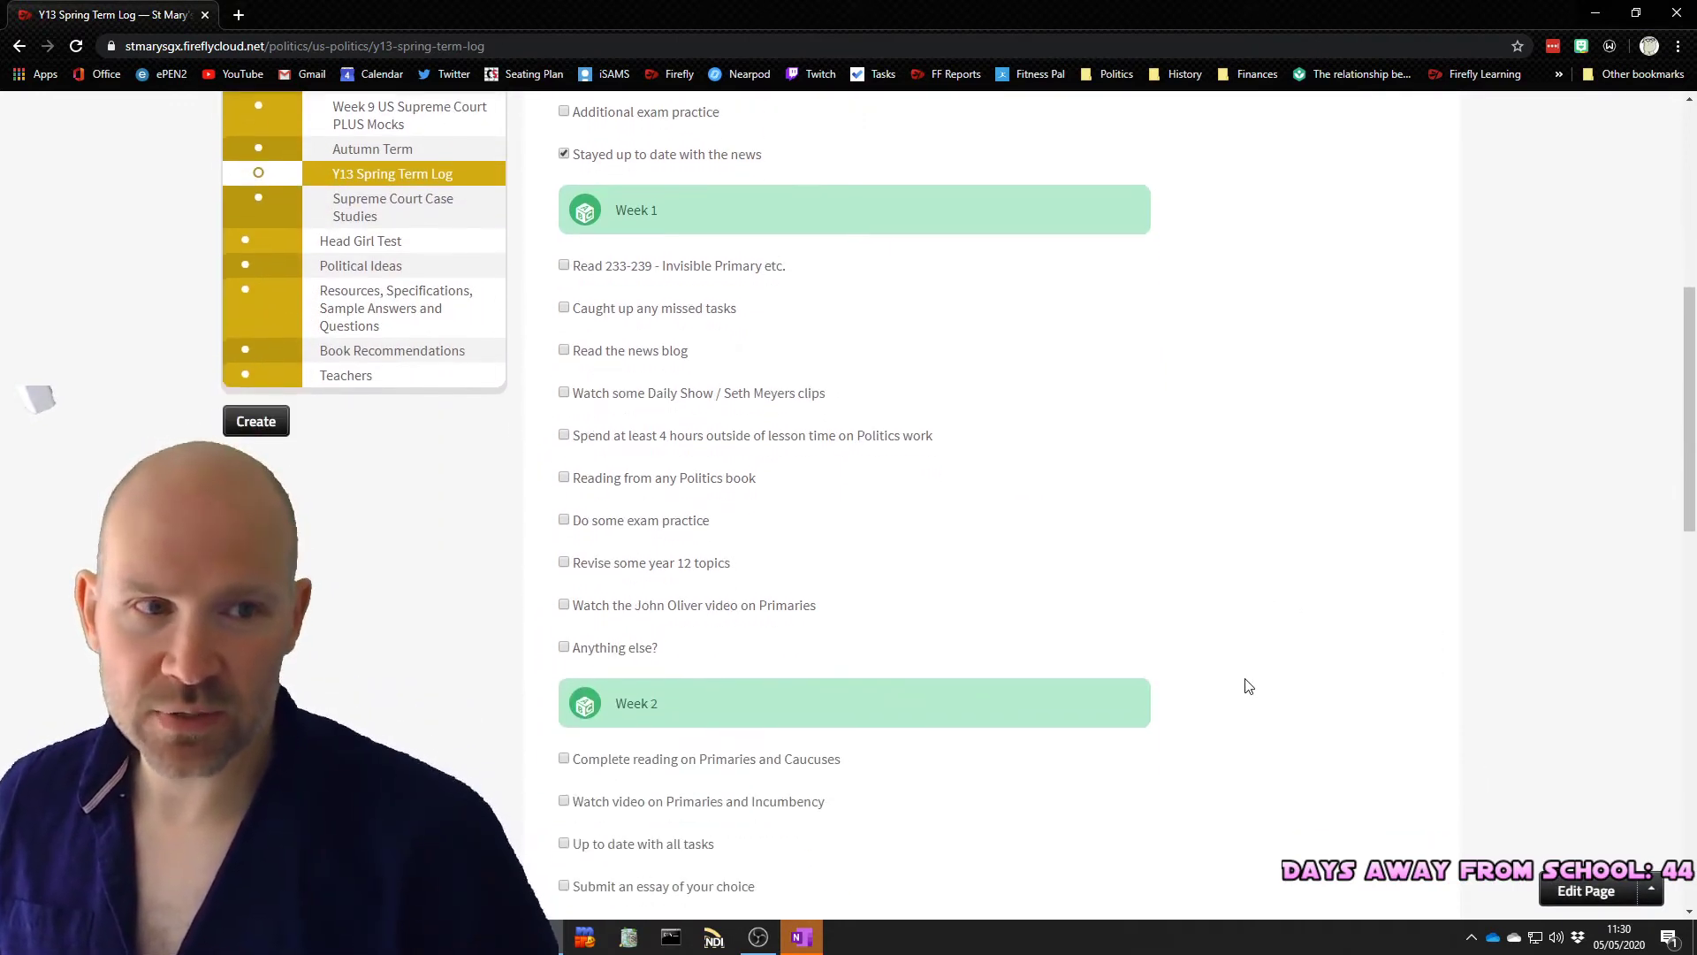
scroll(1248, 686, down, 2)
scroll(1247, 686, up, 2)
scroll(1248, 686, down, 4)
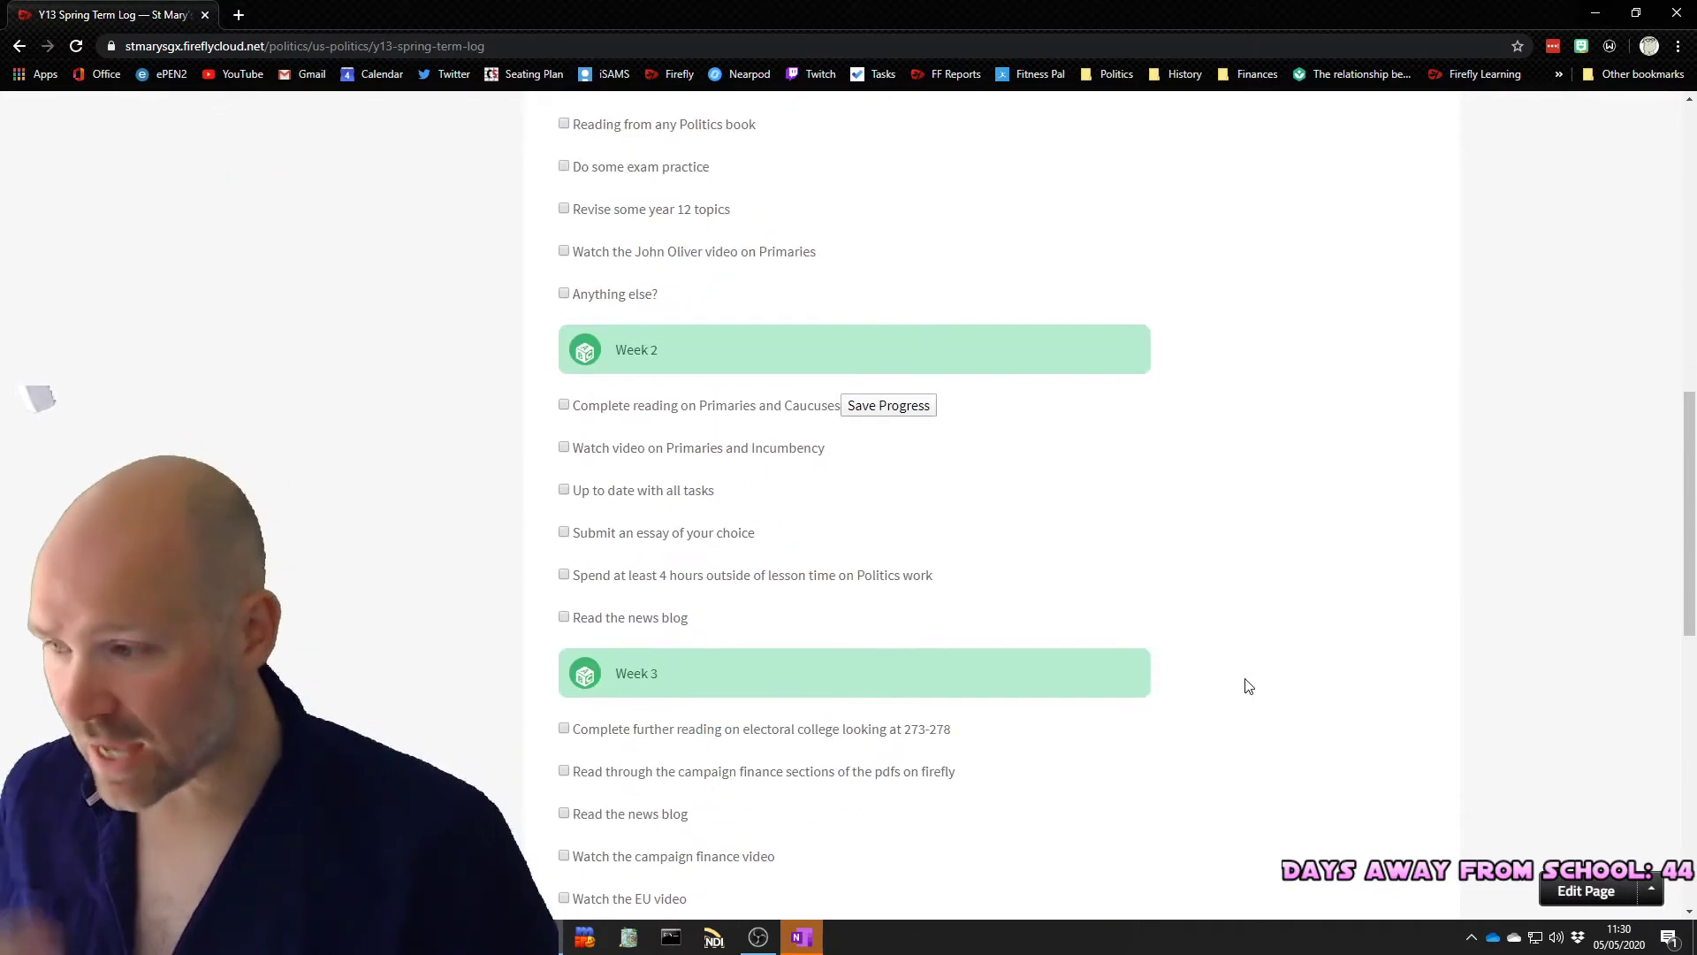
scroll(1248, 686, up, 12)
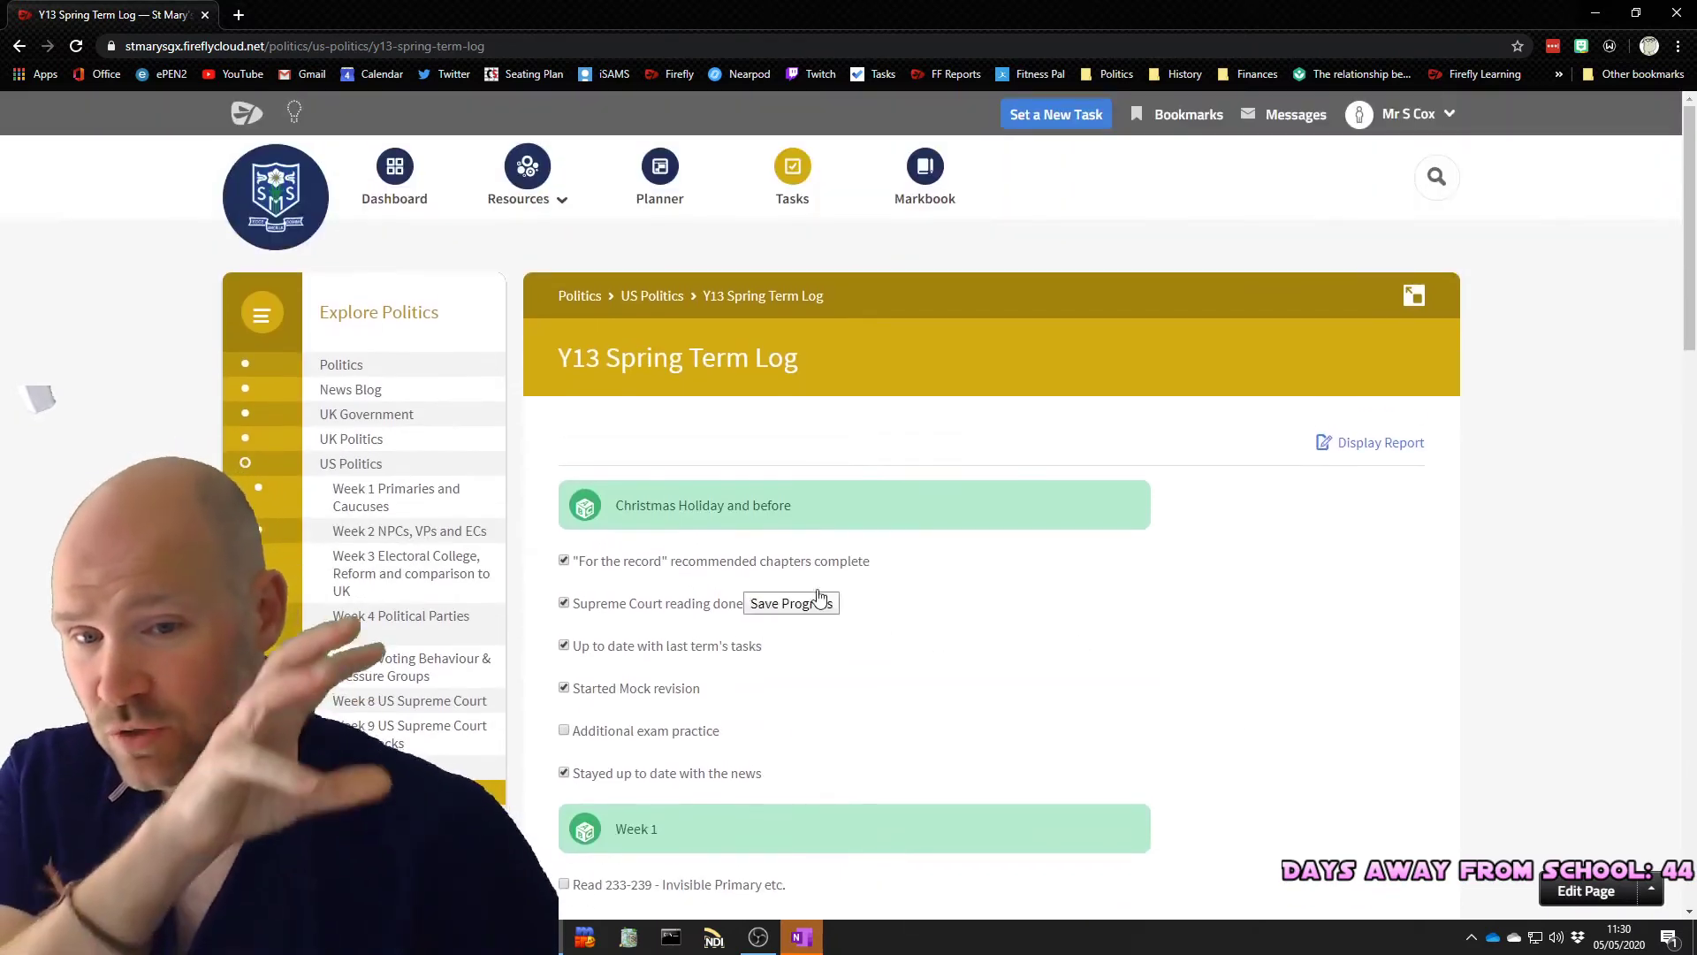
click(820, 601)
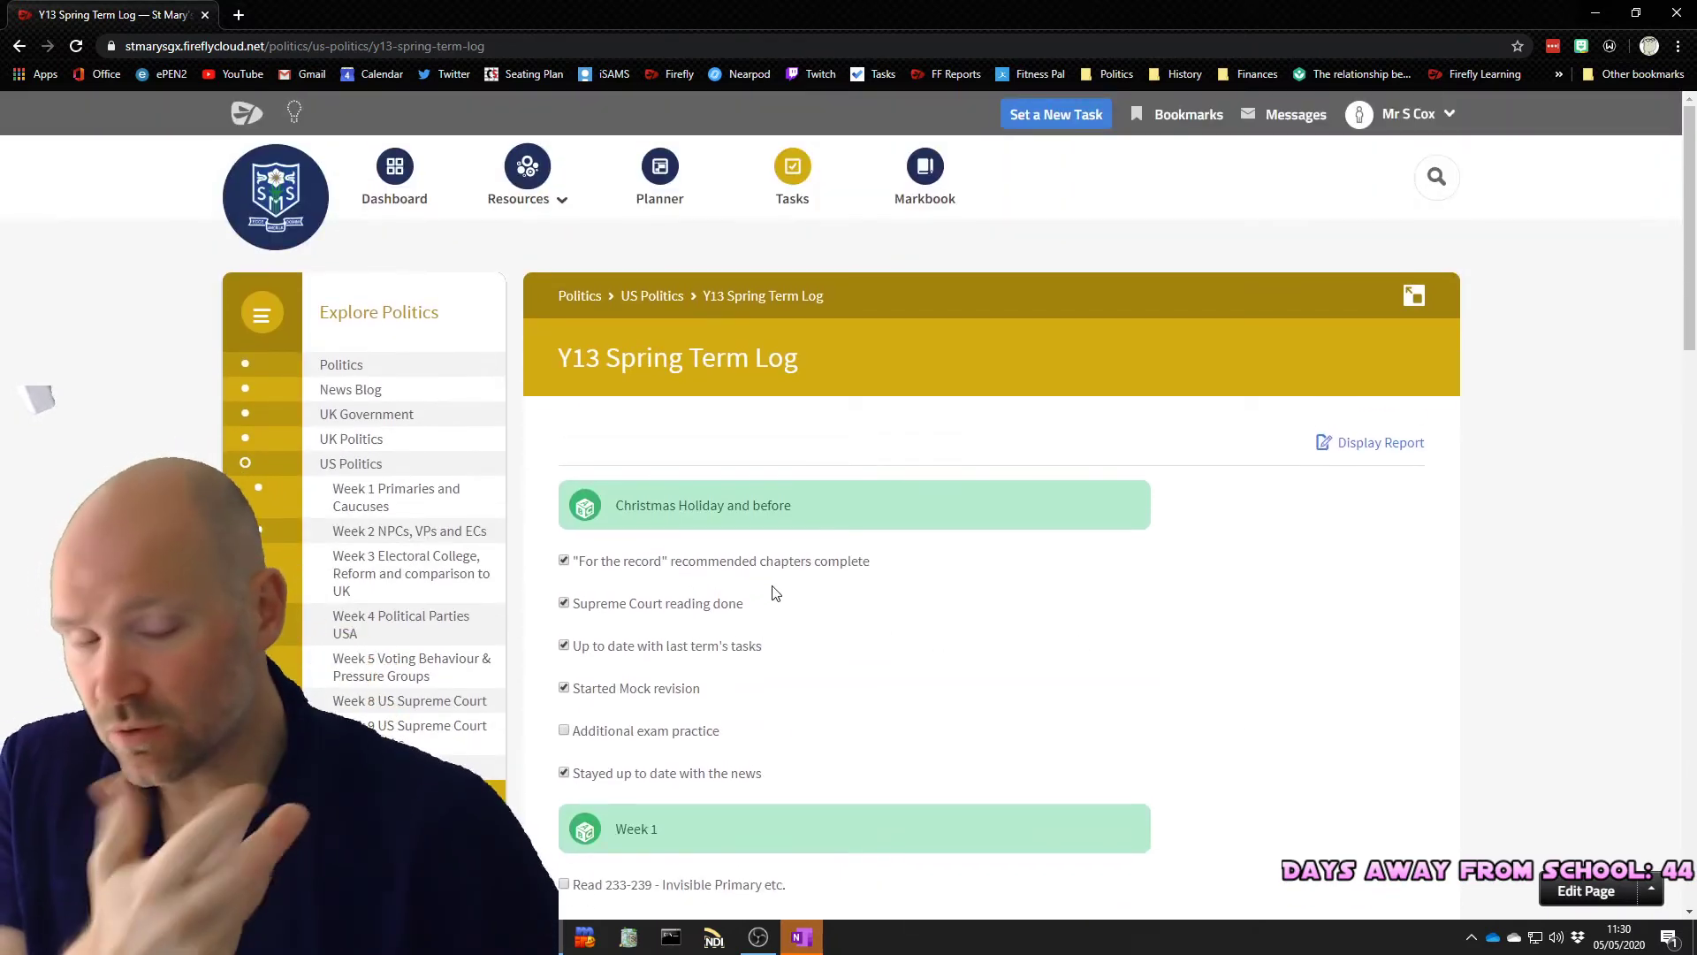
Start a new page under the term log and choose the Progress Check template
scroll(882, 636, down, 3)
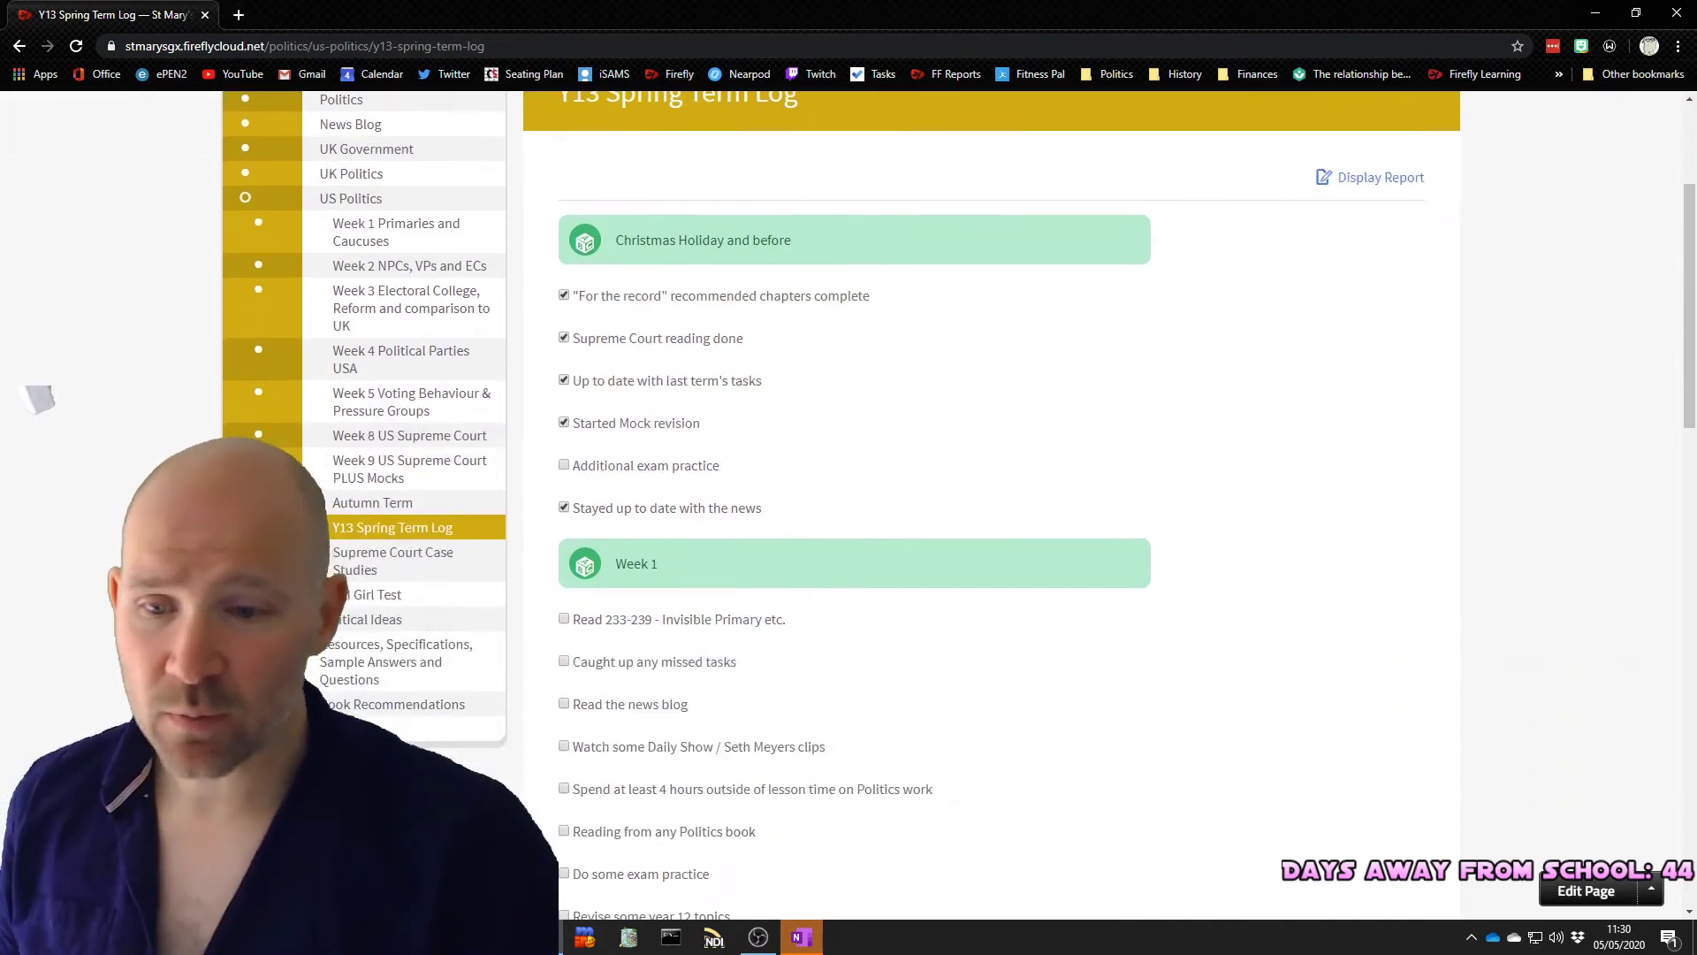
click(1650, 890)
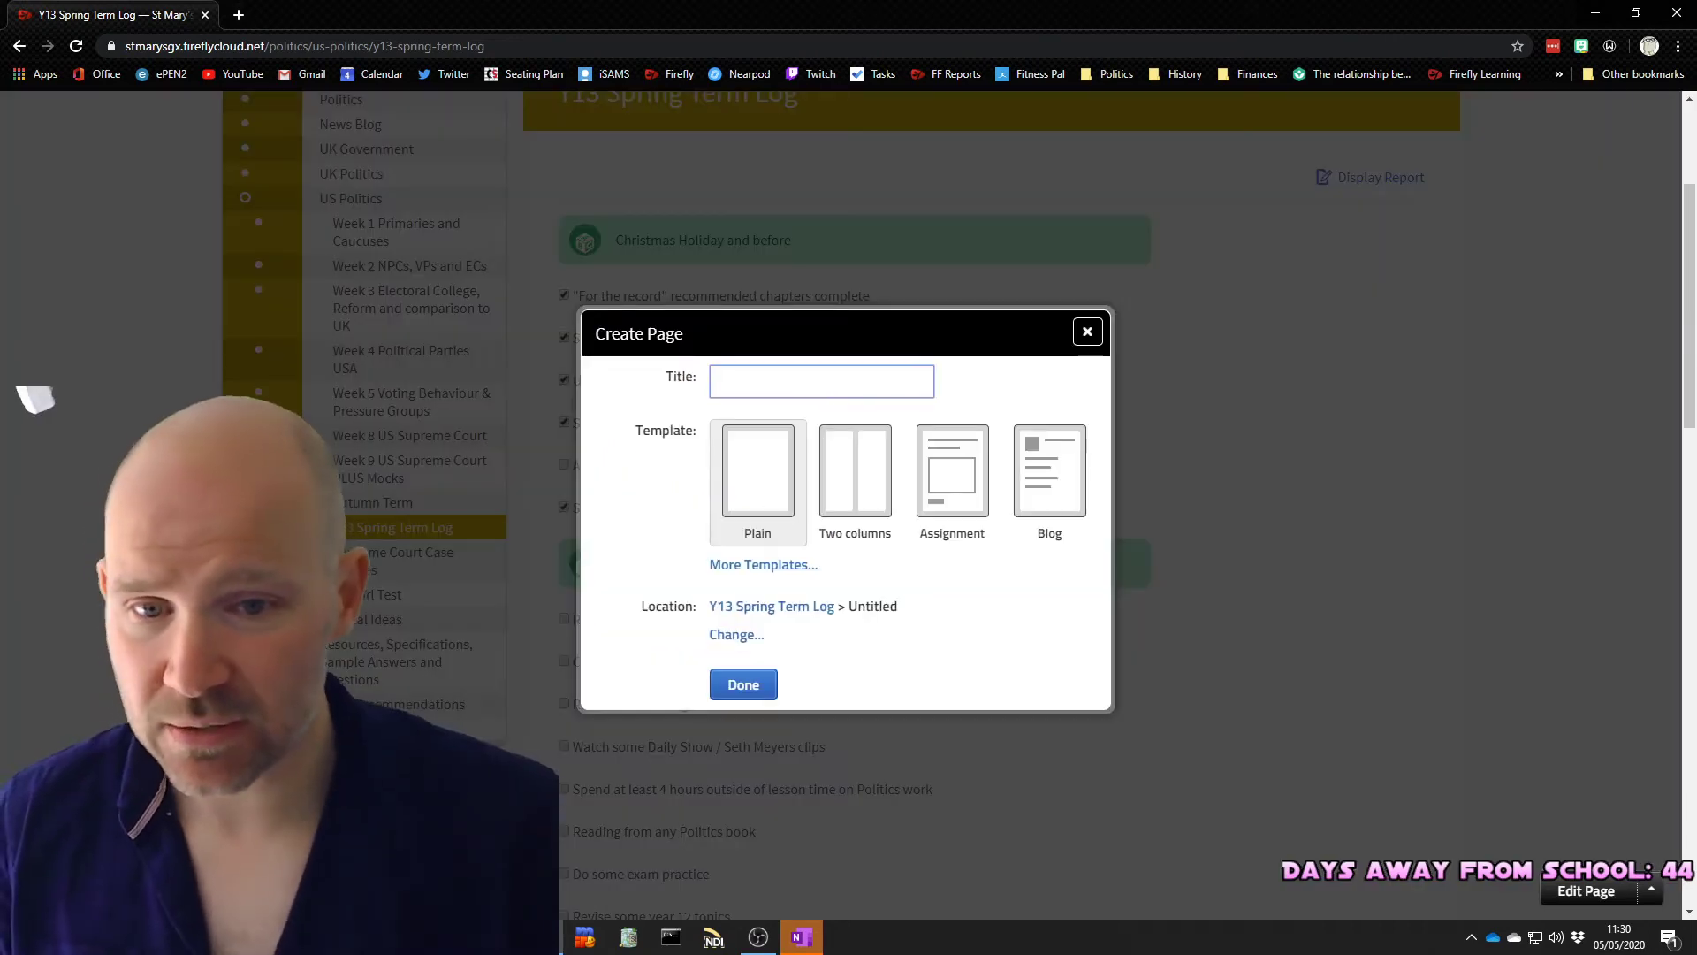
click(763, 566)
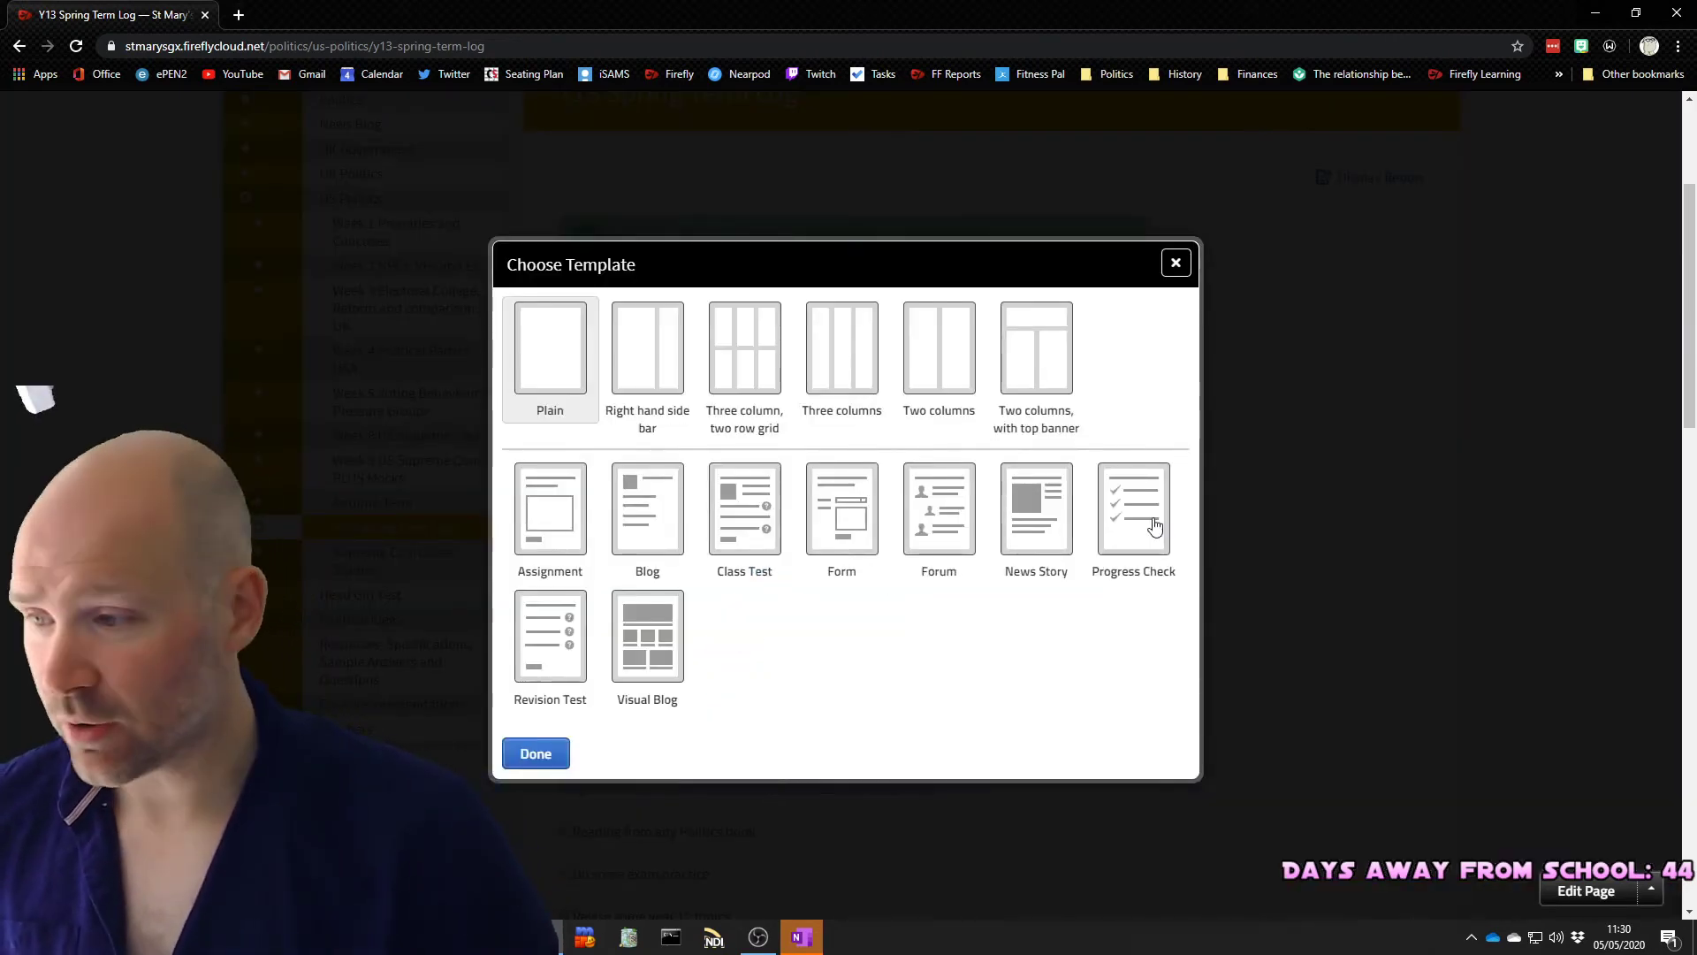
click(1174, 264)
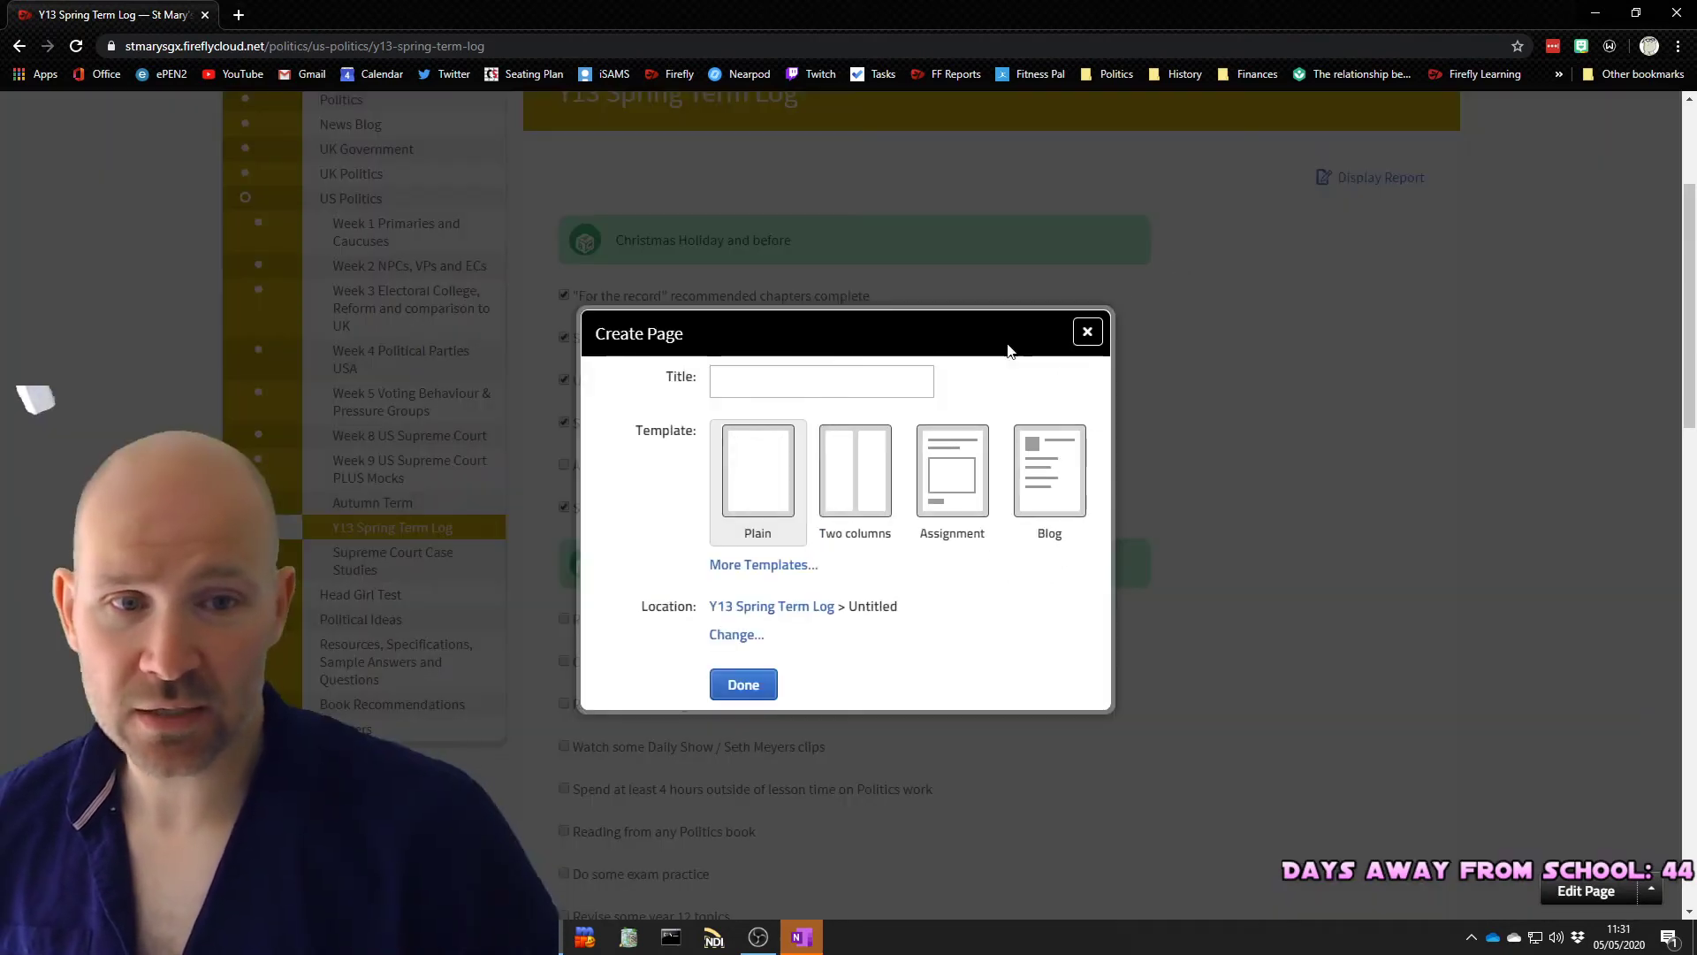
click(1087, 332)
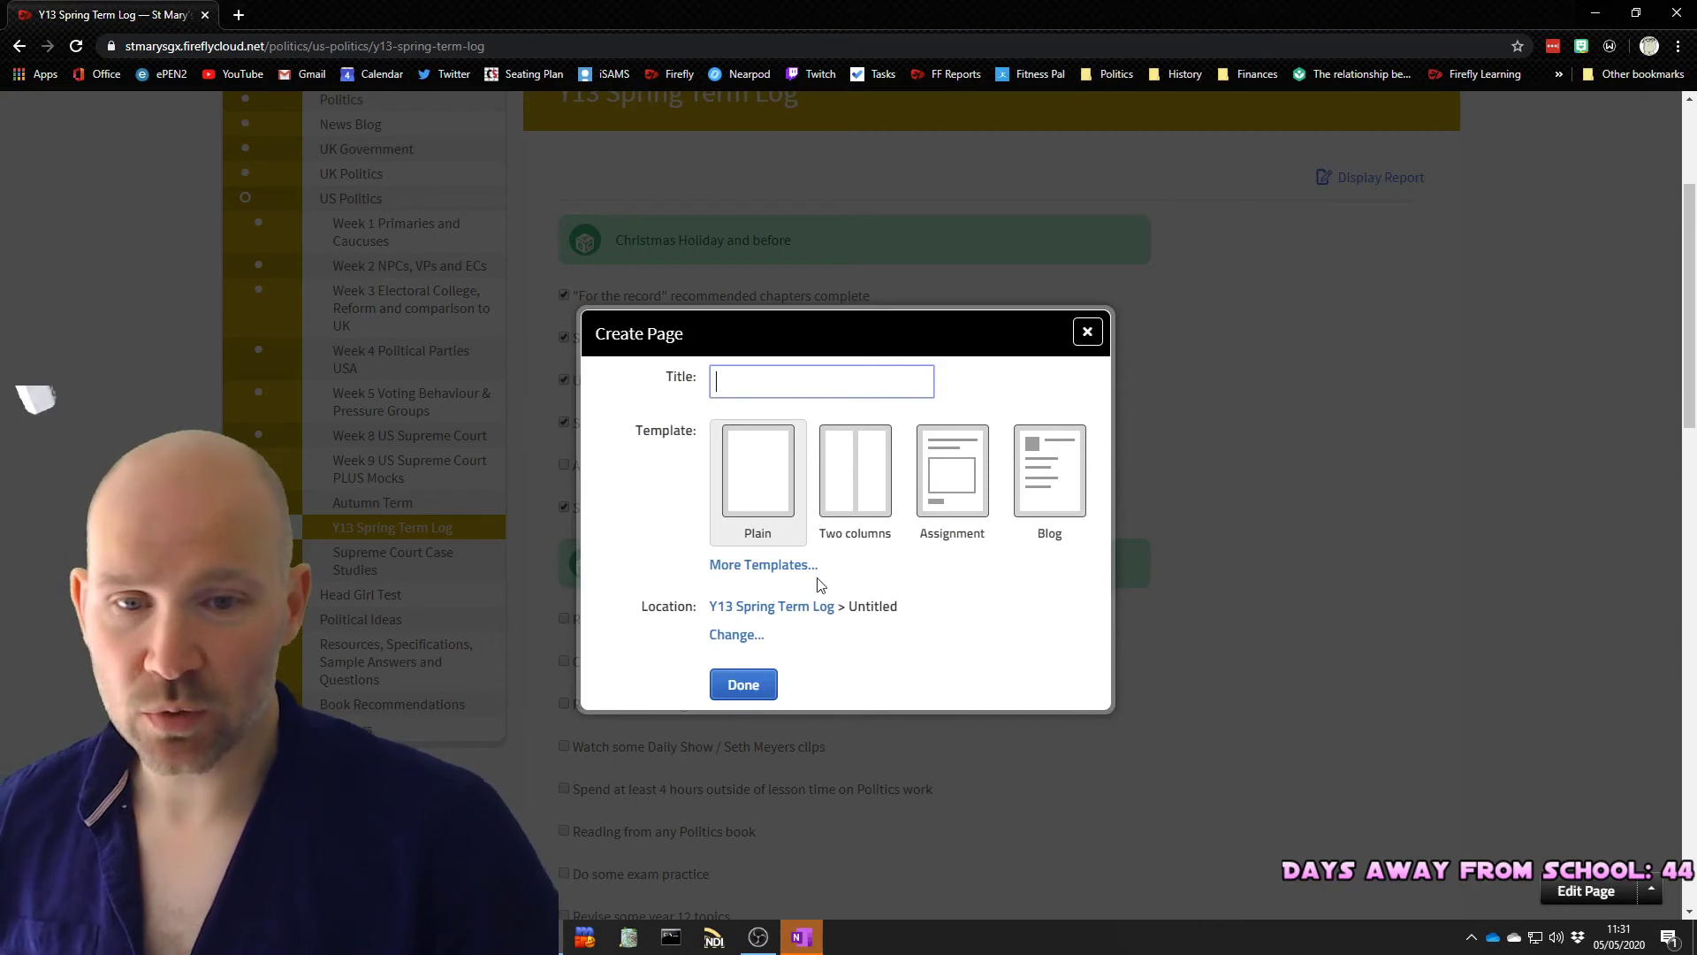
click(790, 567)
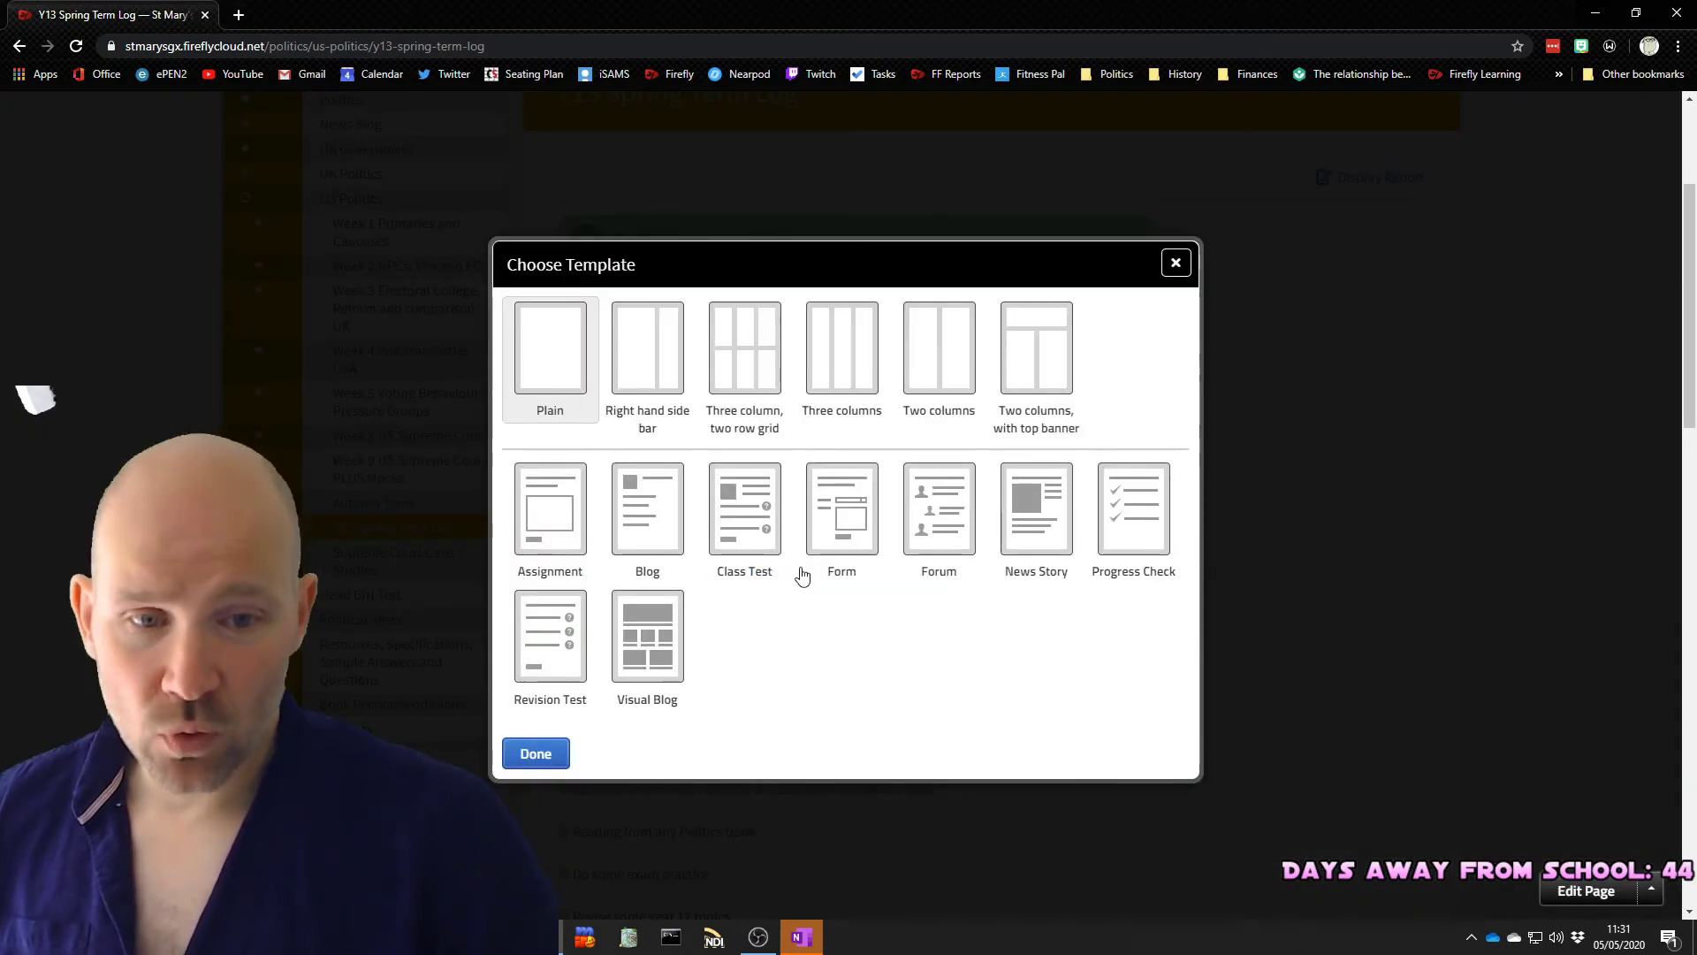
click(1137, 508)
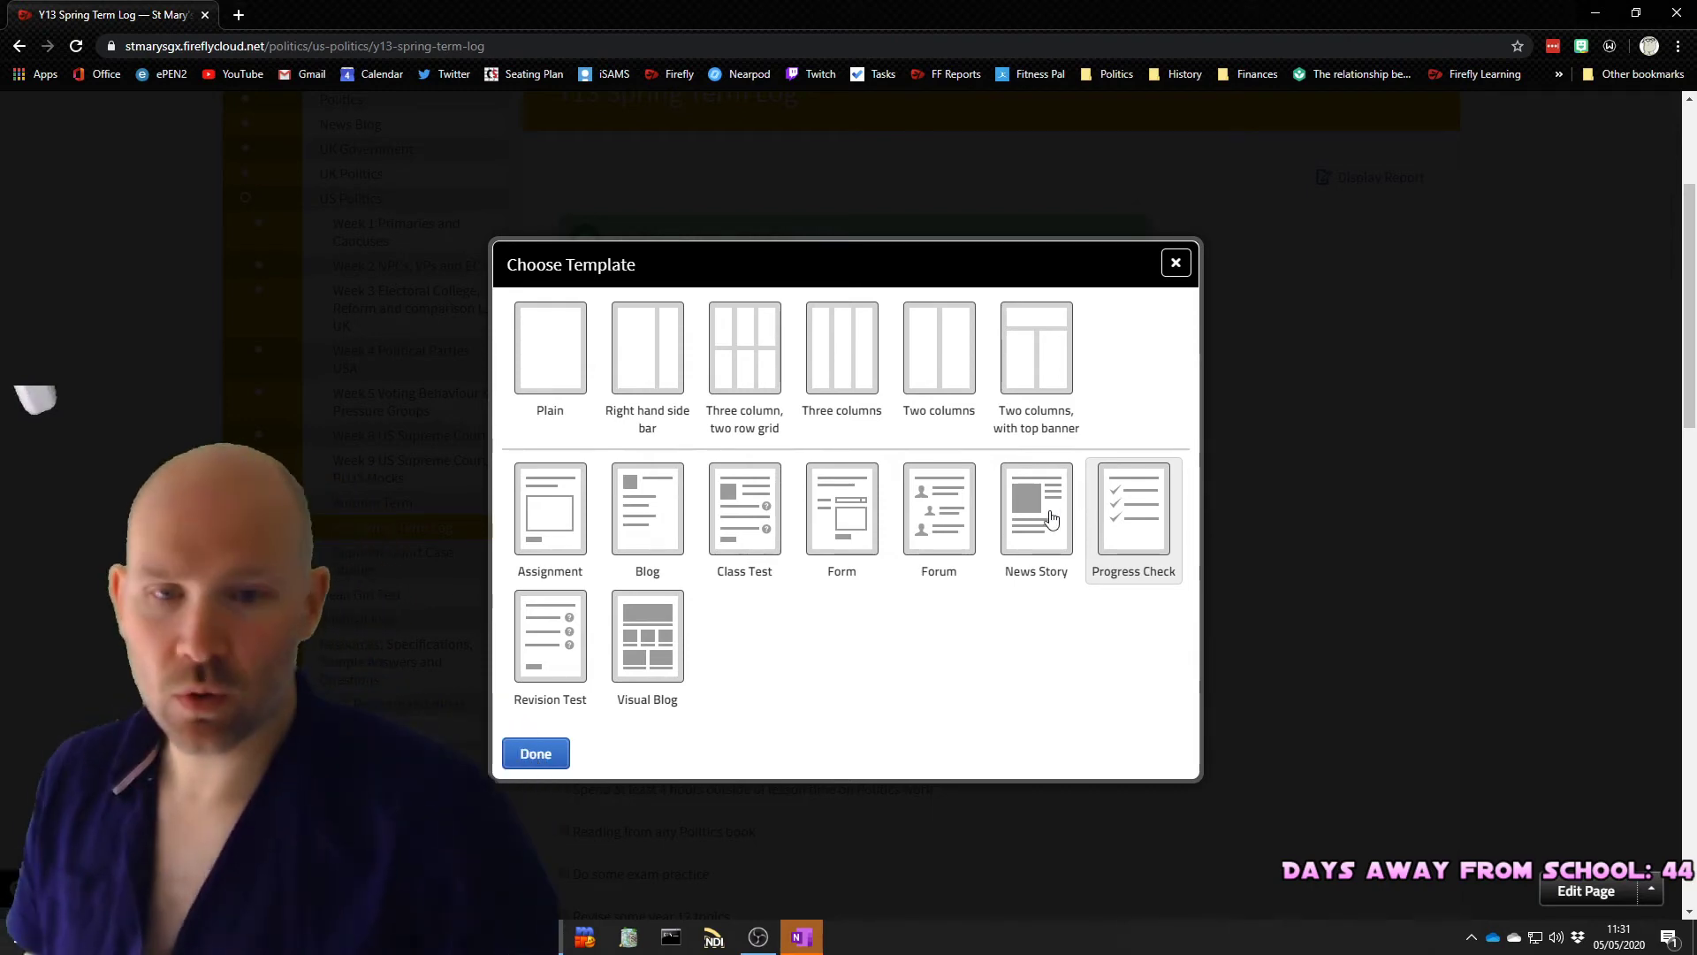
click(535, 760)
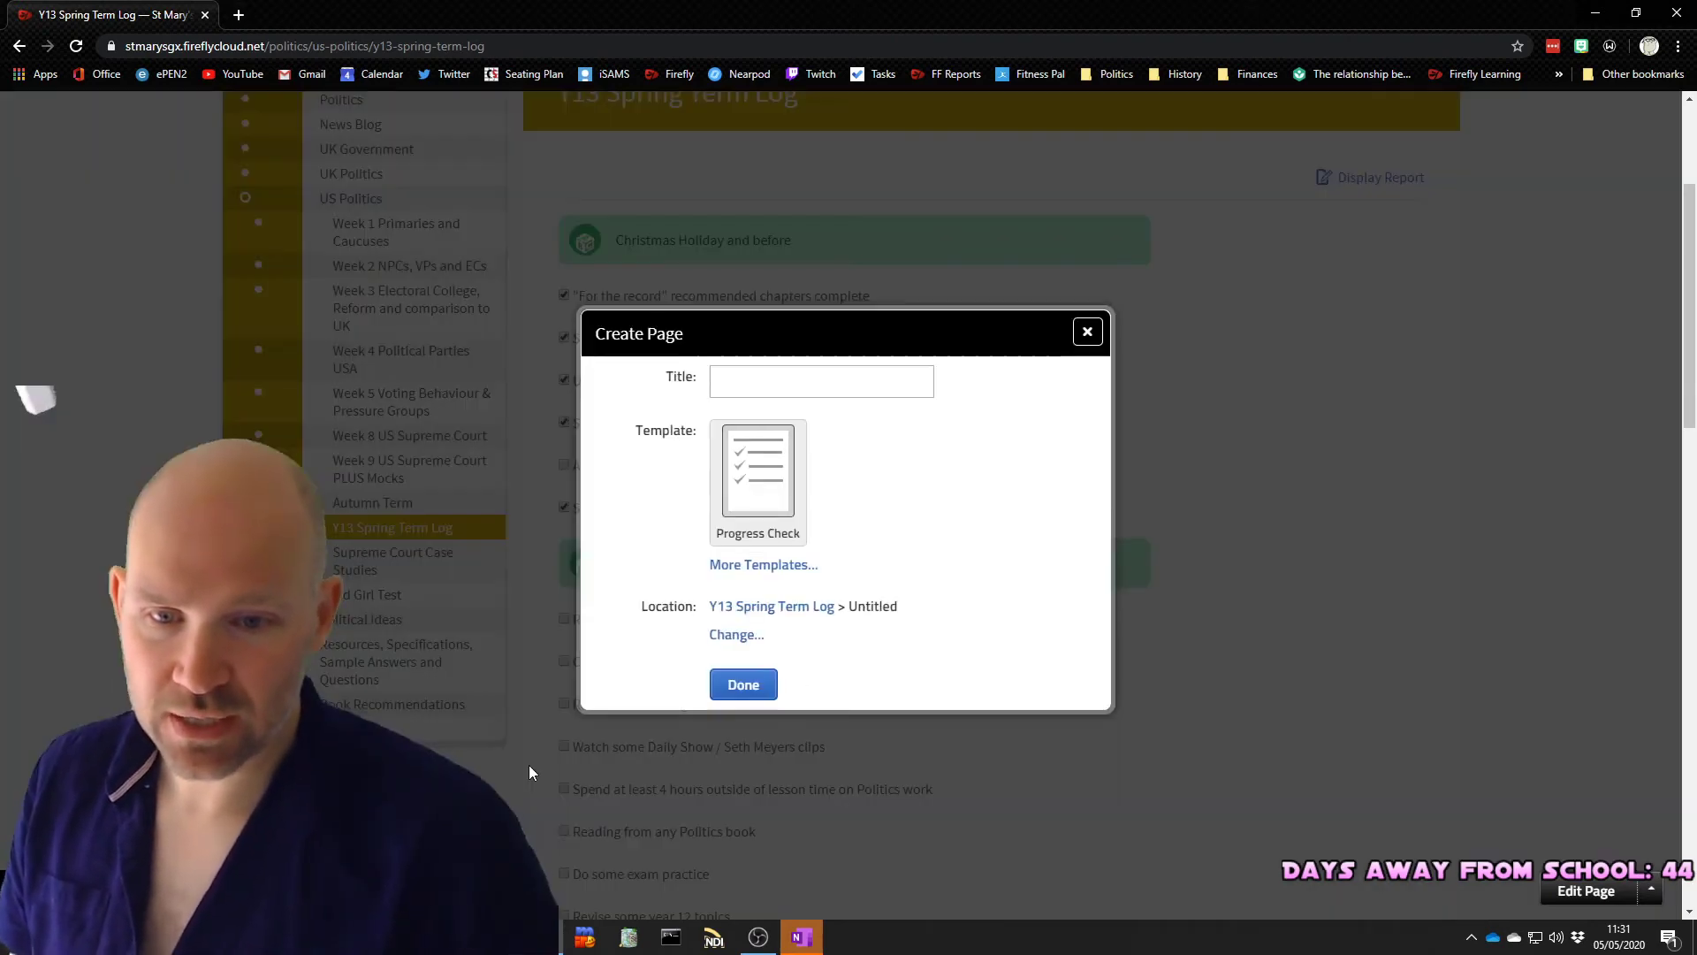
Title the page 'Test progress check' and create it
click(762, 384)
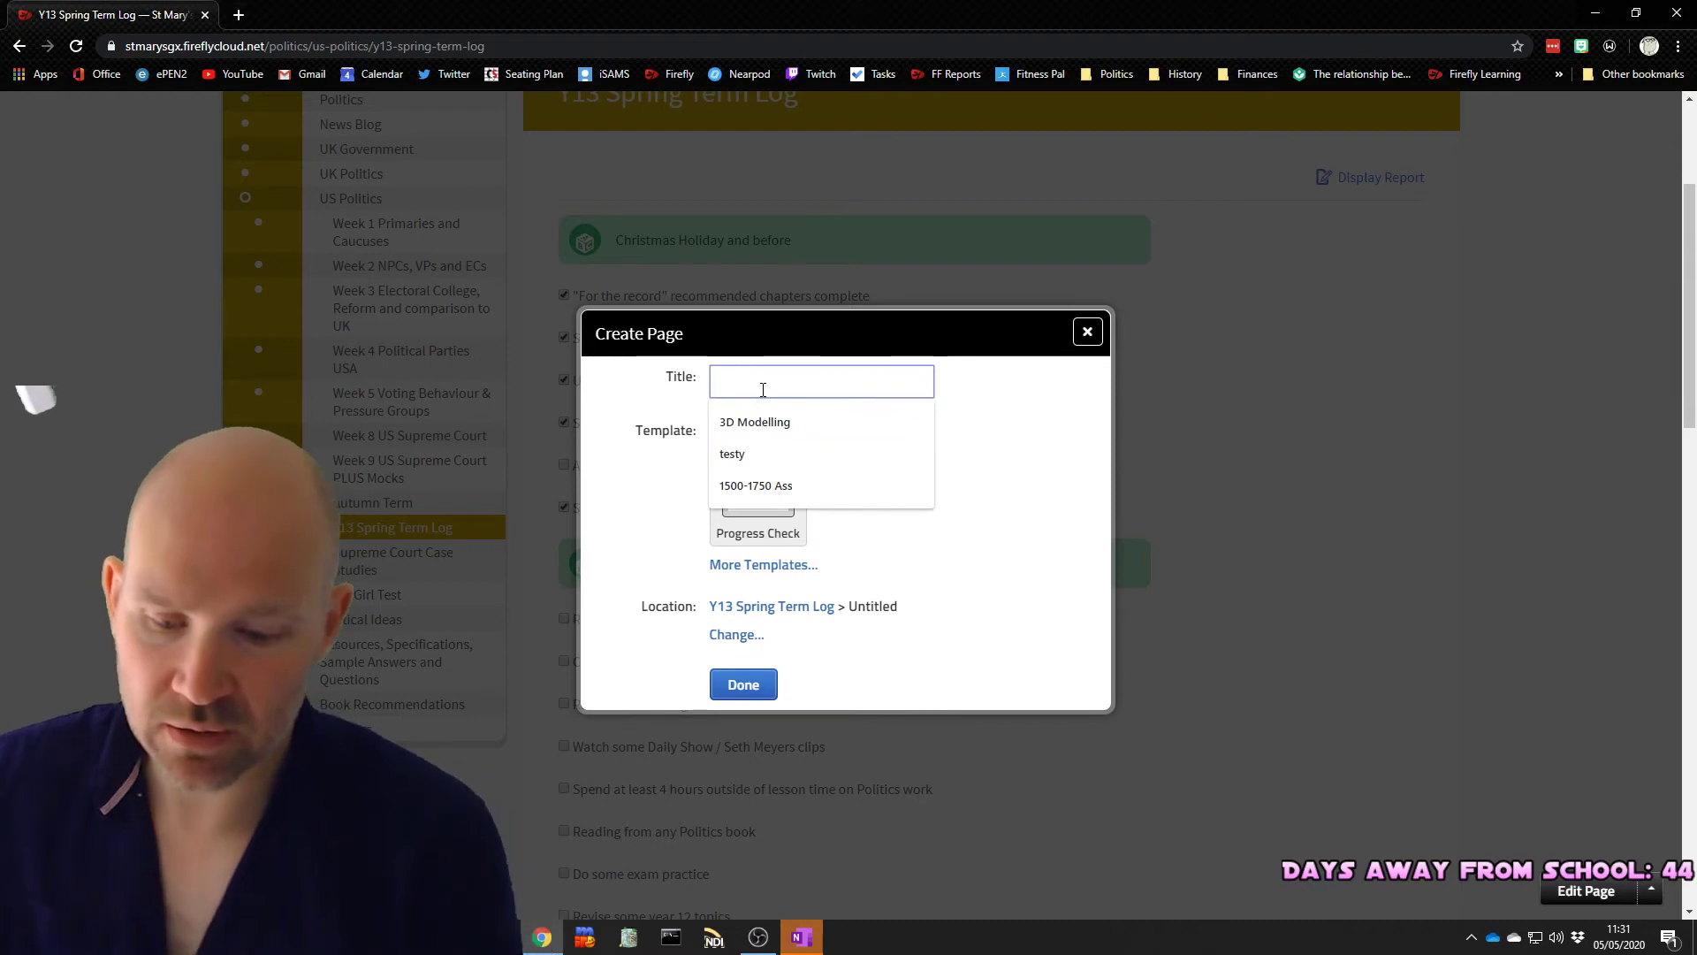
text(Test progress)
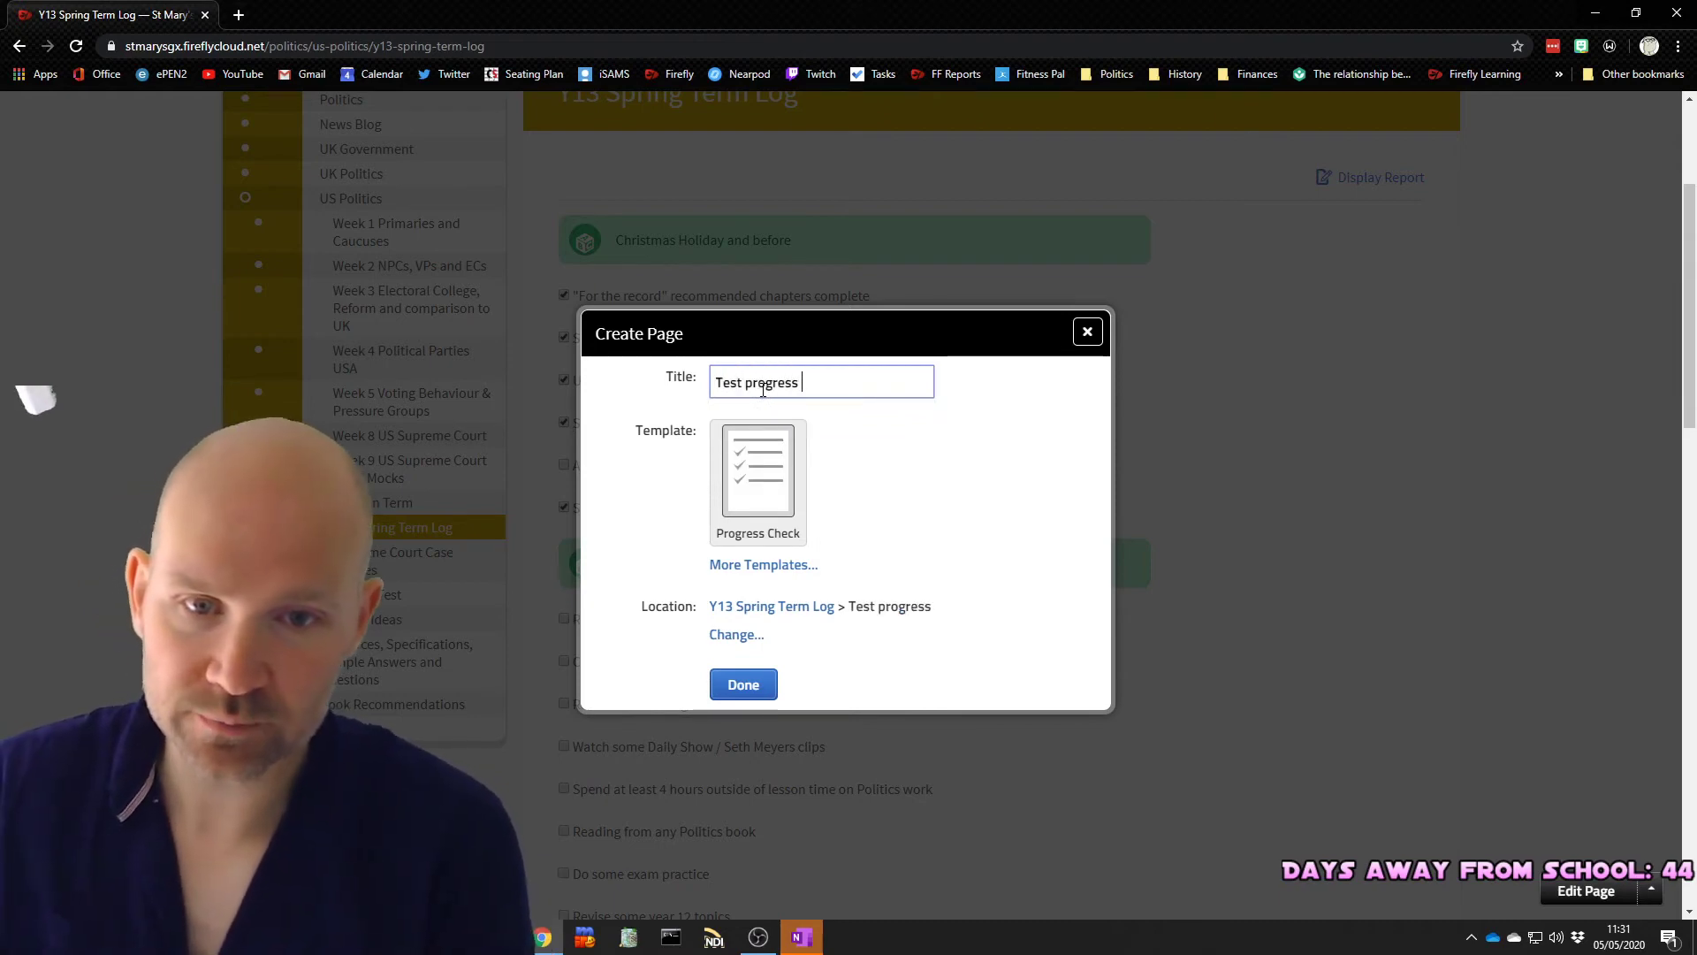
text( check)
click(714, 689)
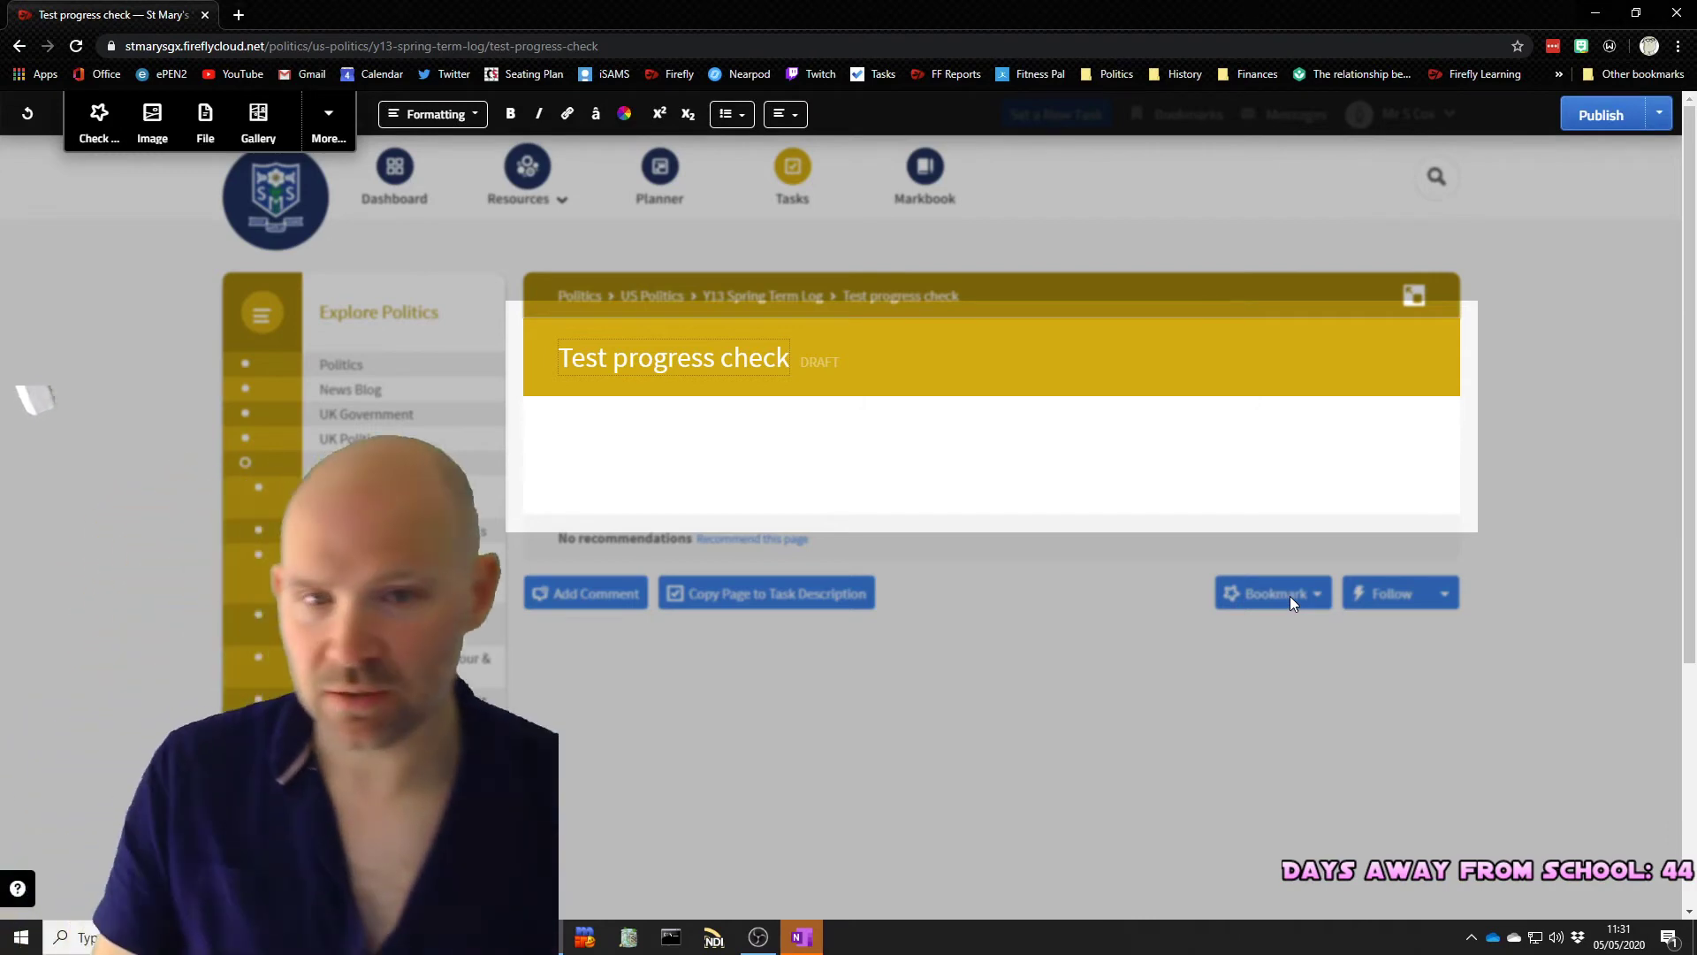
Type several lines of filler text, starting 'fgjlkf dlfkjdlf kgjdflk gjkg', into the page body
text(fgjlkf dlfkjdlf kgjdflk gjkg)
key(Return)
text(fgf gkfdj gk)
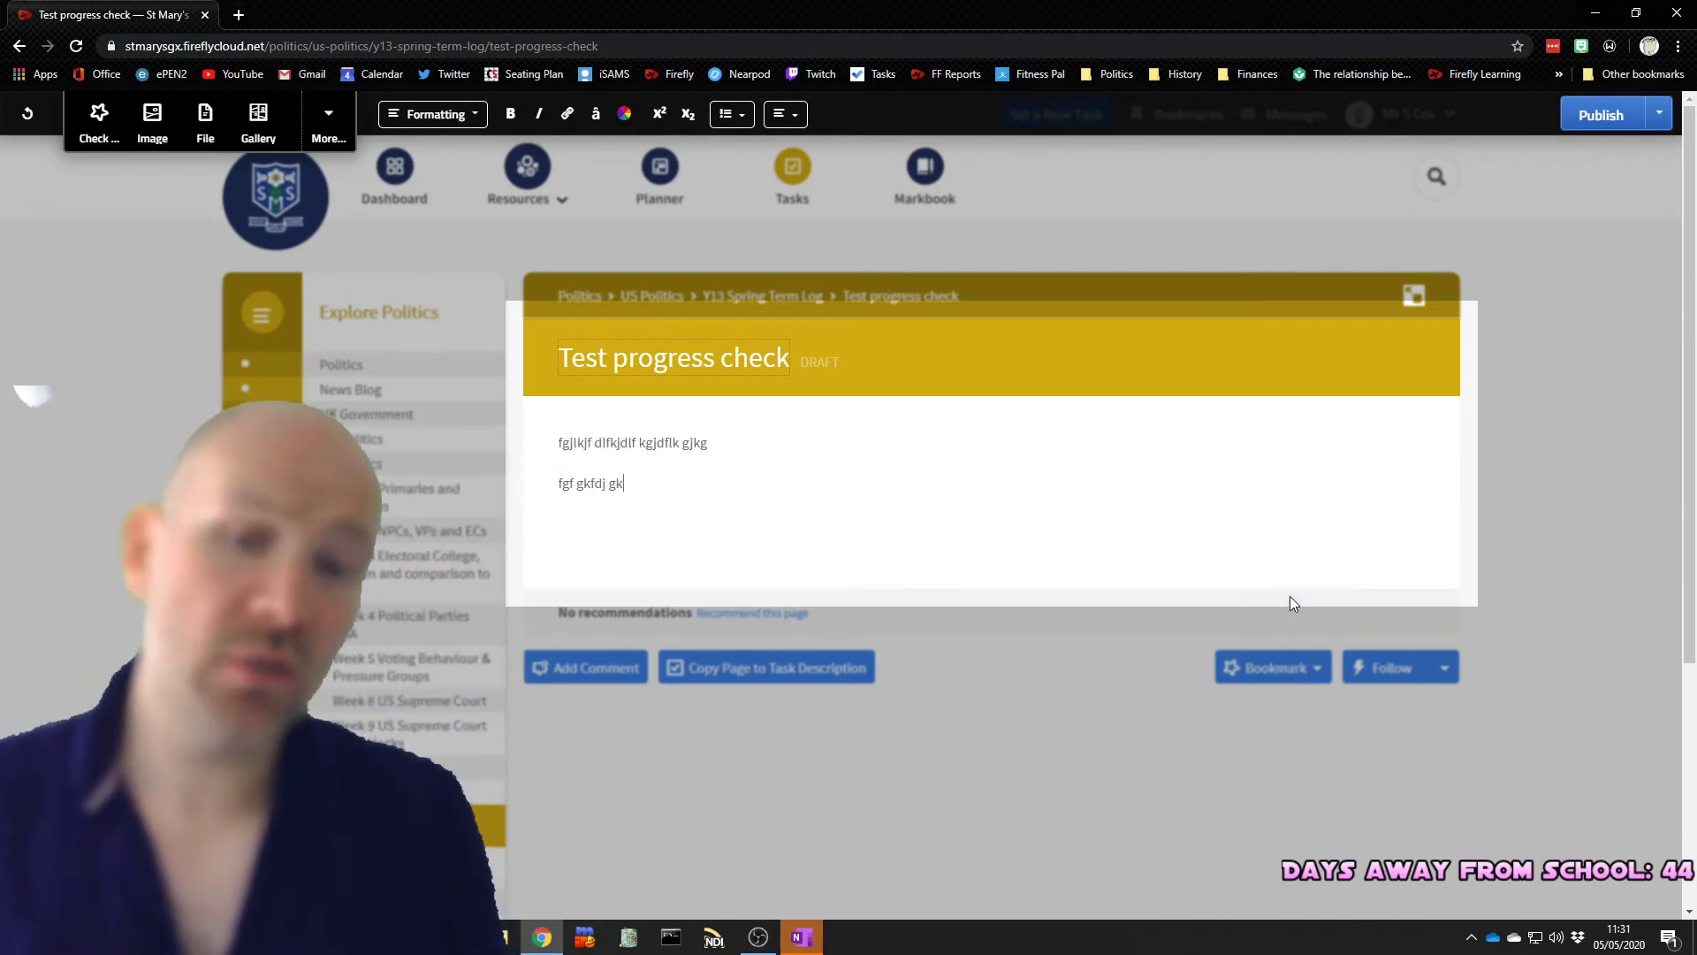
text(dfjg dfgdfgd)
key(Return)
text(fg)
key(Return)
text(d)
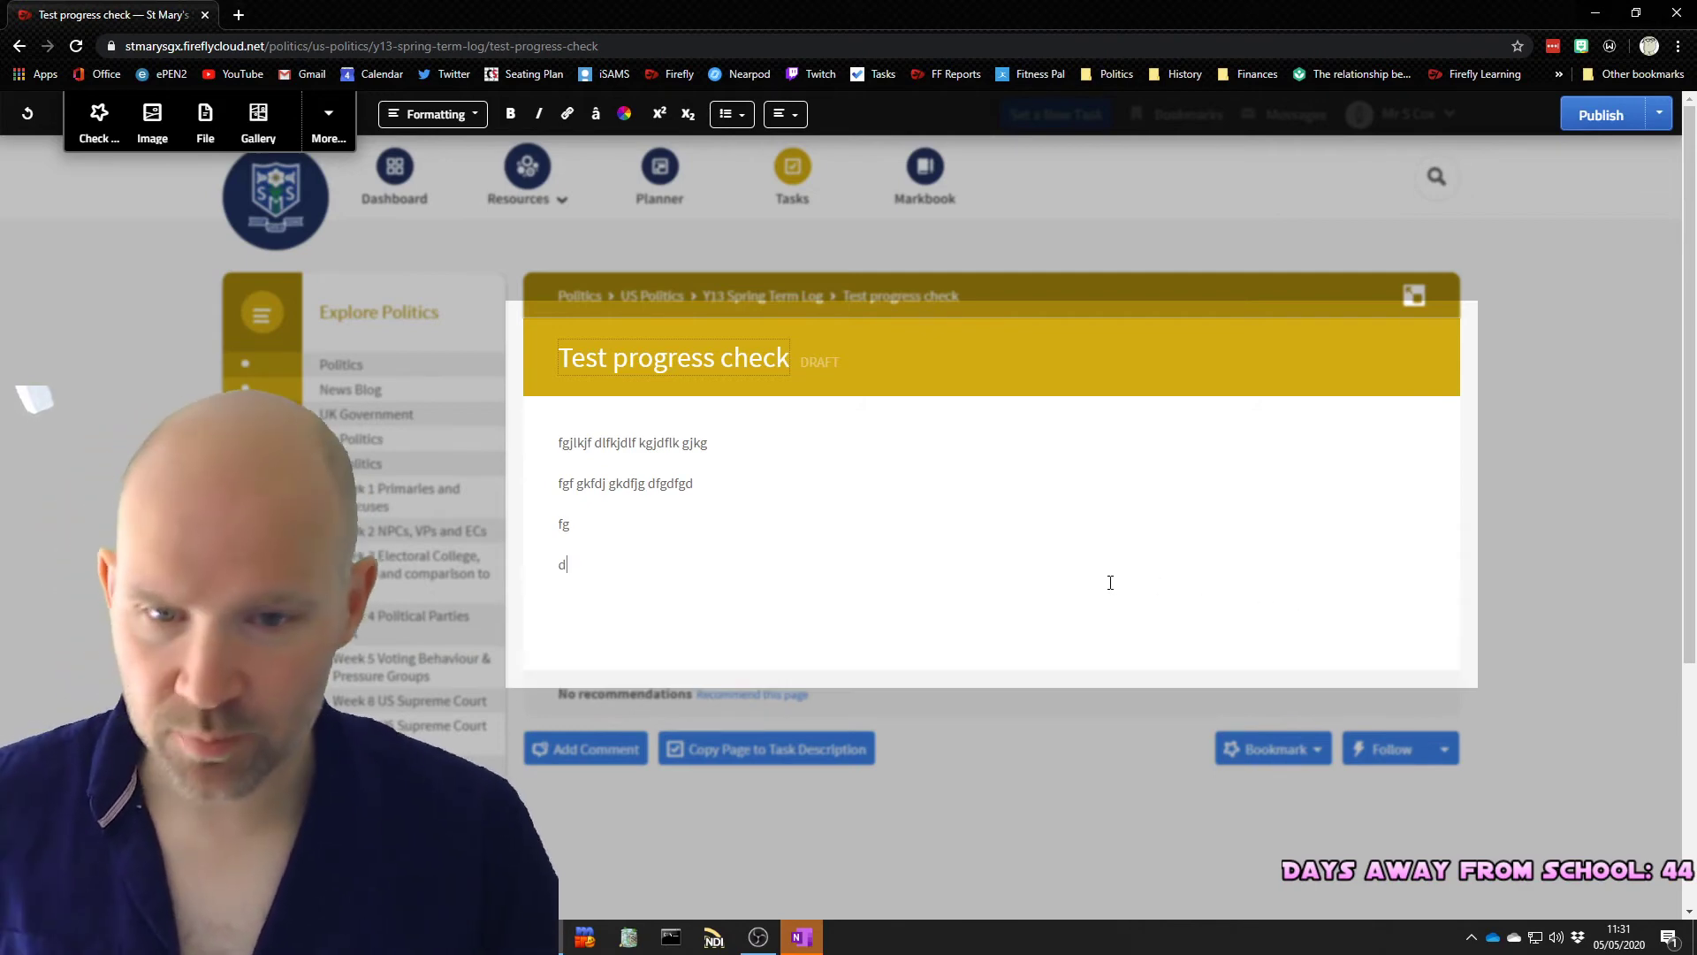
key(Return)
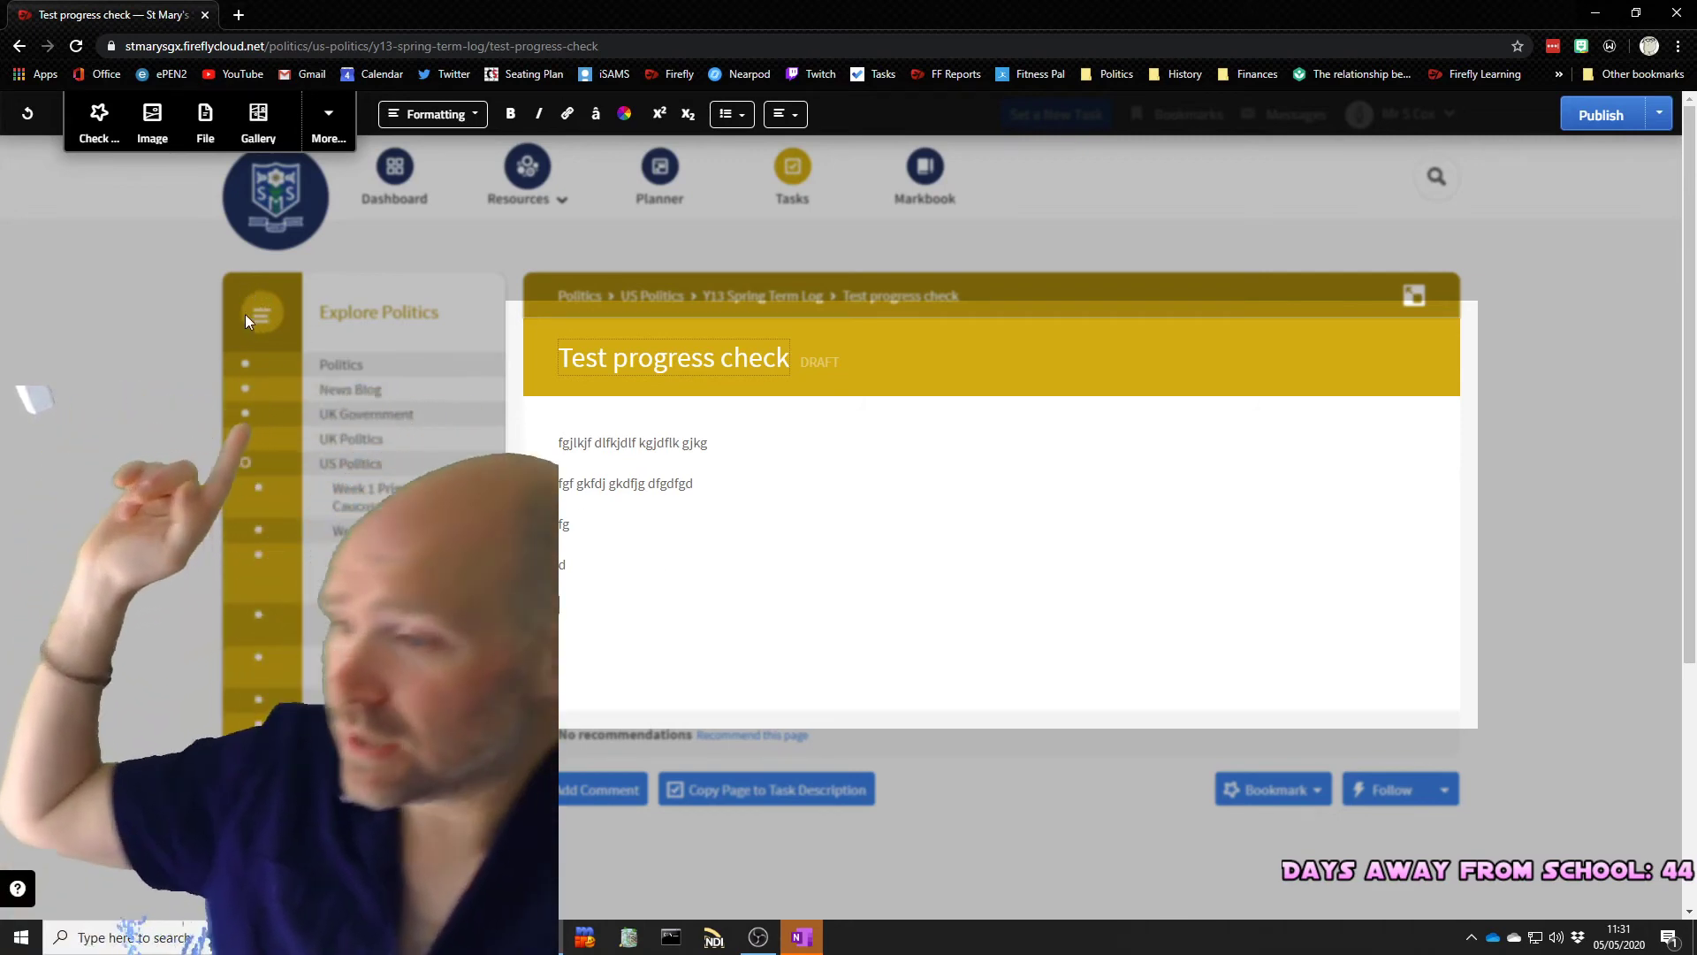
Add a check point reading 'Have you read the document'
click(98, 115)
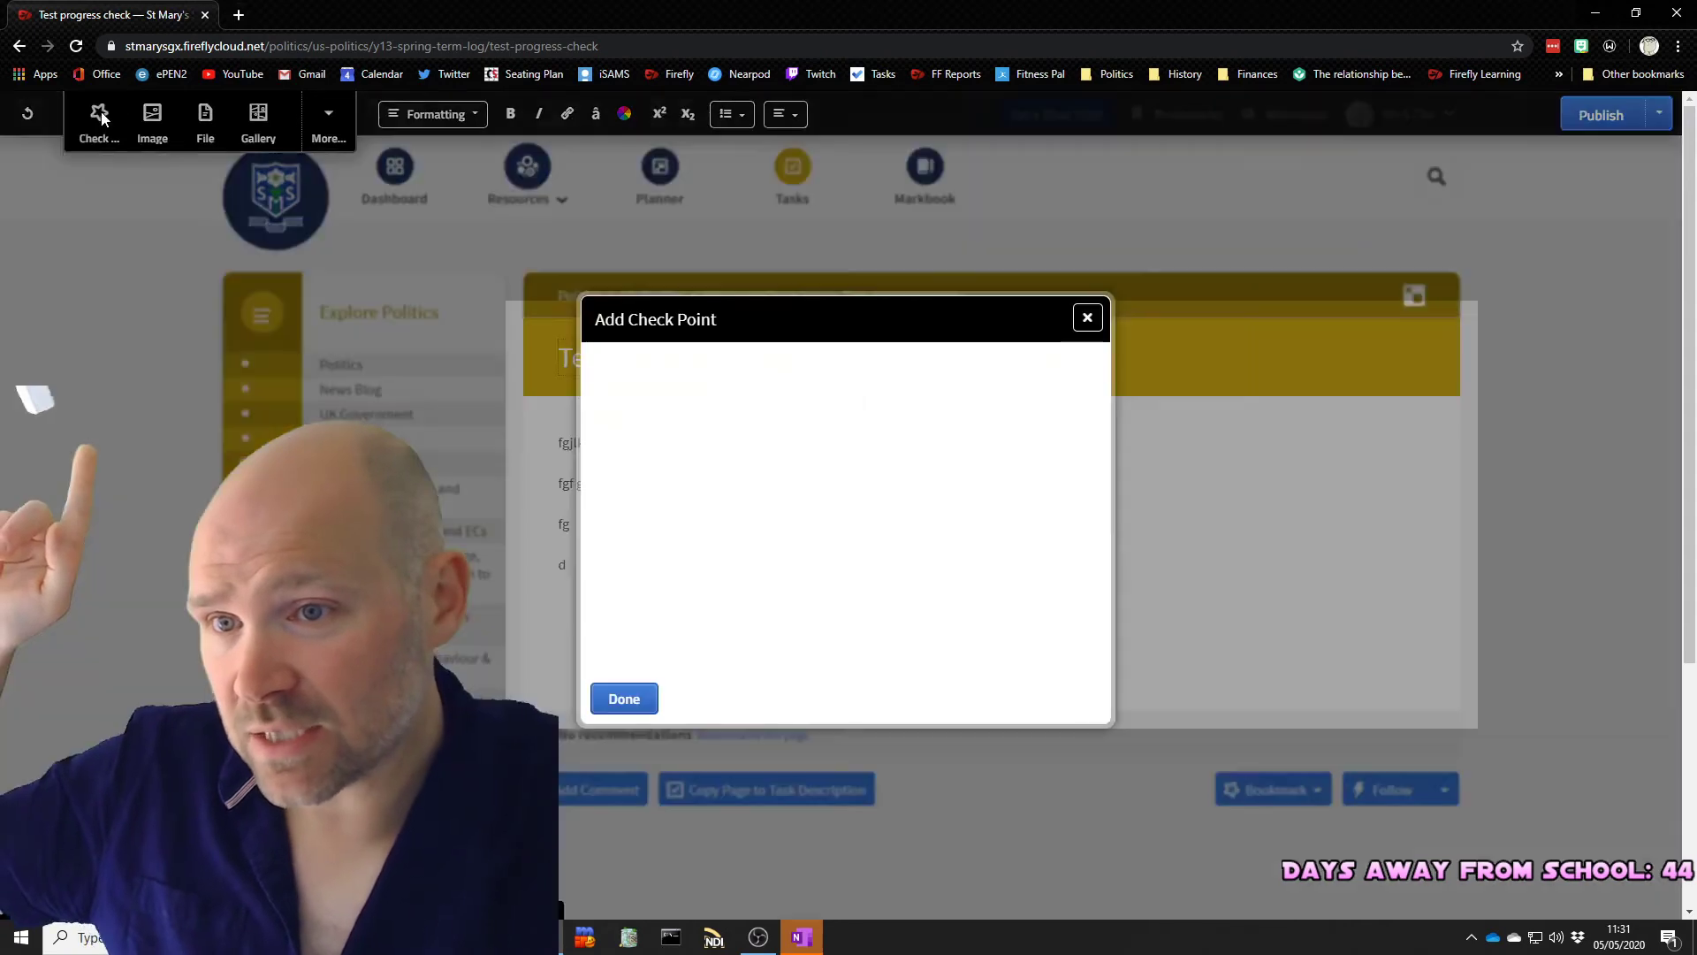
click(713, 381)
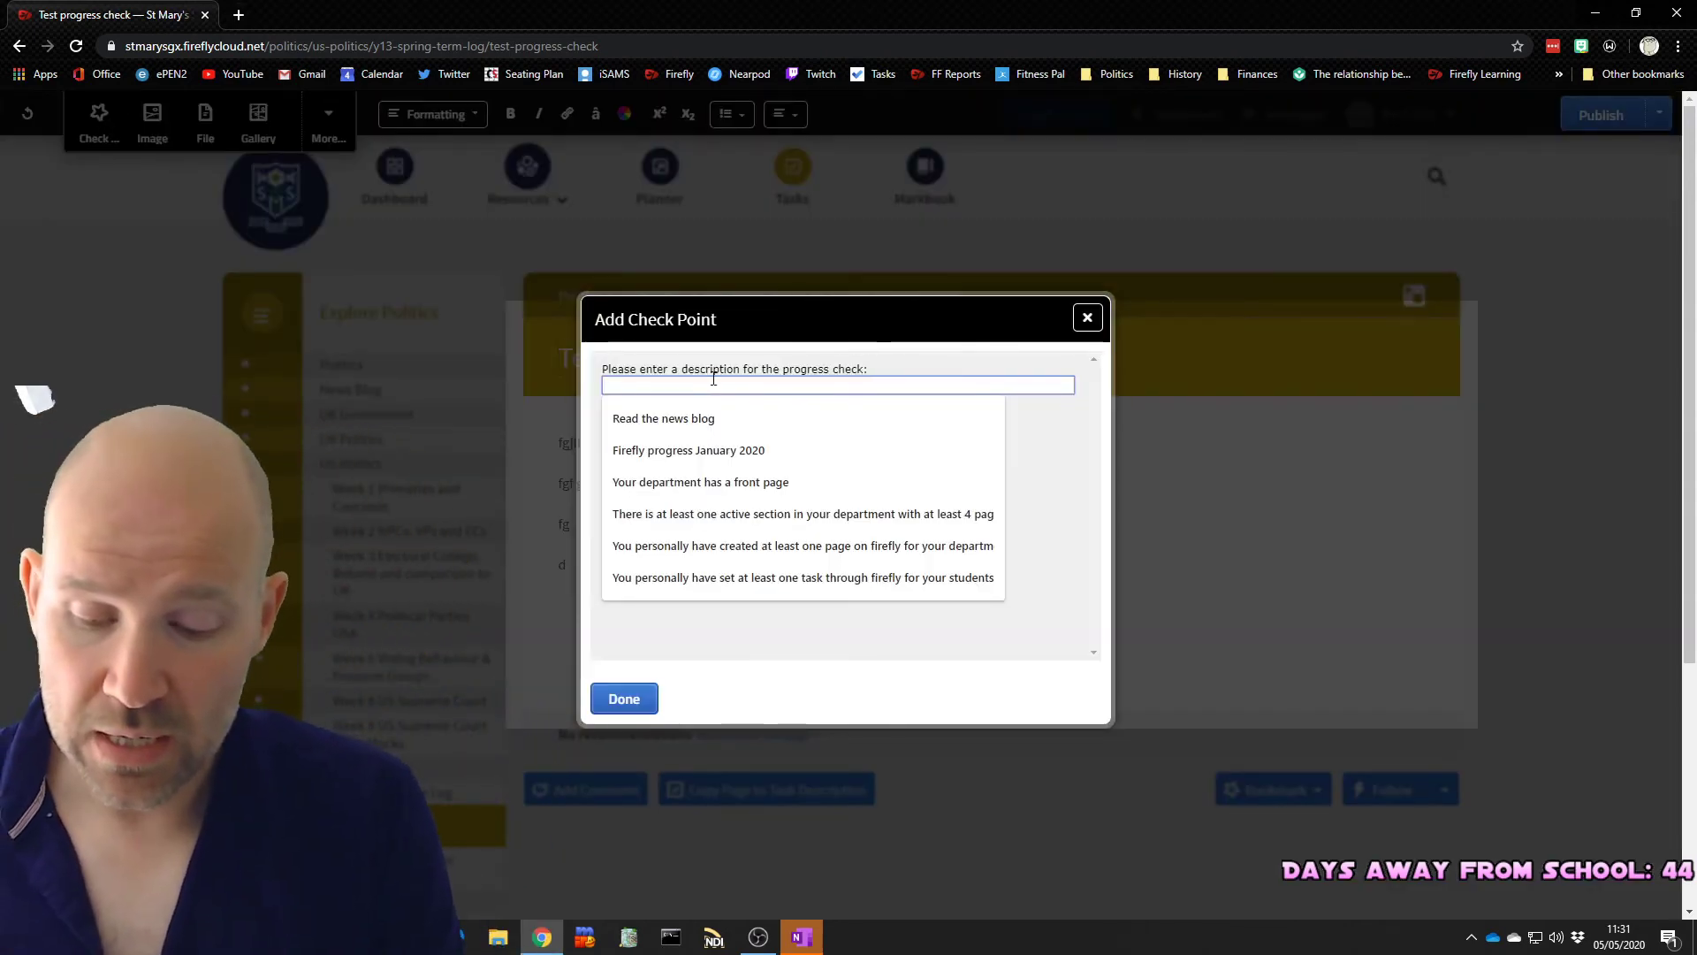
text(Have you read the document and watch a)
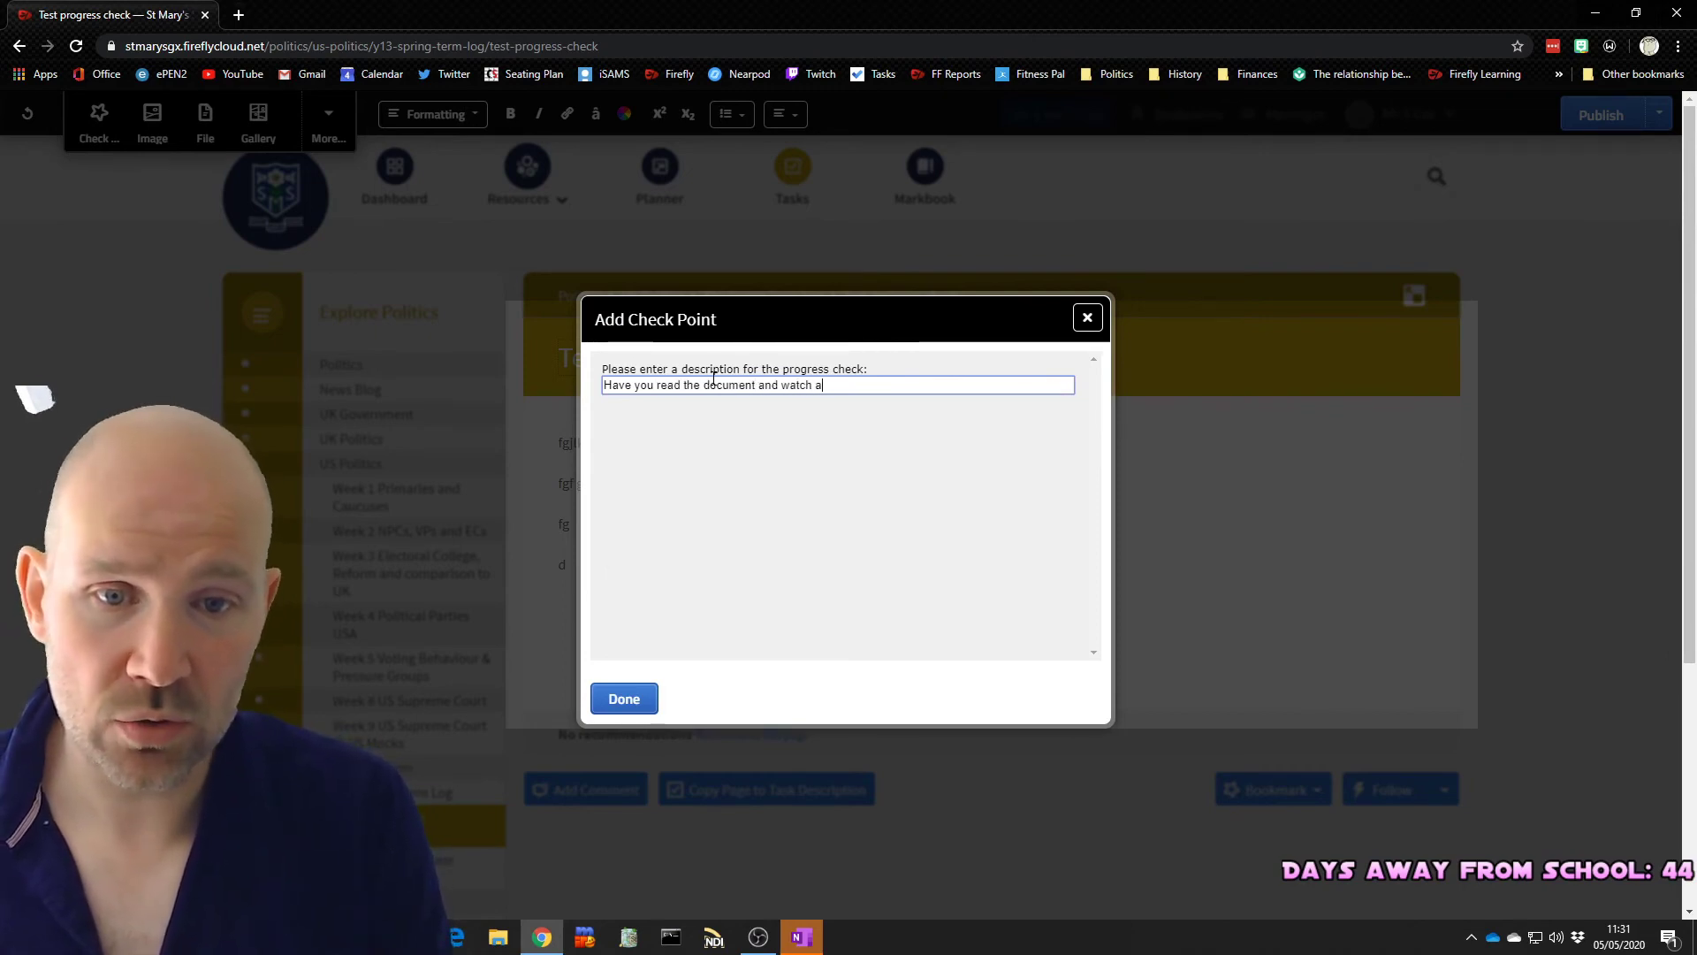
key(BackSpace)
key(BackSpace)
key(BackSpace)
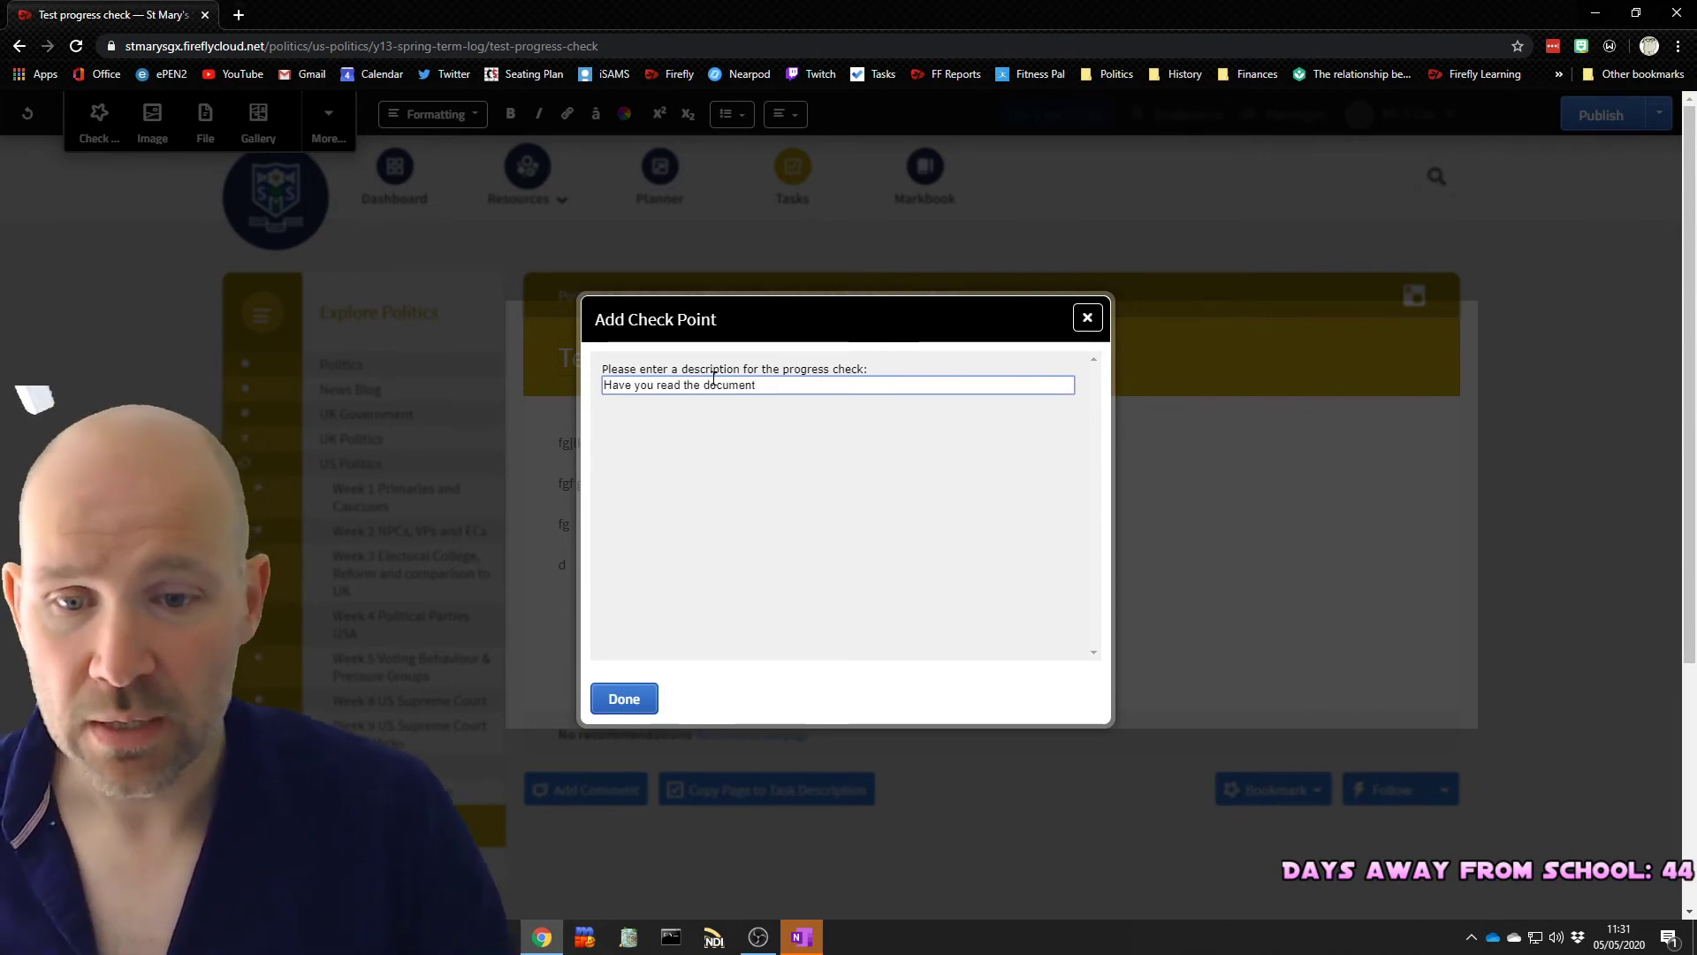
click(624, 698)
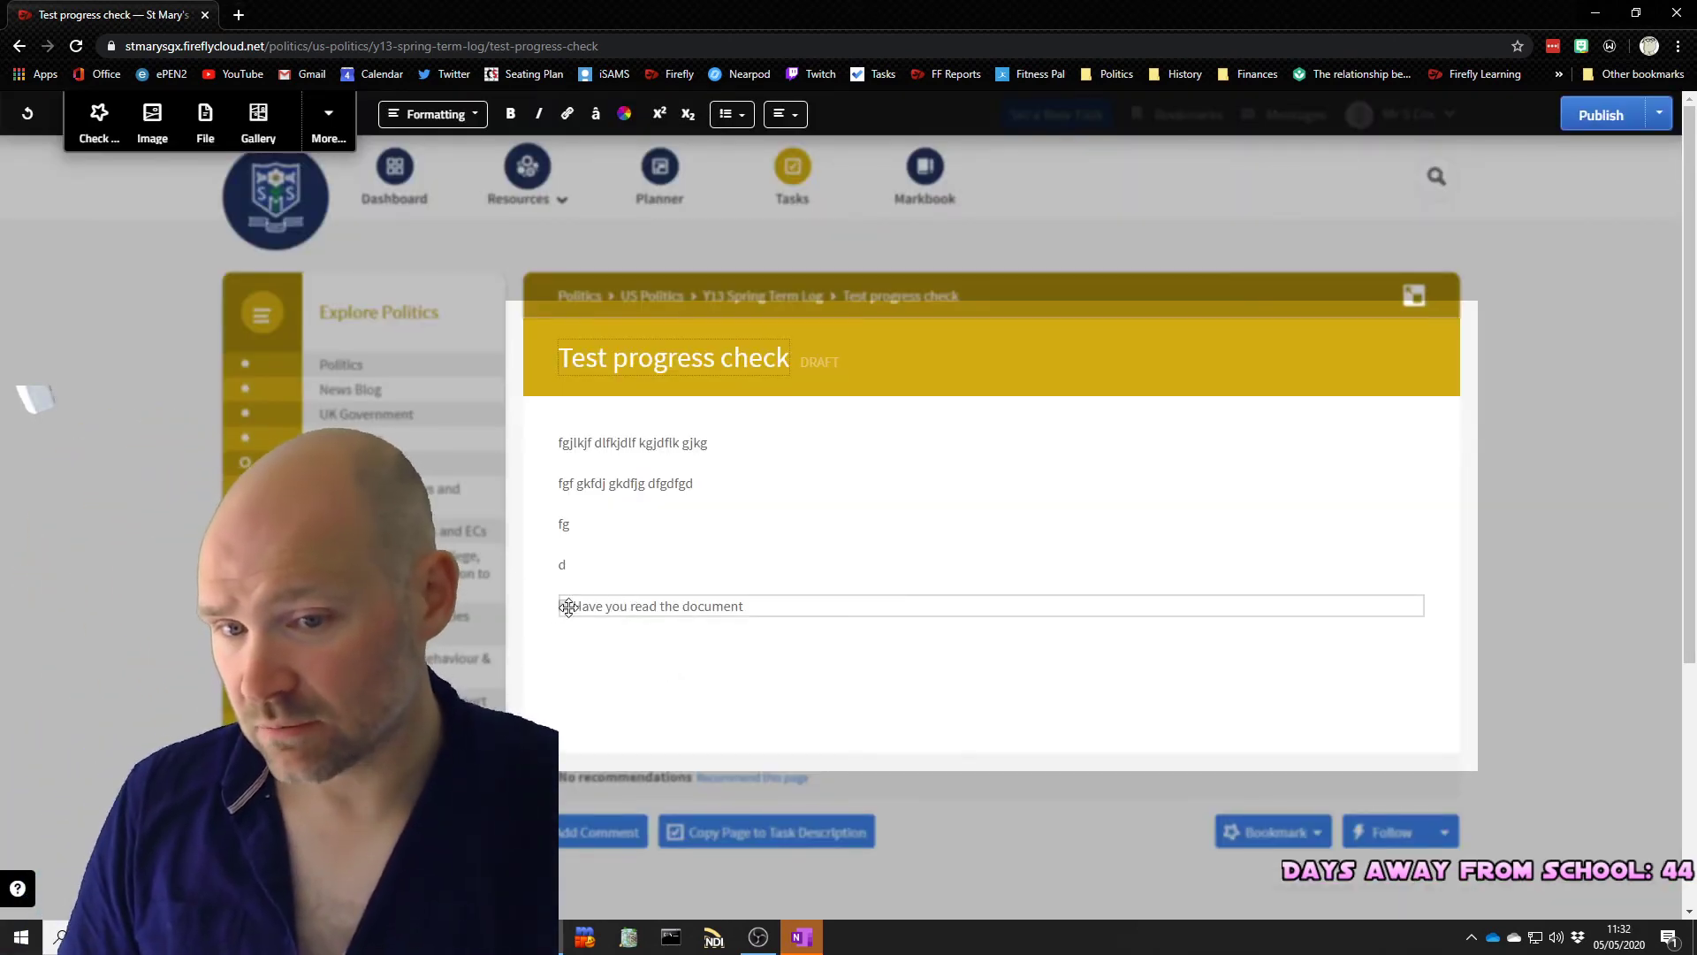
Type a line 'fghfghfh' and add a second check point 'Have you watched the video tutorial?'
click(561, 646)
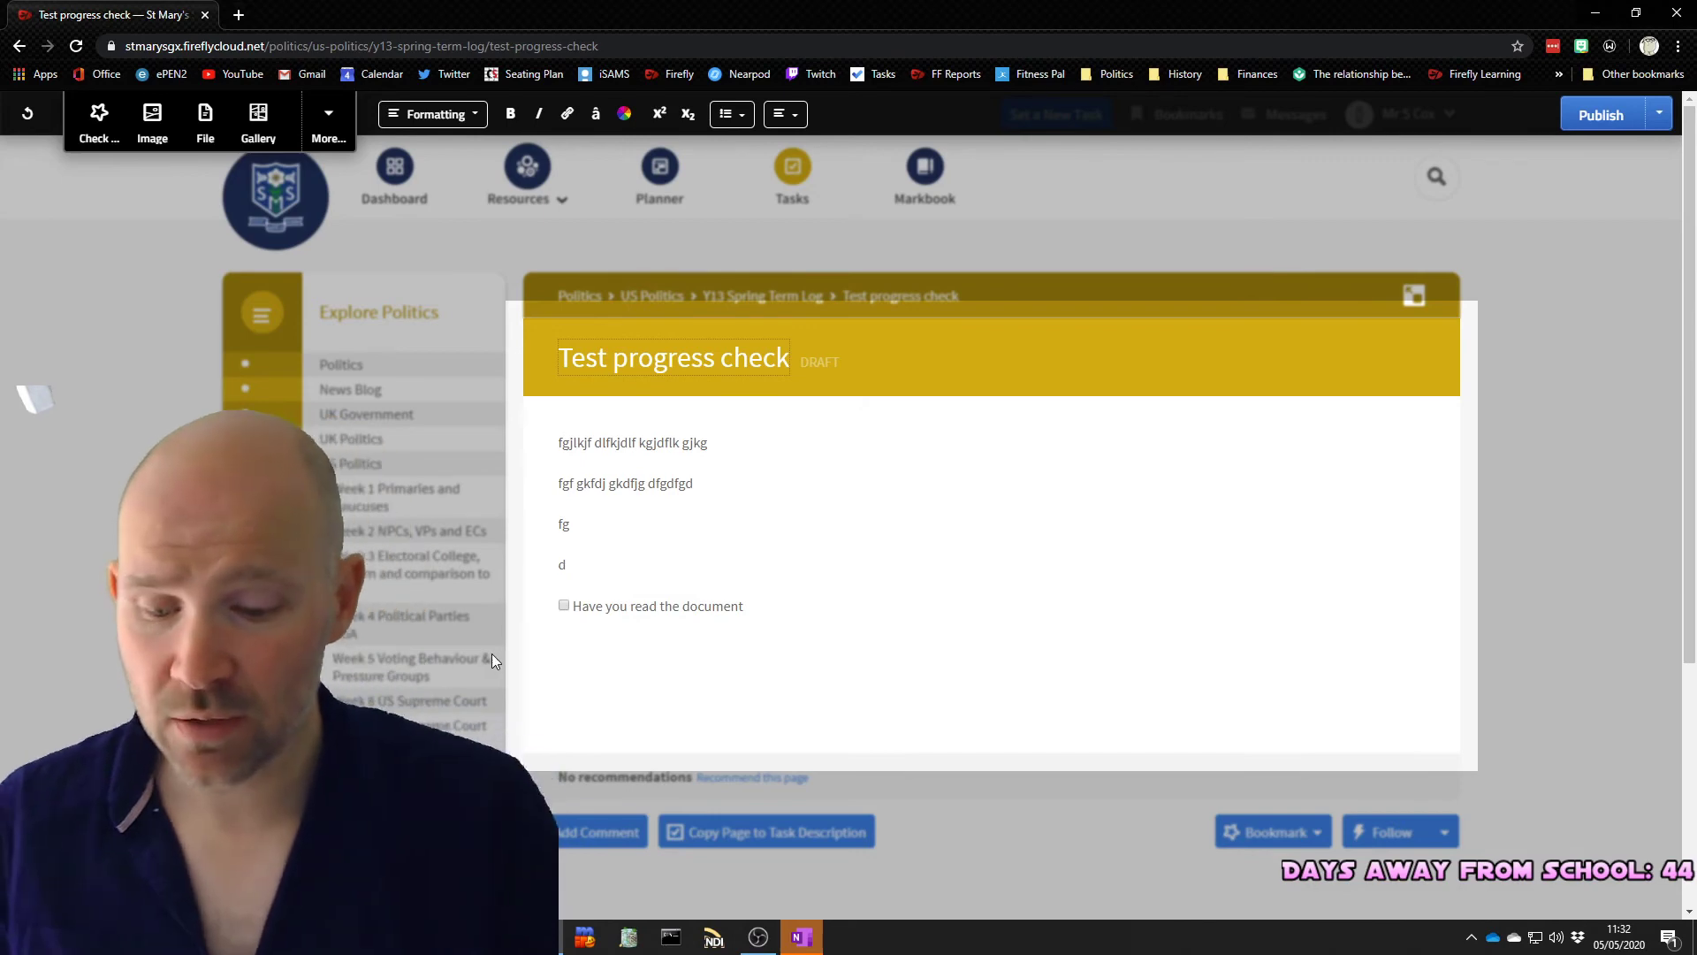
text(fghfghfh)
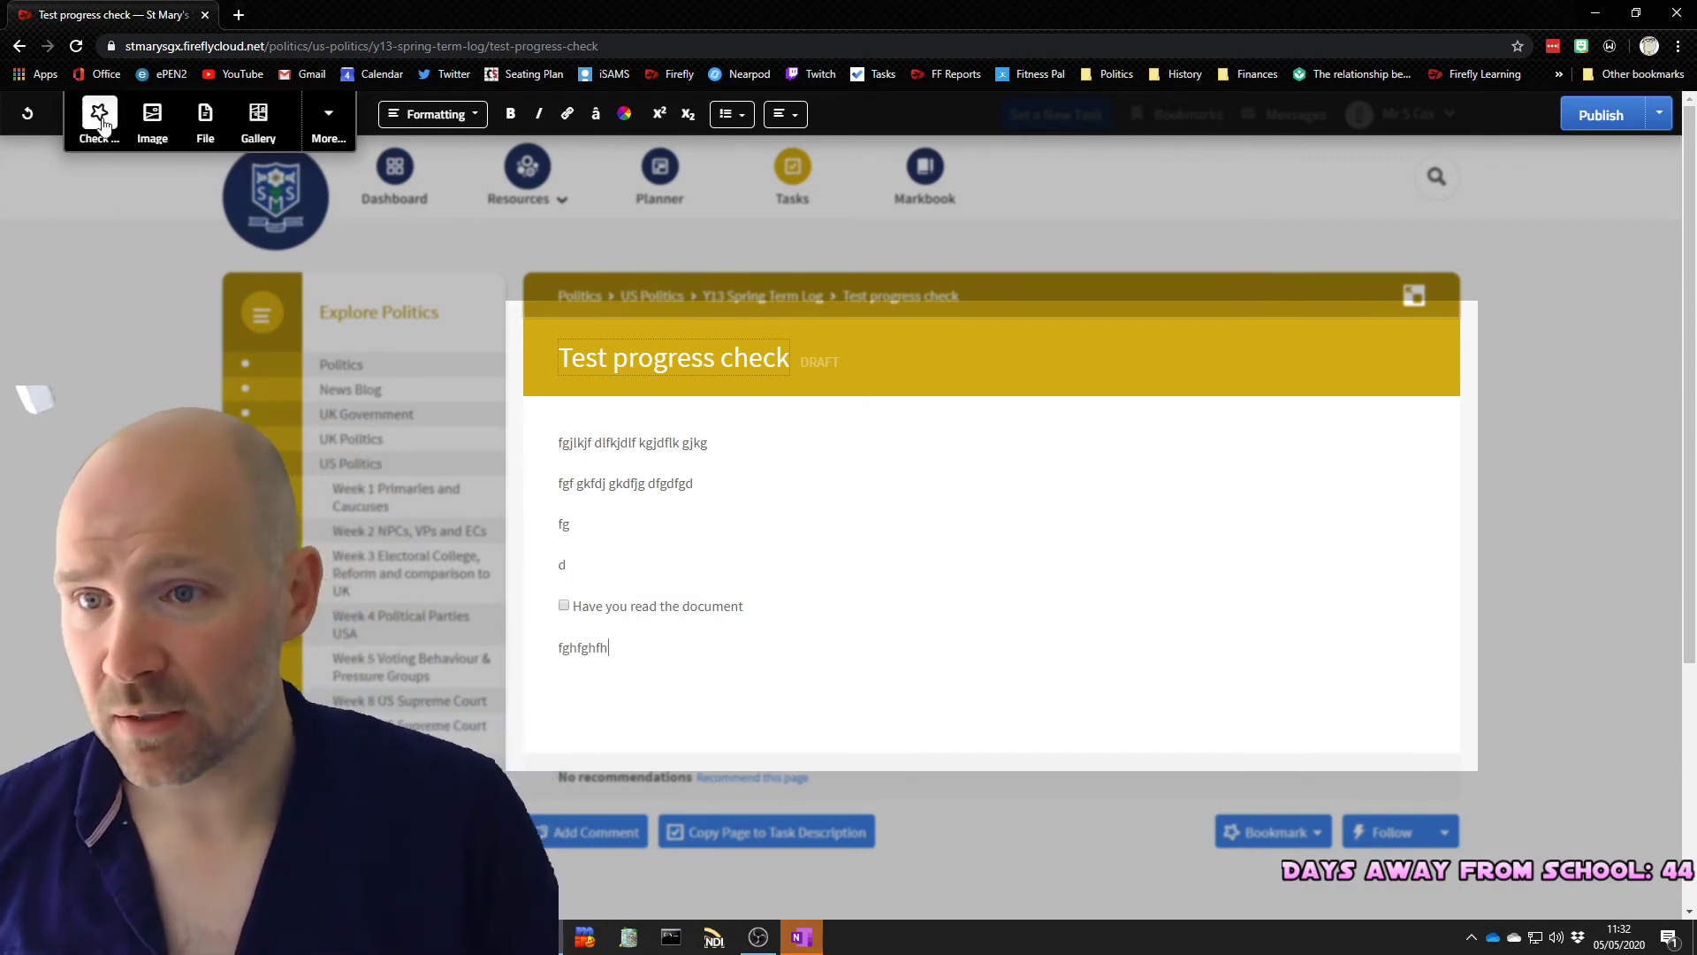
click(100, 117)
text(Have you watched the video tuto)
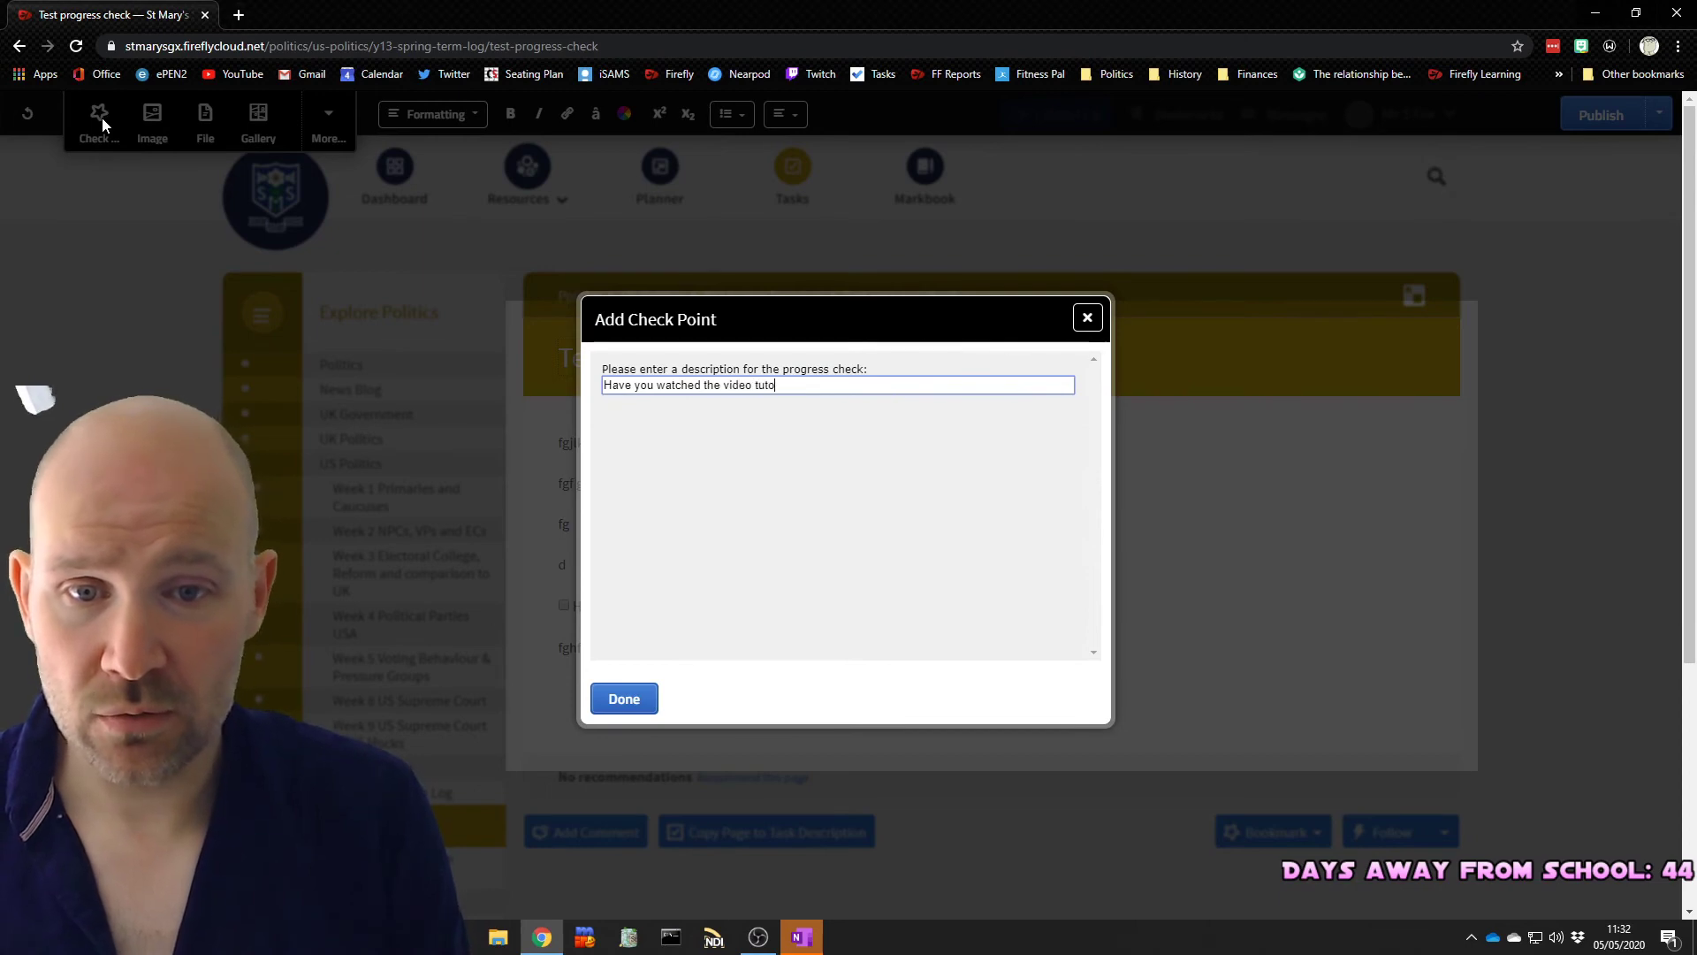
text(rial?)
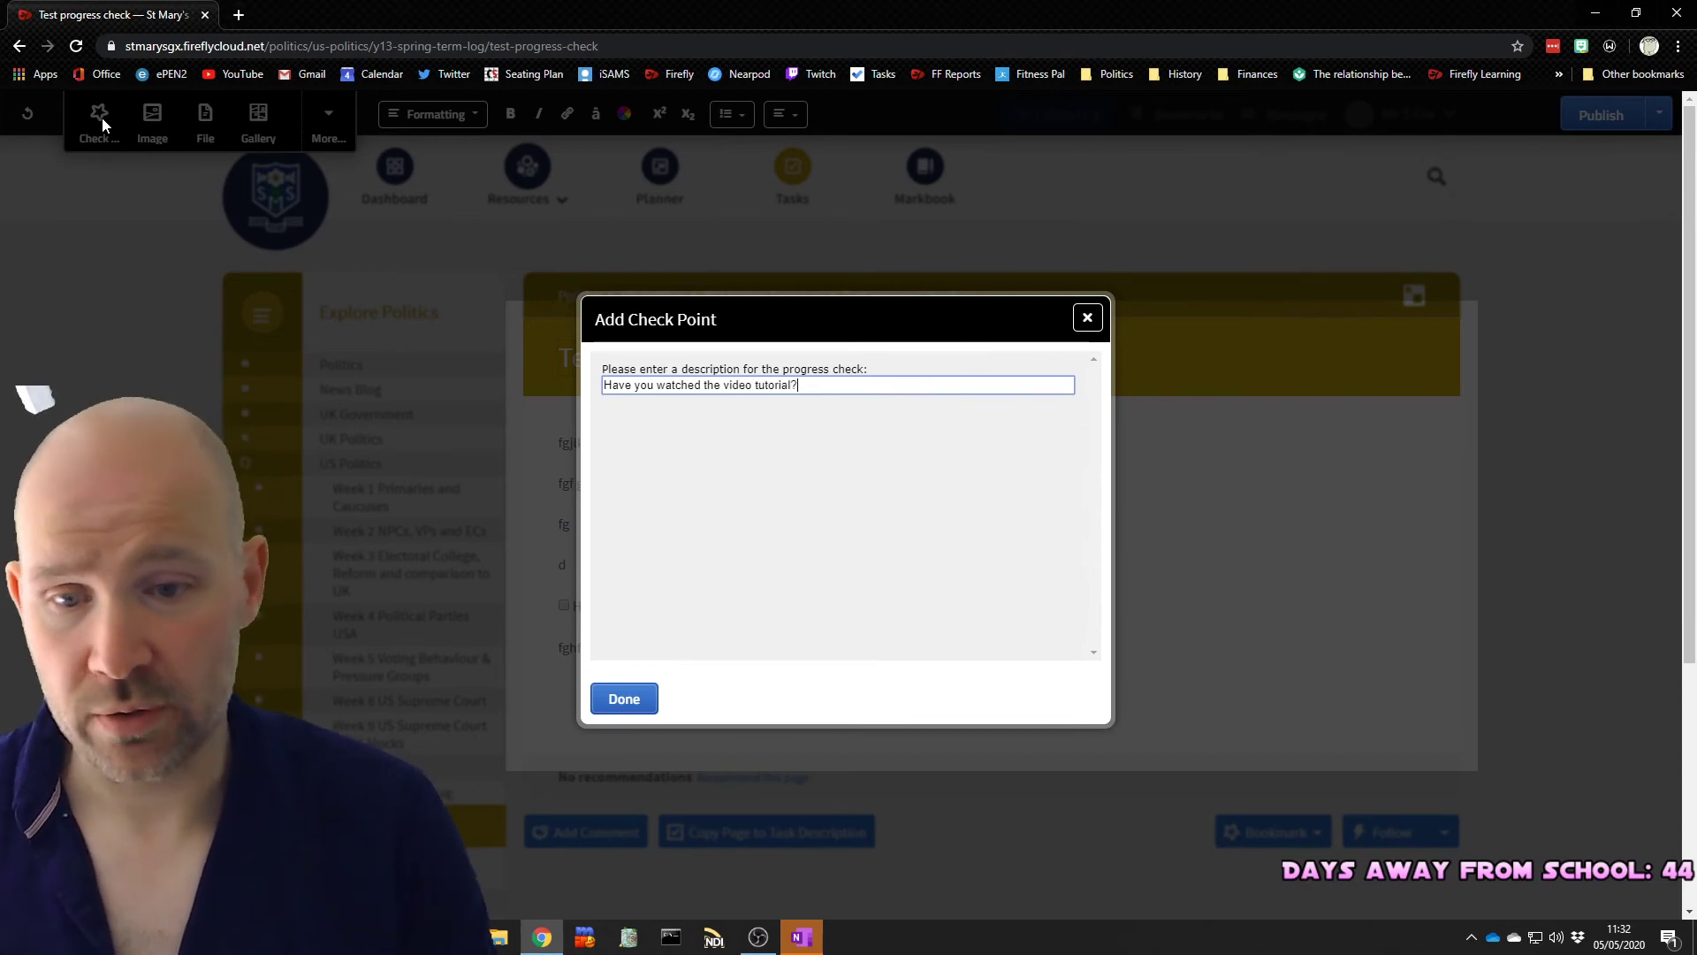
click(645, 701)
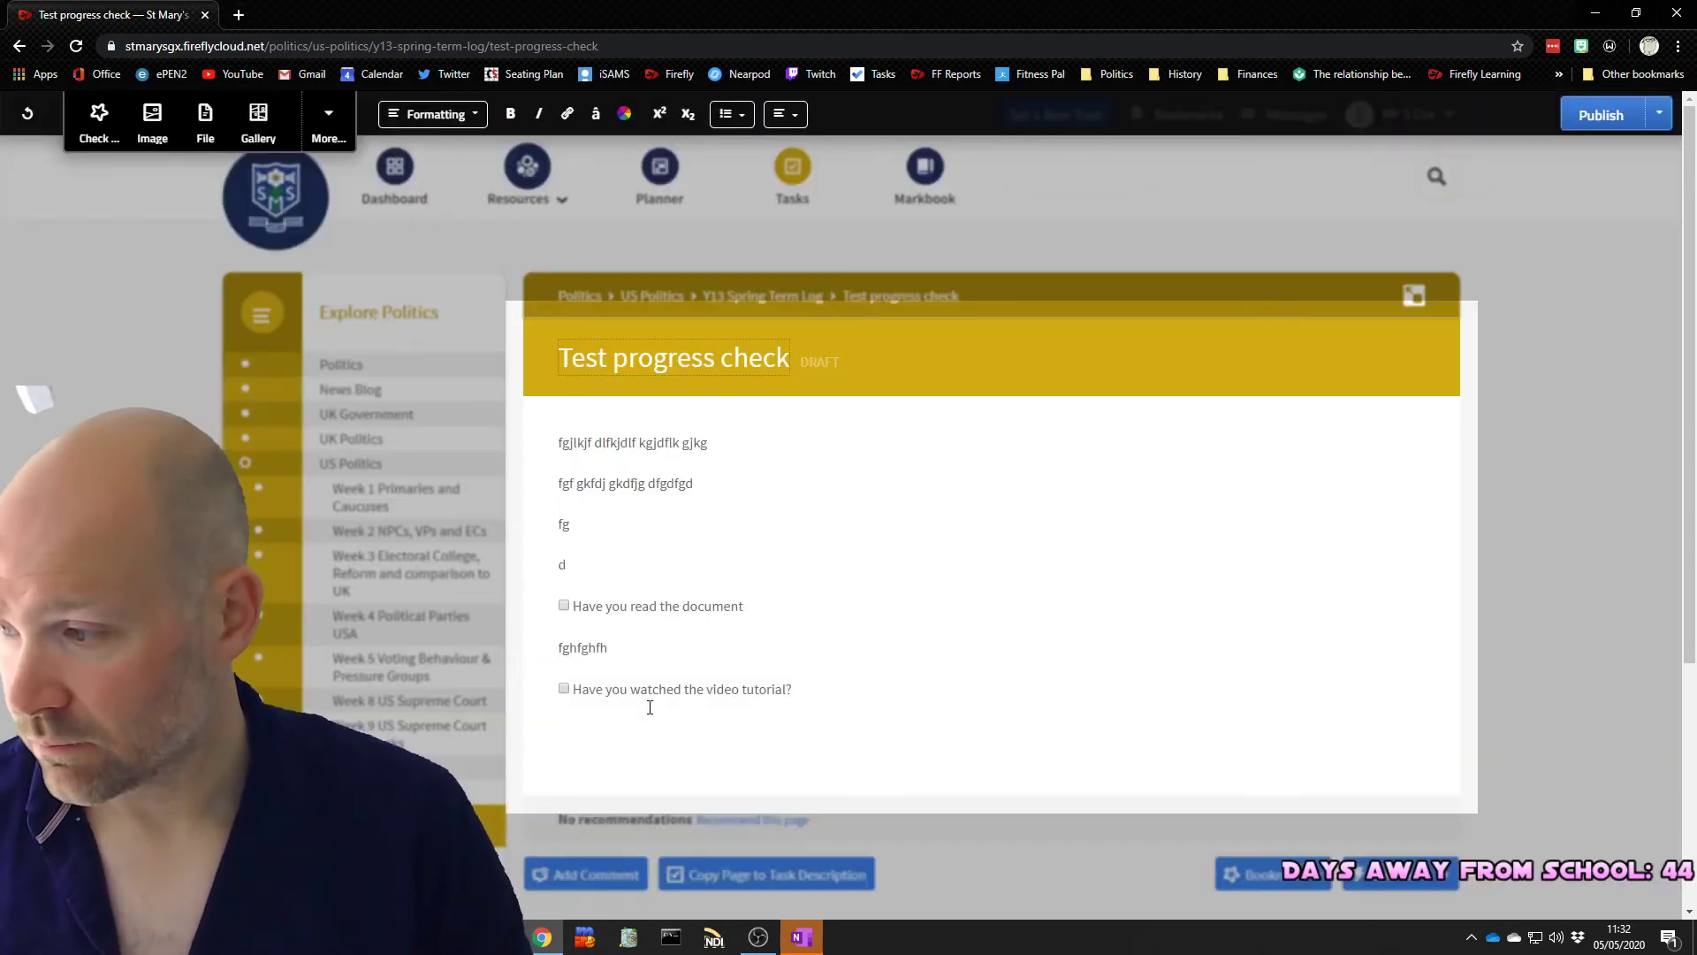
click(681, 688)
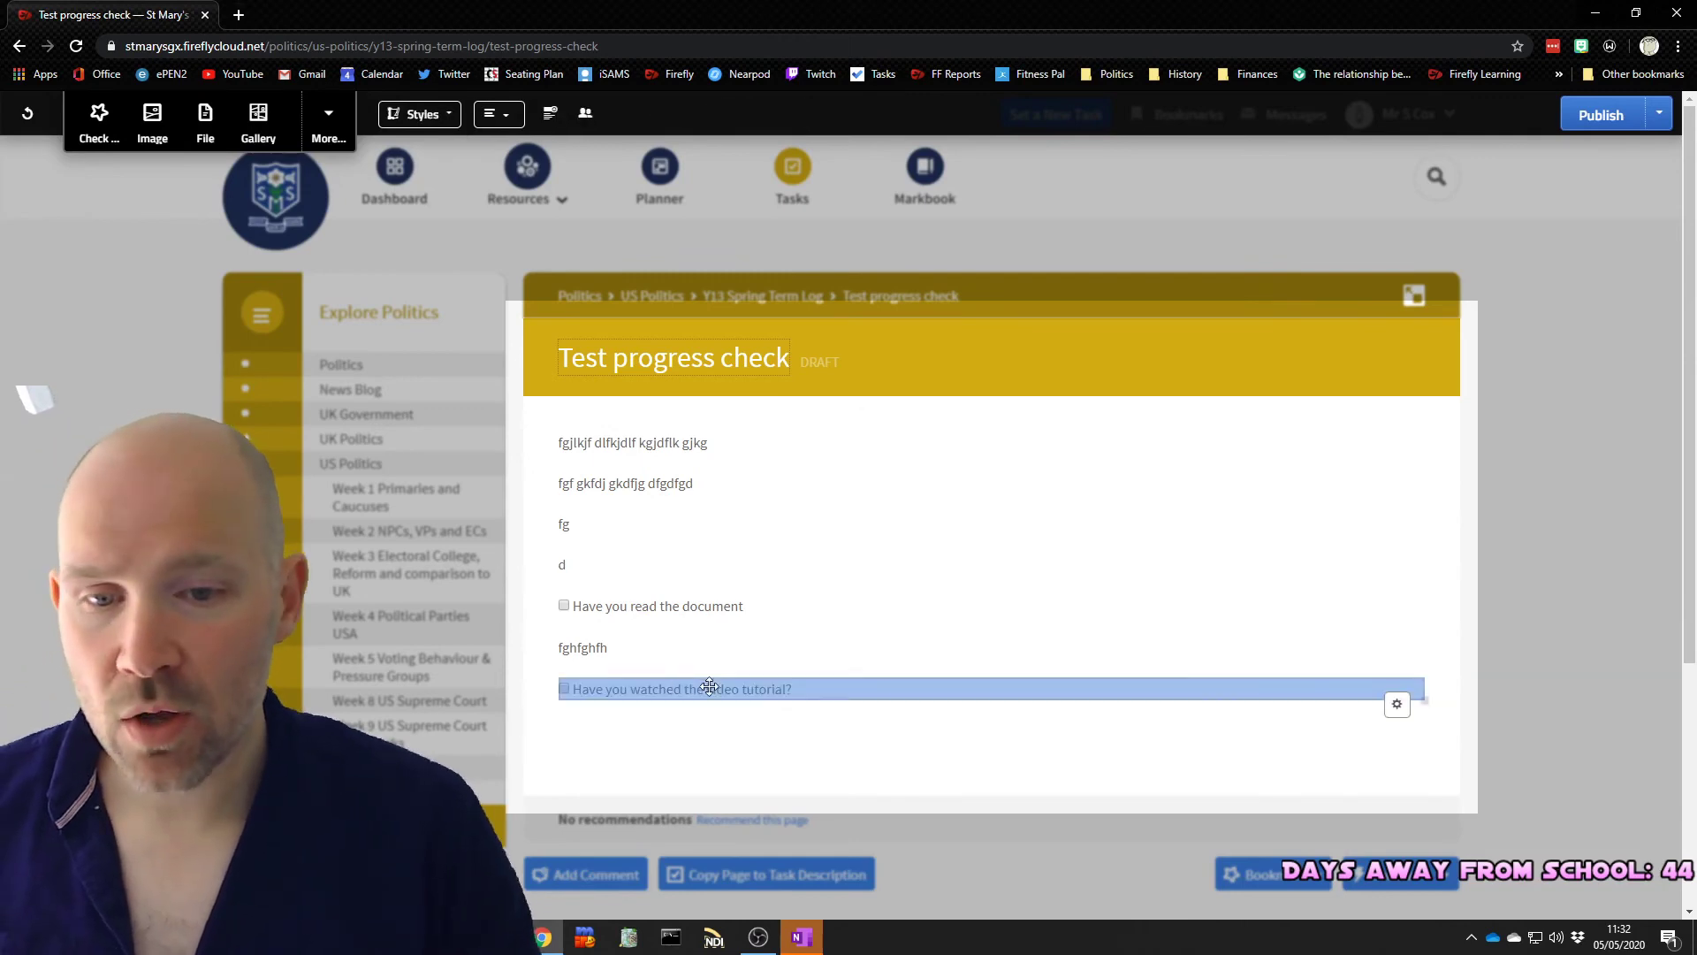
click(1397, 705)
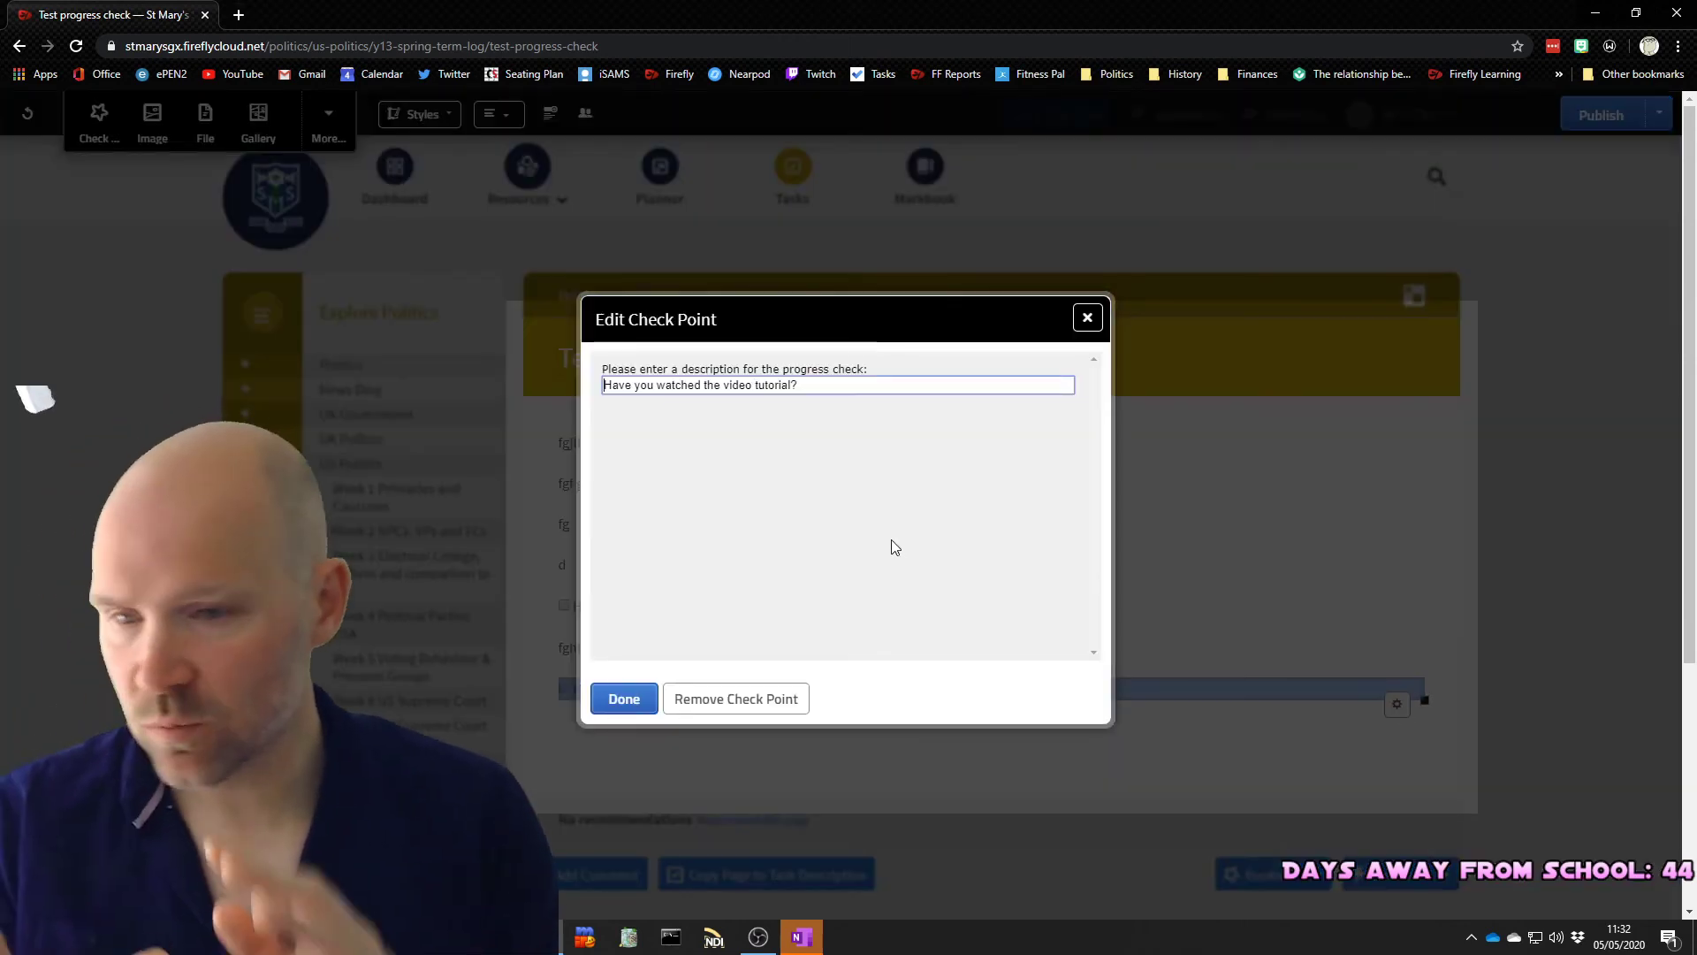
click(619, 700)
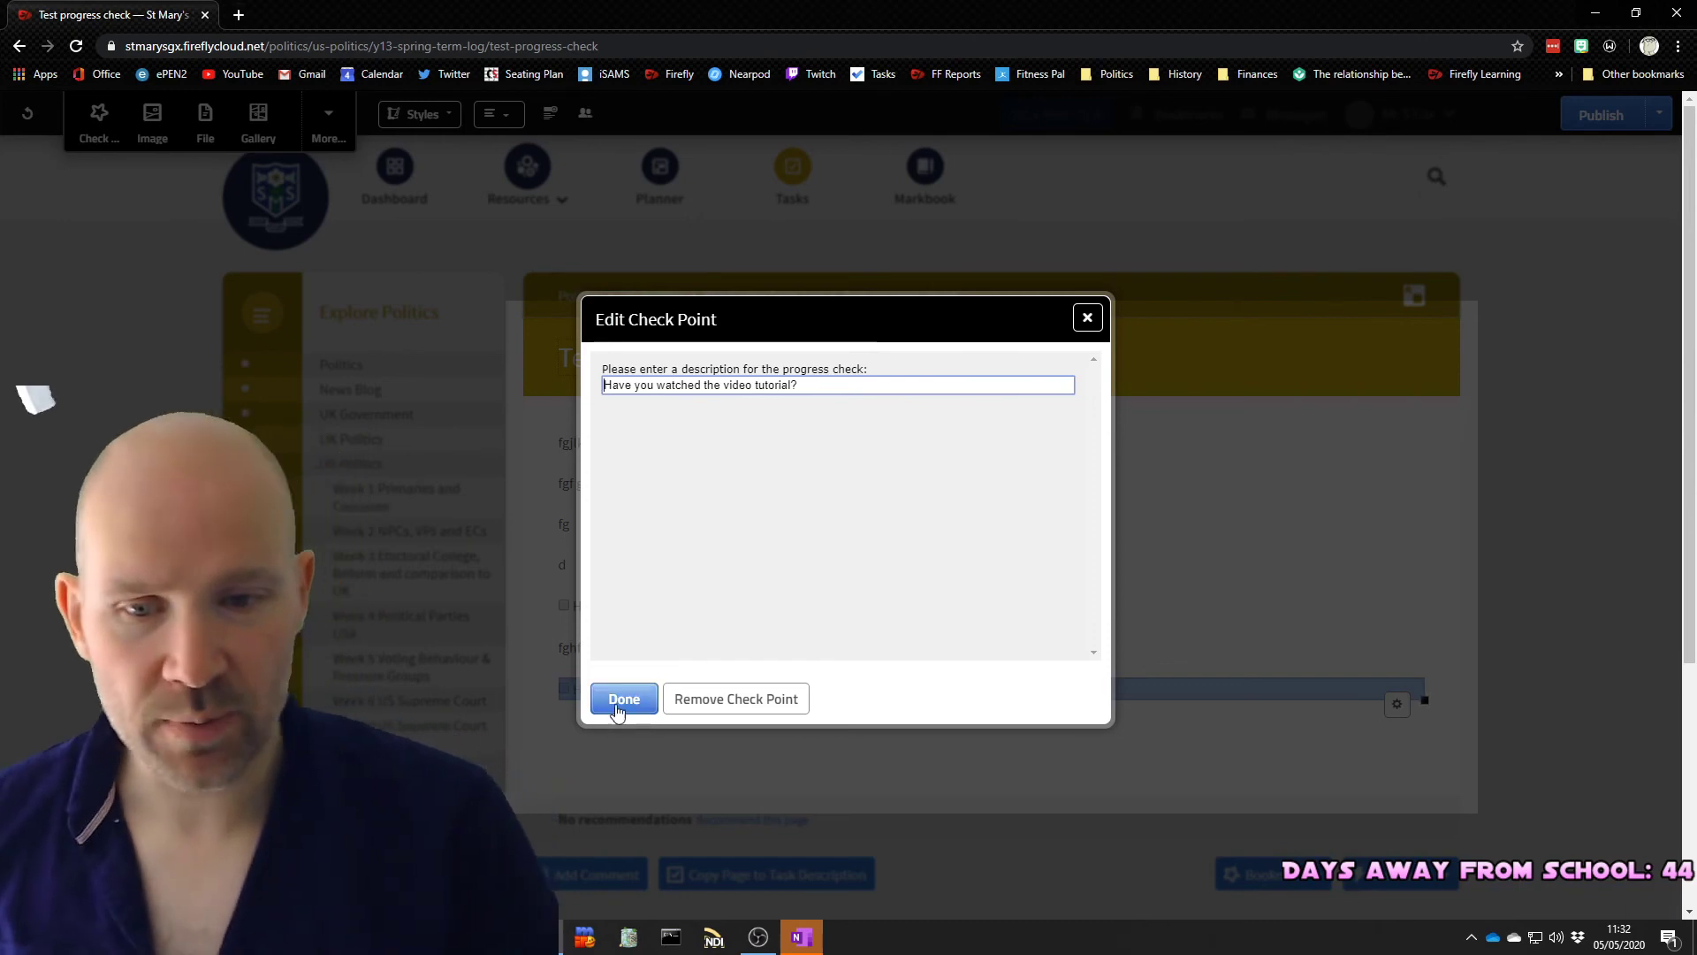
Publish the Test progress check page
click(1595, 115)
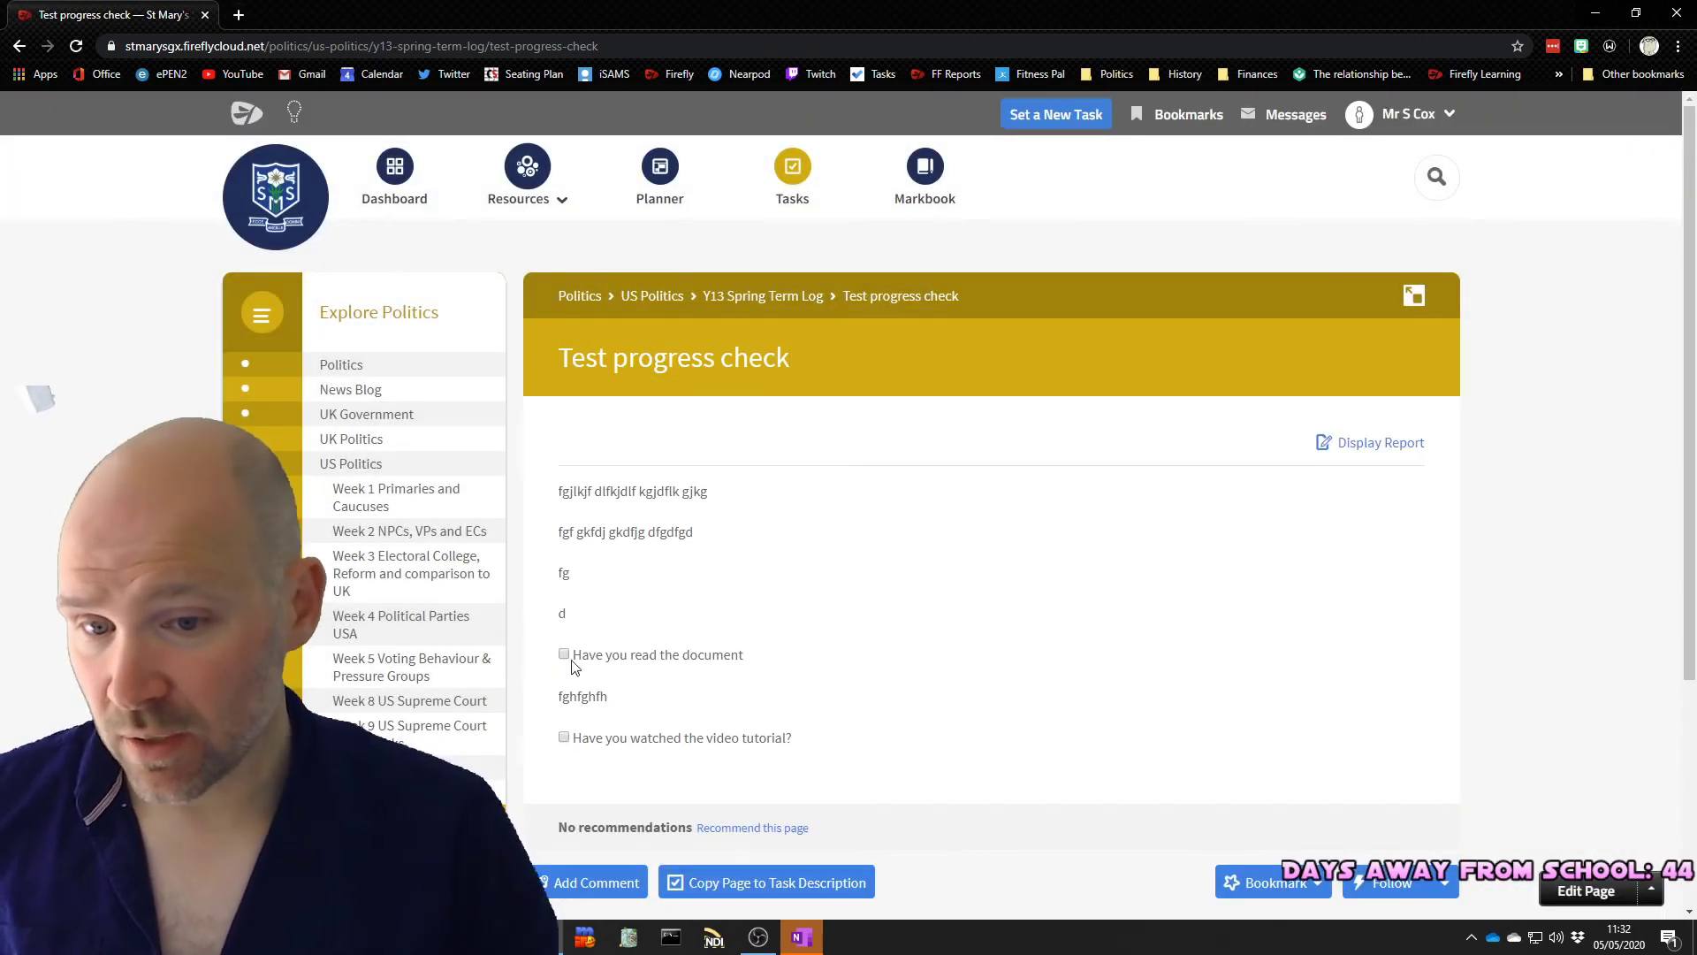
mouse_move(571, 661)
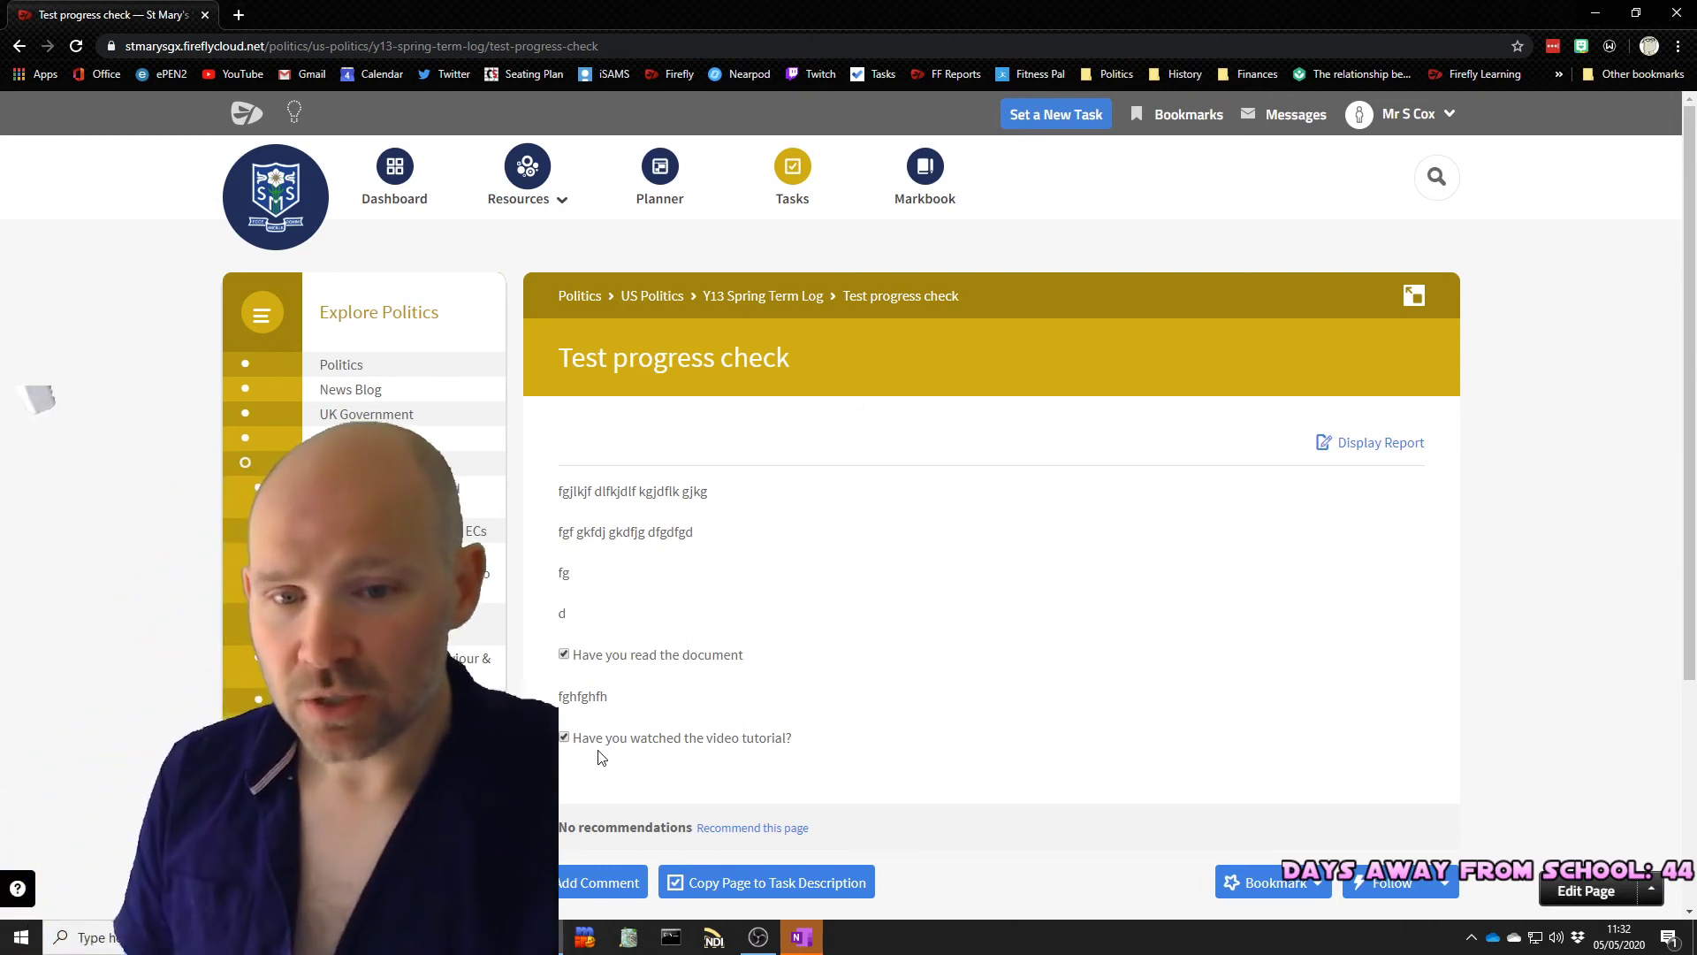
mouse_move(827, 751)
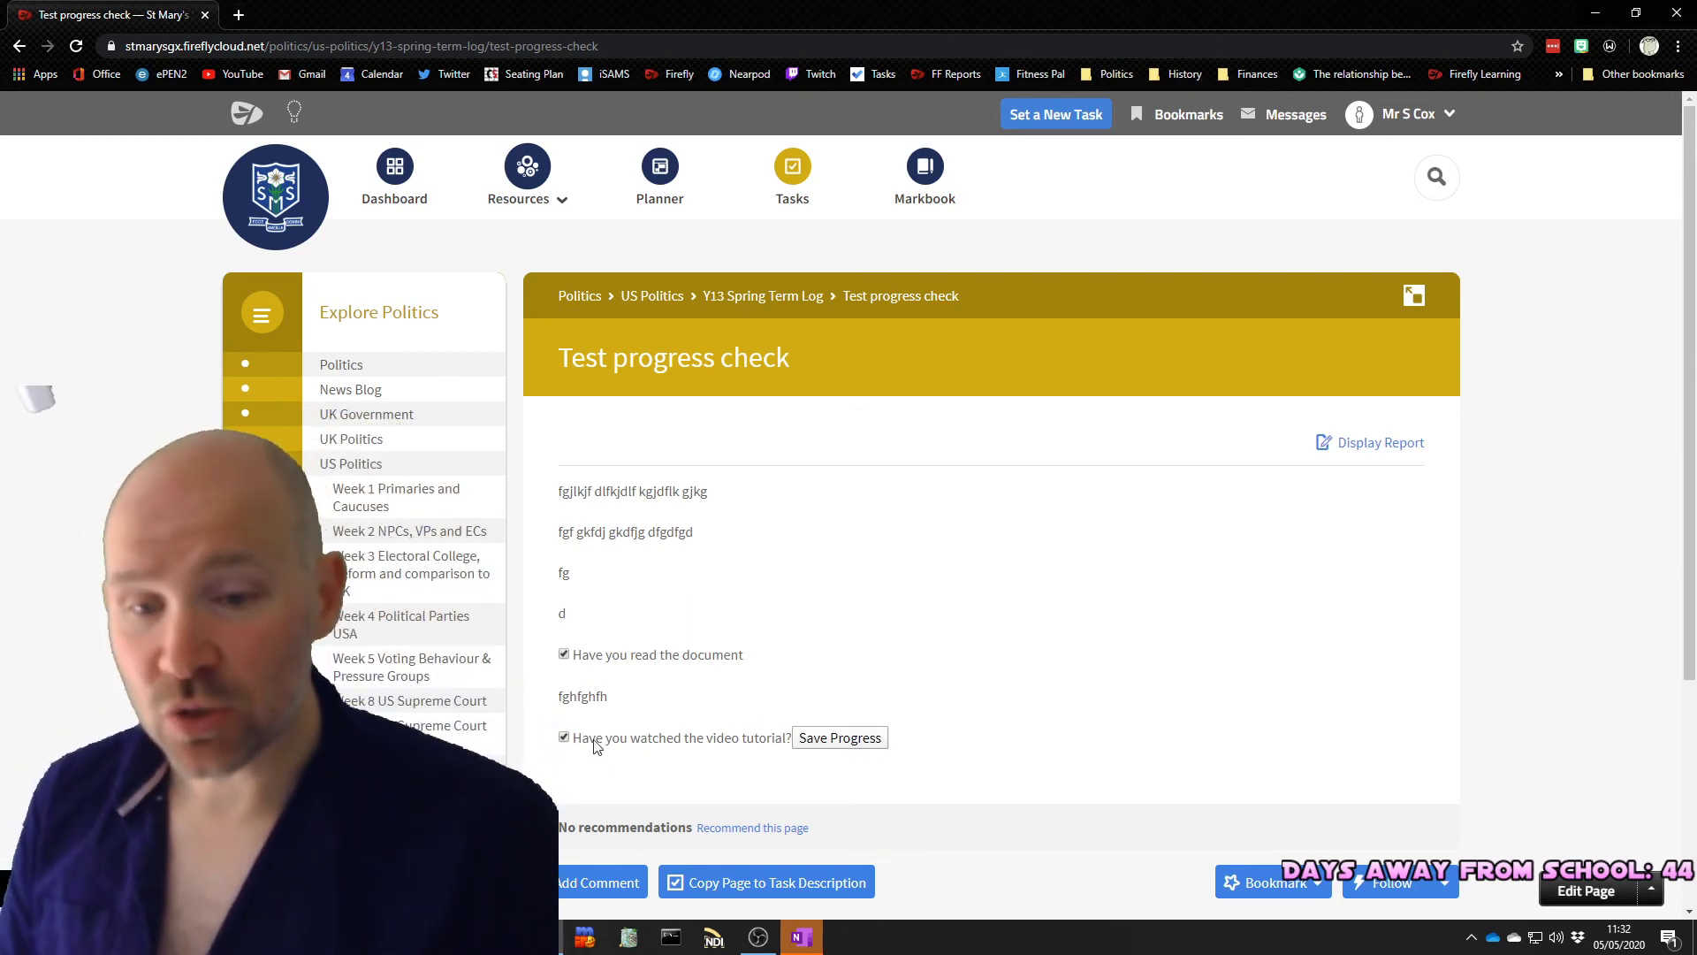